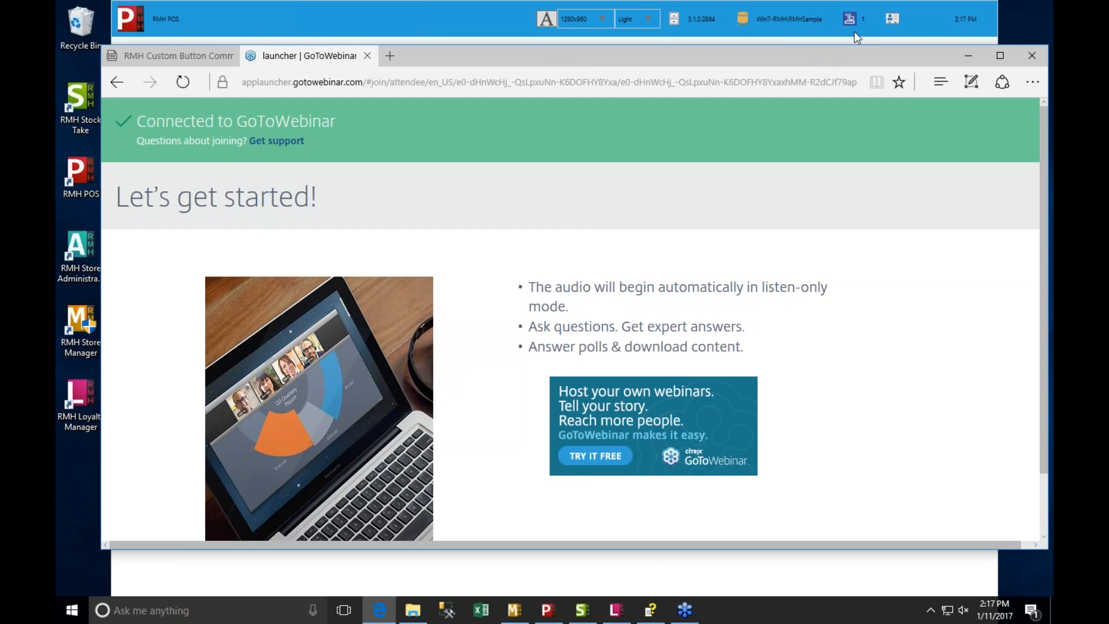
- Minimize the browser and log in to RMH POS with the cashier's user ID
left_click(967, 55)
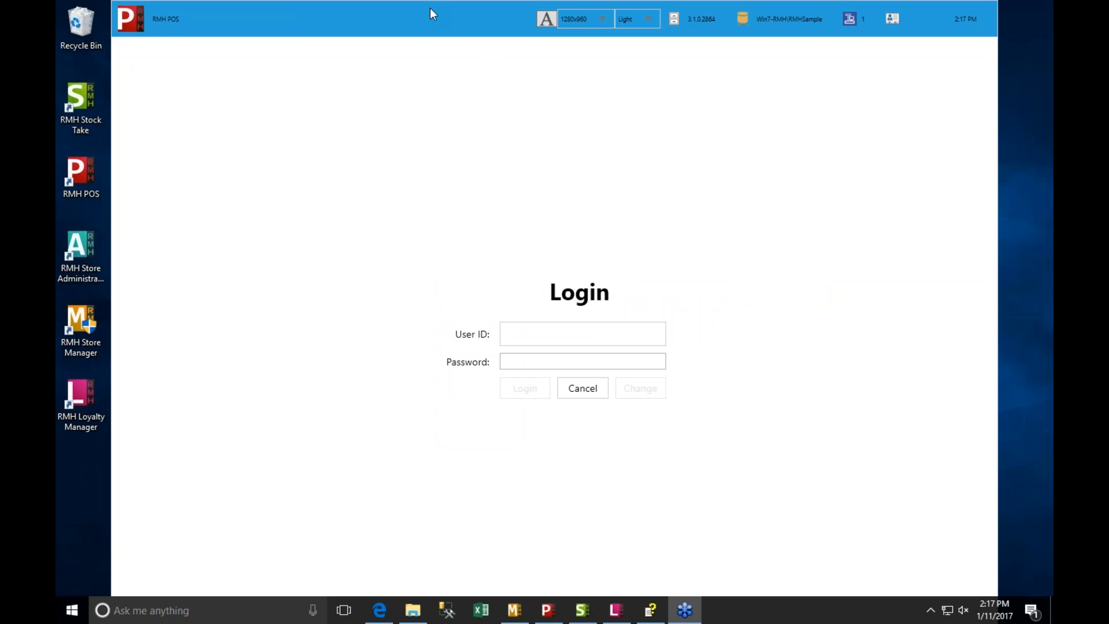
left_click(530, 330)
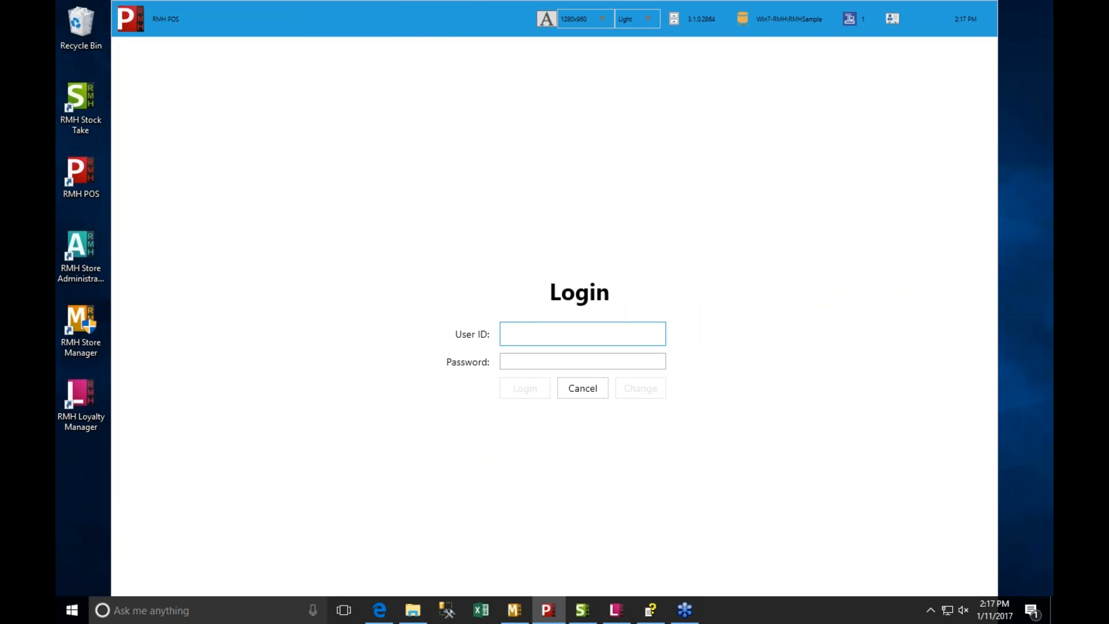
type("999")
key("Return")
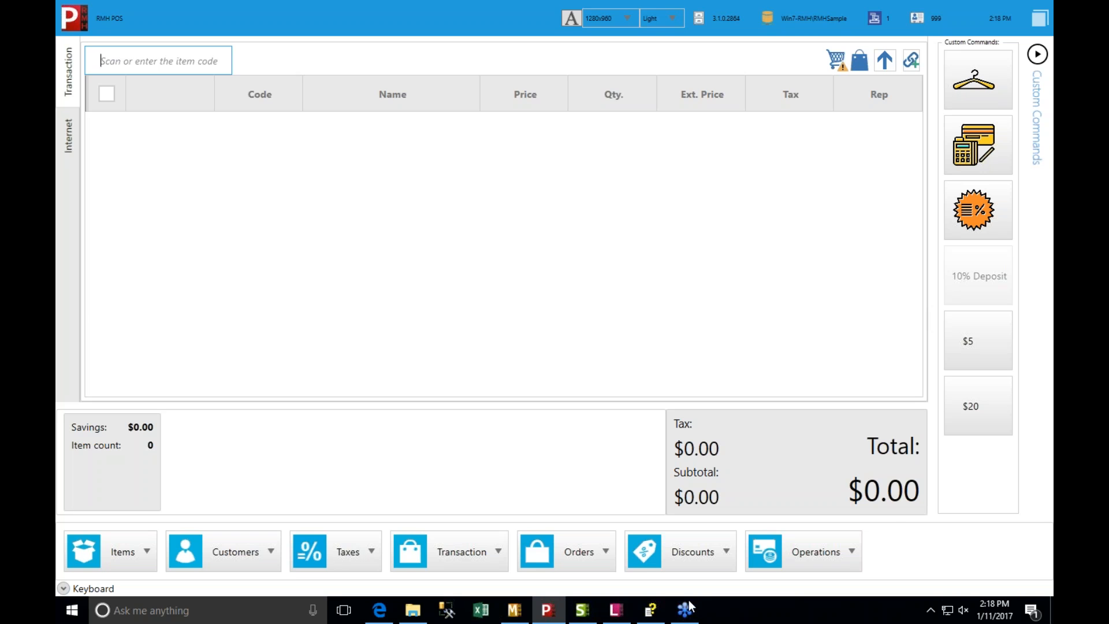
- Switch to Store Manager and open the Custom POS Buttons list from the Hardware setup
left_click(515, 609)
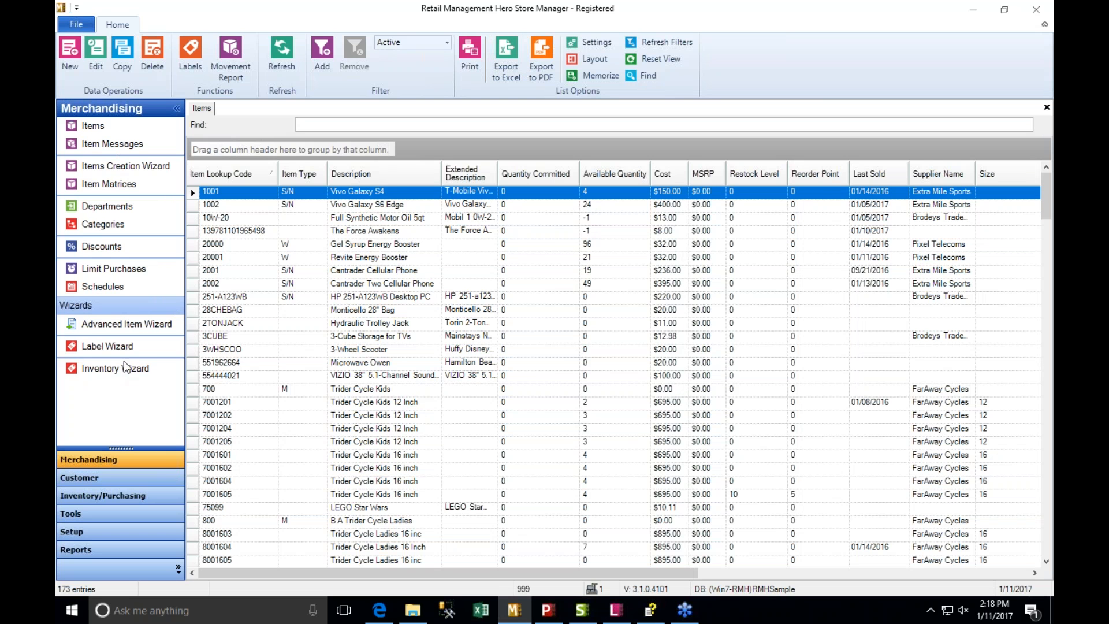
left_click(104, 531)
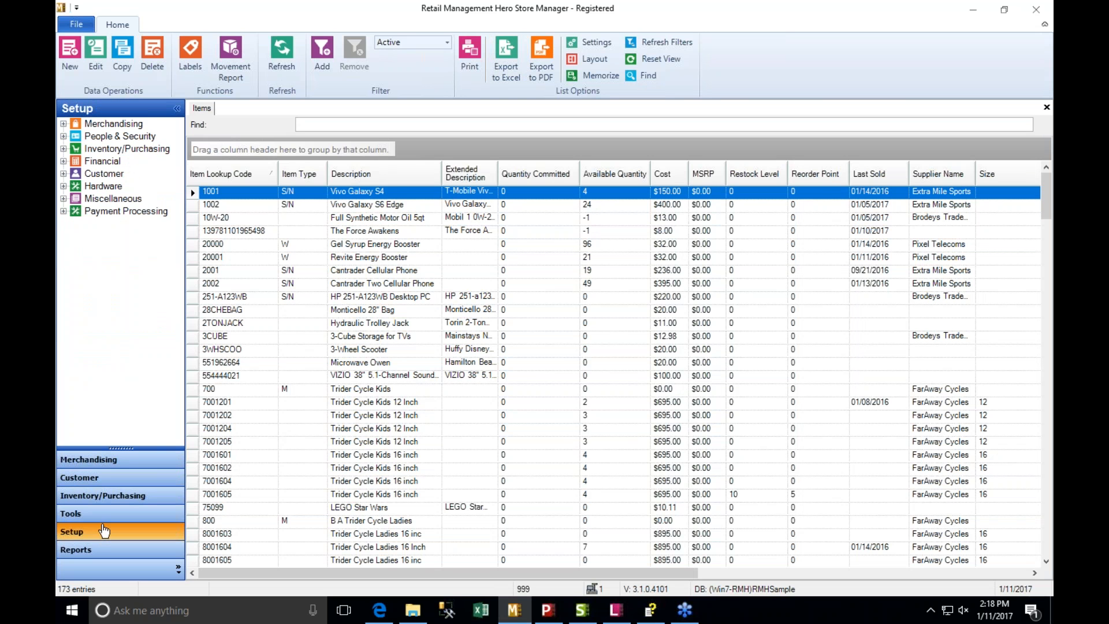
left_click(64, 198)
left_click(63, 186)
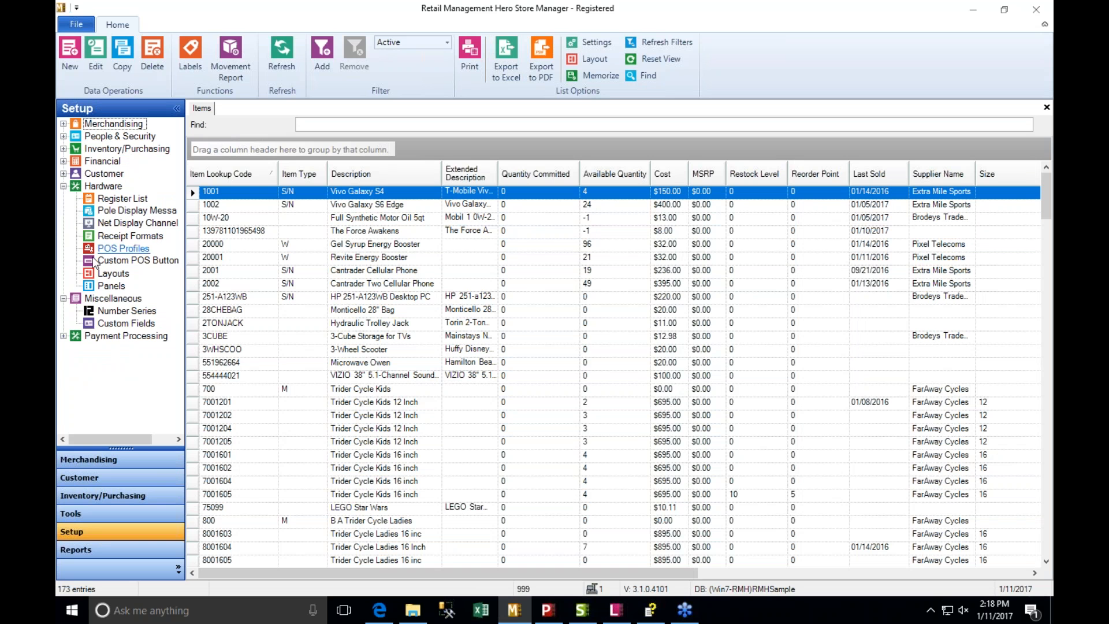
left_click(134, 262)
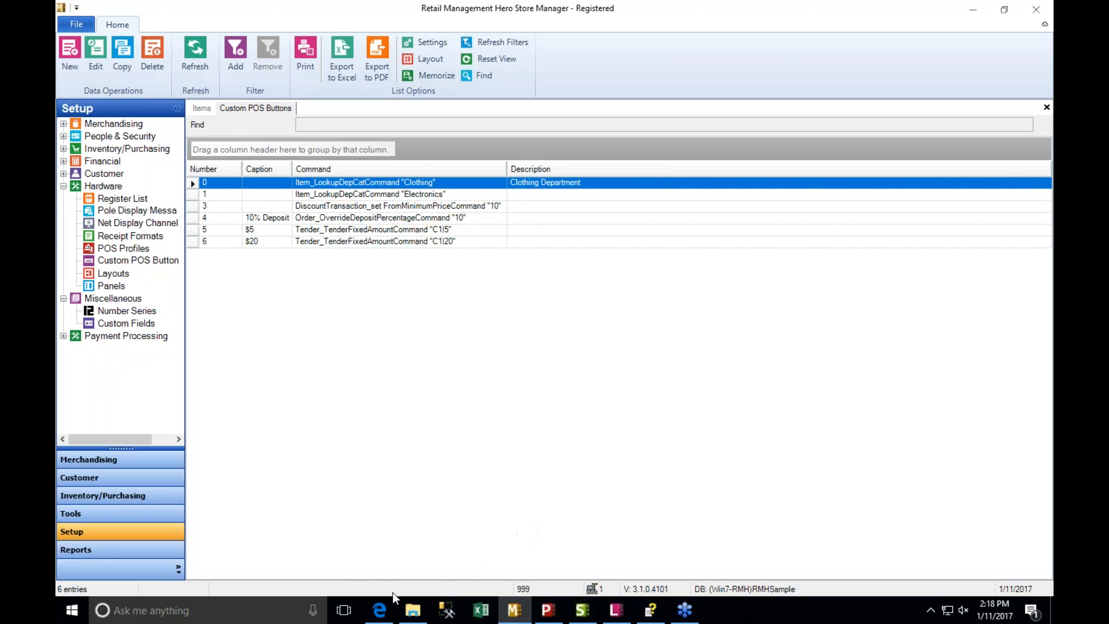
- Switch to Edge, close the GoToWebinar page, and review the custom button setup instructions and command reference in the RMH Custom Button Commands PDF
left_click(380, 607)
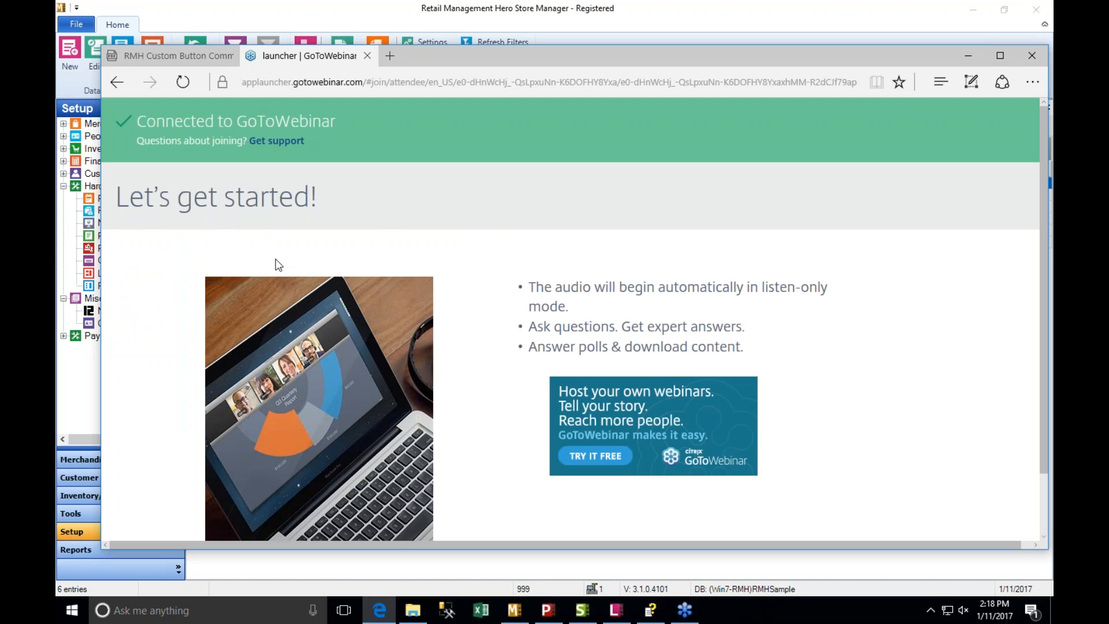
left_click(369, 57)
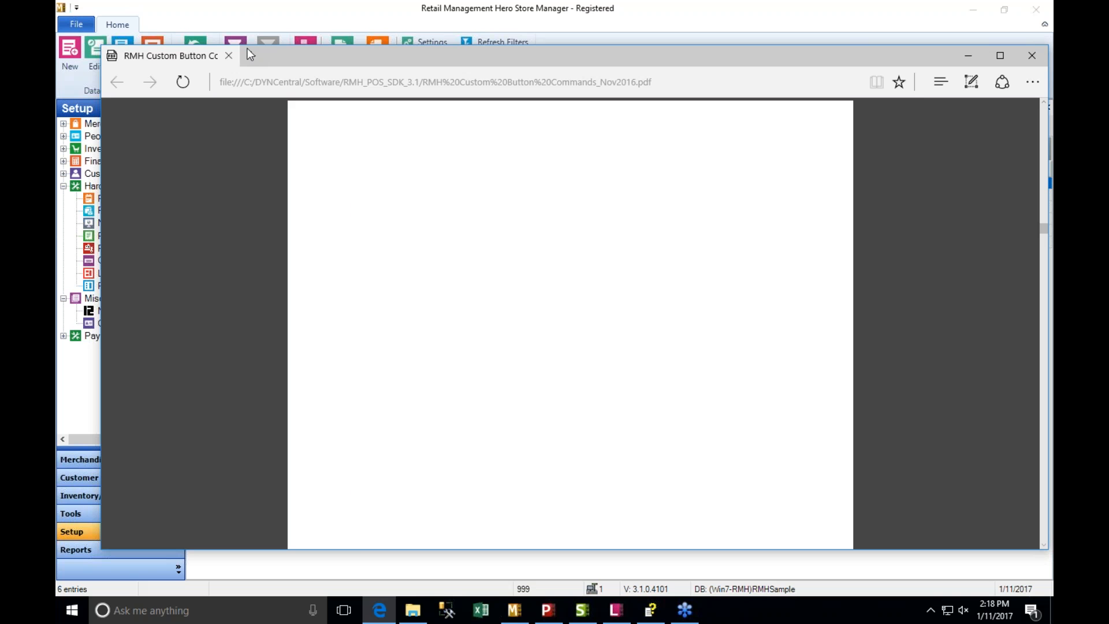
scroll(443, 286, "down", 5)
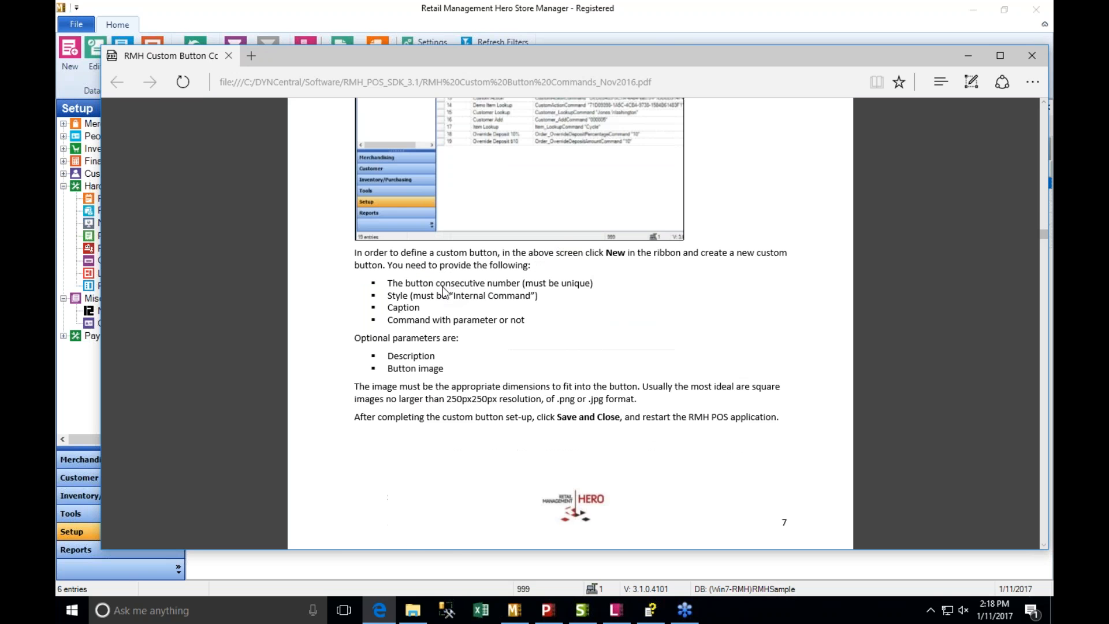
scroll(444, 291, "down", 10)
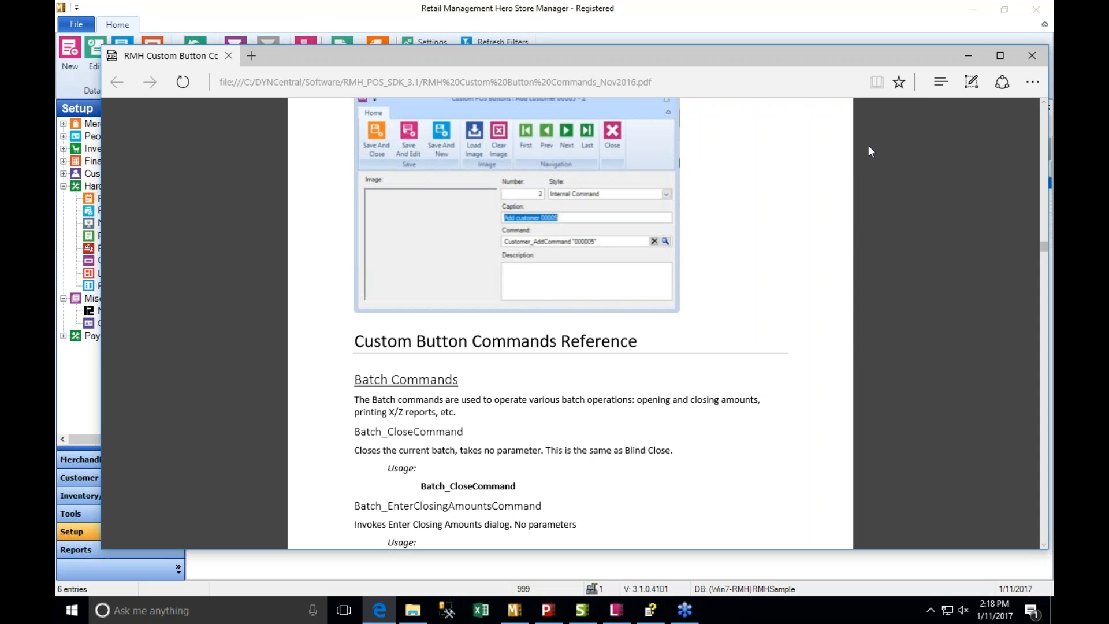
scroll(776, 203, "up", 5)
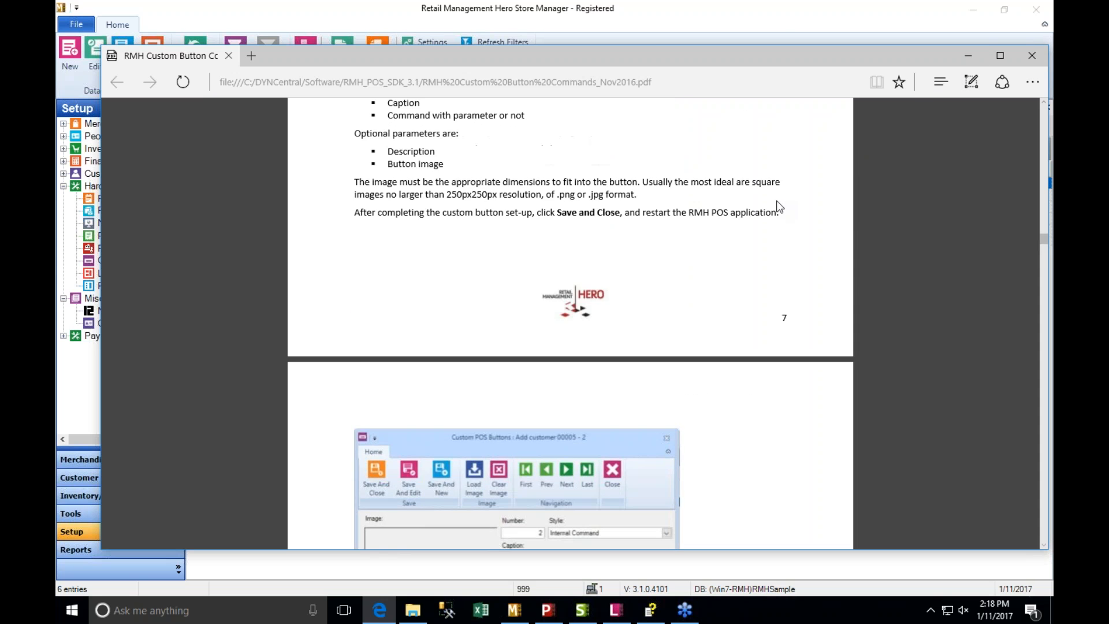
scroll(777, 208, "up", 10)
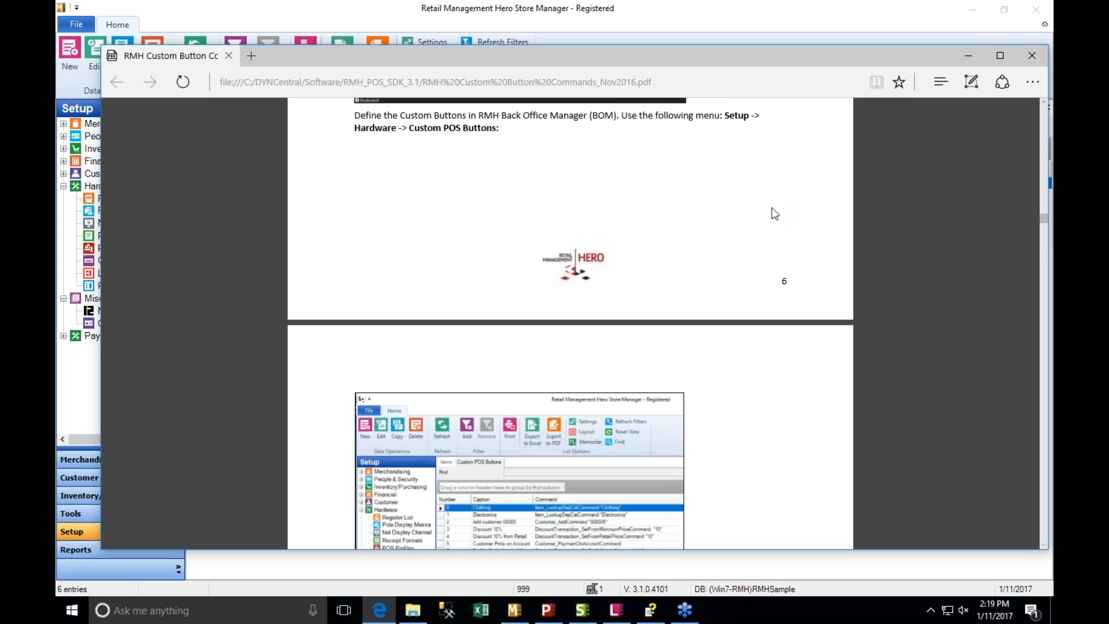
scroll(565, 328, "down", 20)
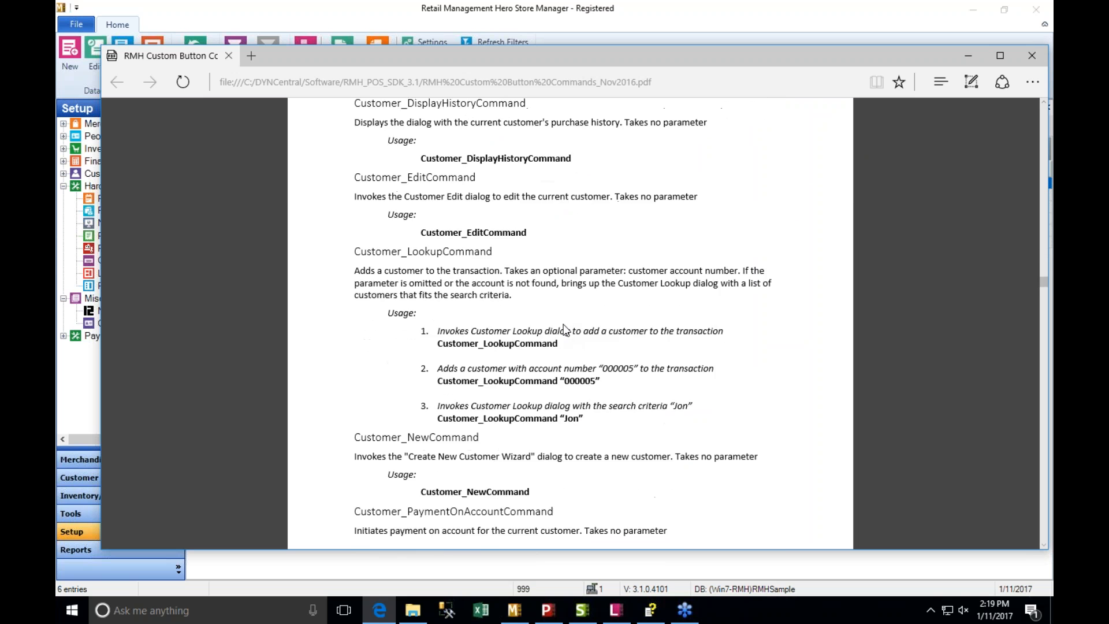
scroll(565, 329, "down", 15)
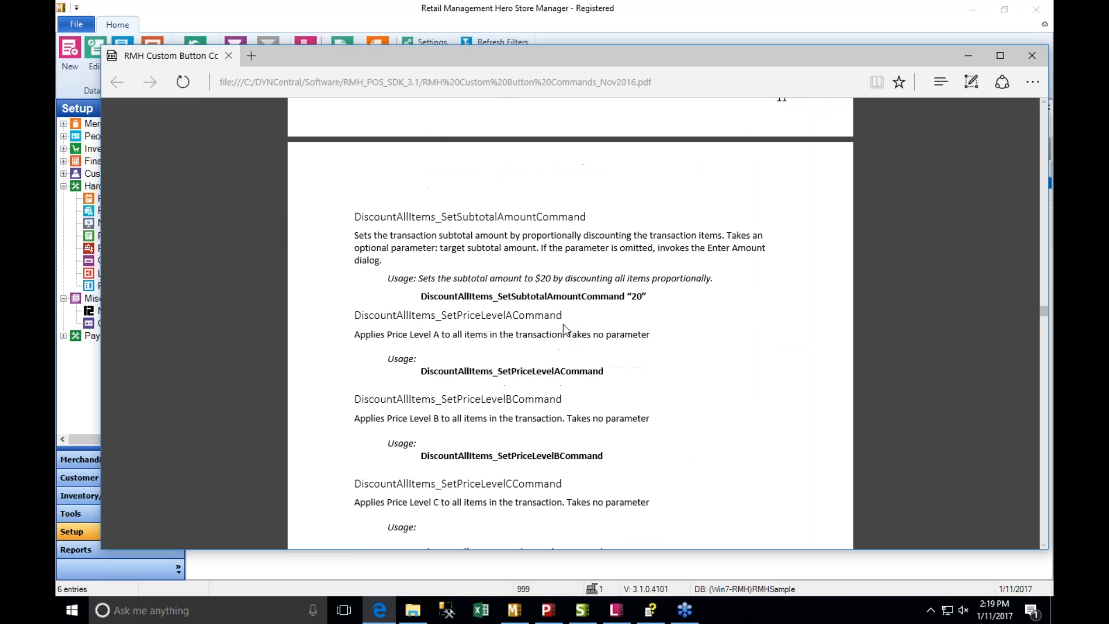
scroll(563, 324, "down", 15)
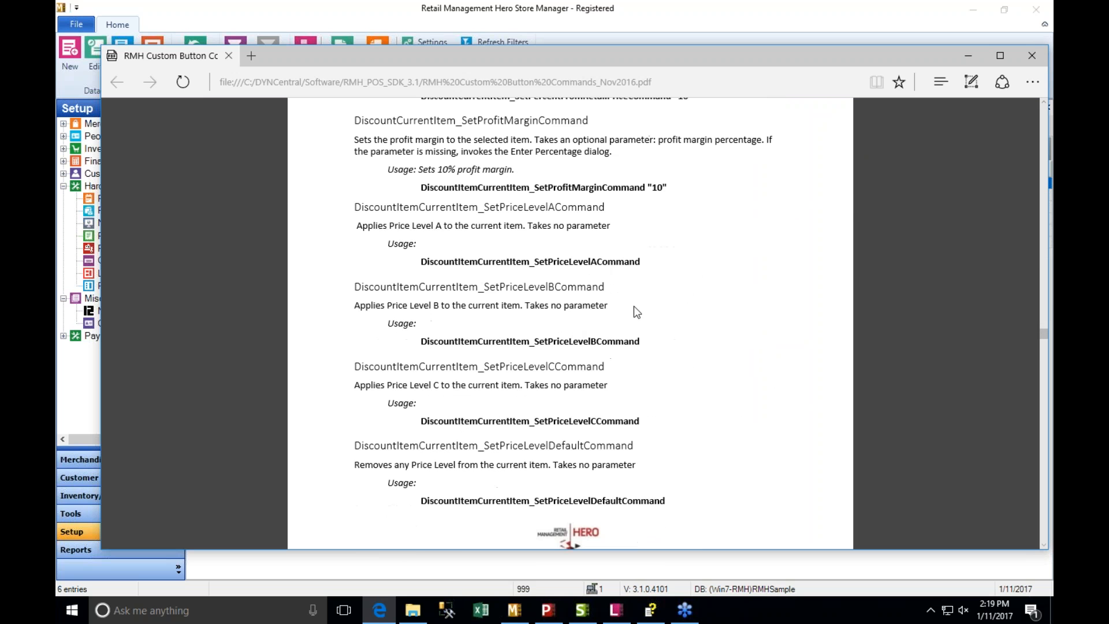
left_click(972, 56)
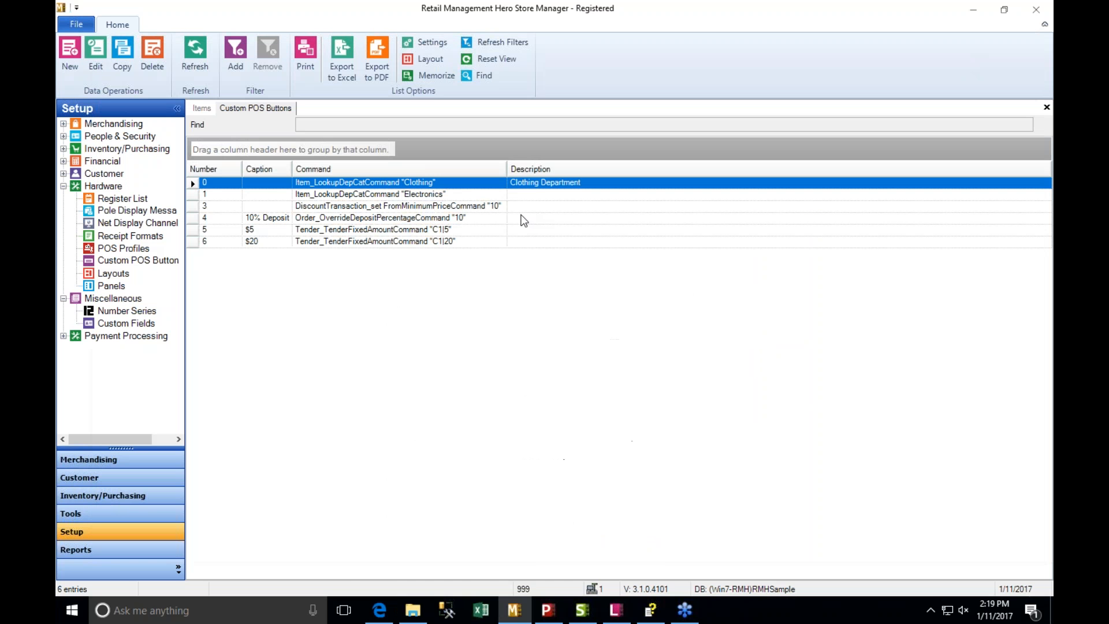
- Switch to RMH POS and exit the application
left_click(547, 611)
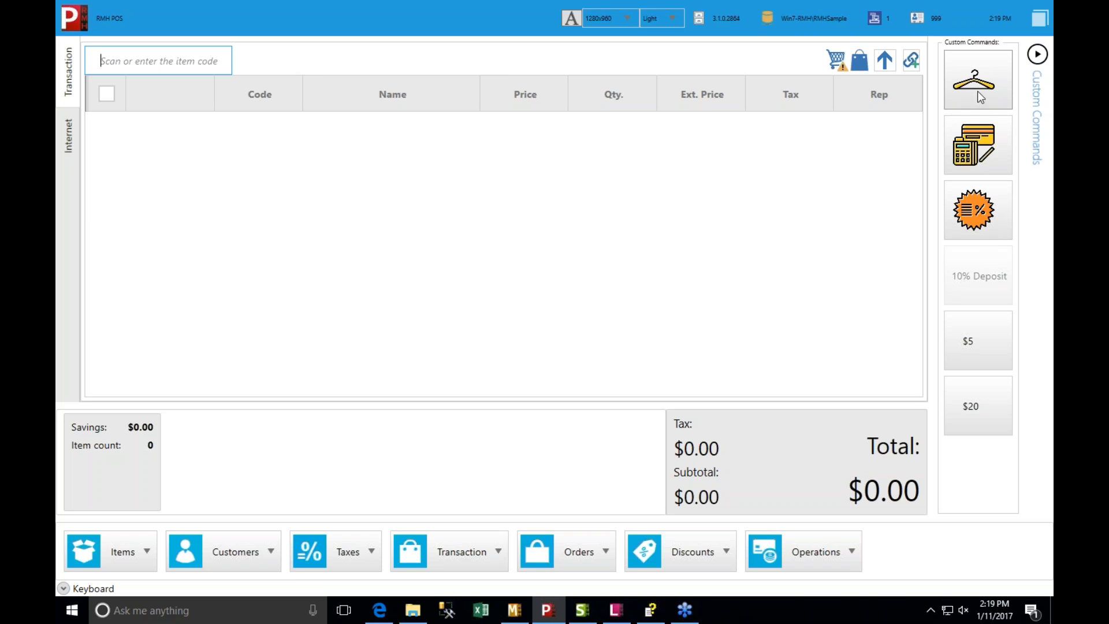
key("alt+F4")
key("Return")
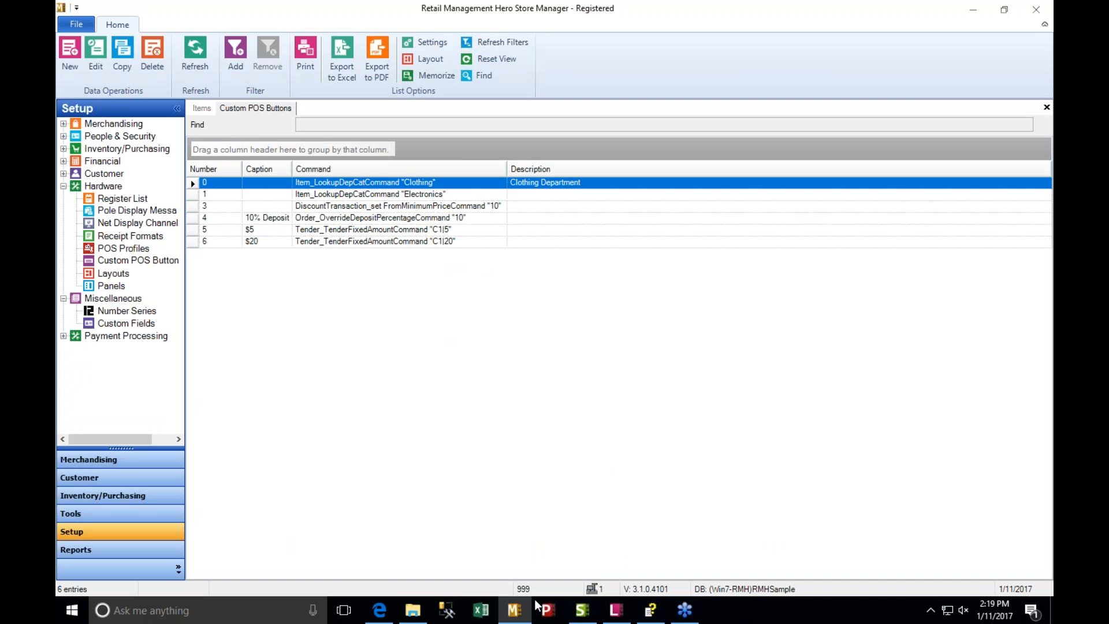
- In File Explorer's RMH POS Panels folder, rename CustomPanel.xaml to CustomPanel1.xaml, granting administrator permission
left_click(414, 612)
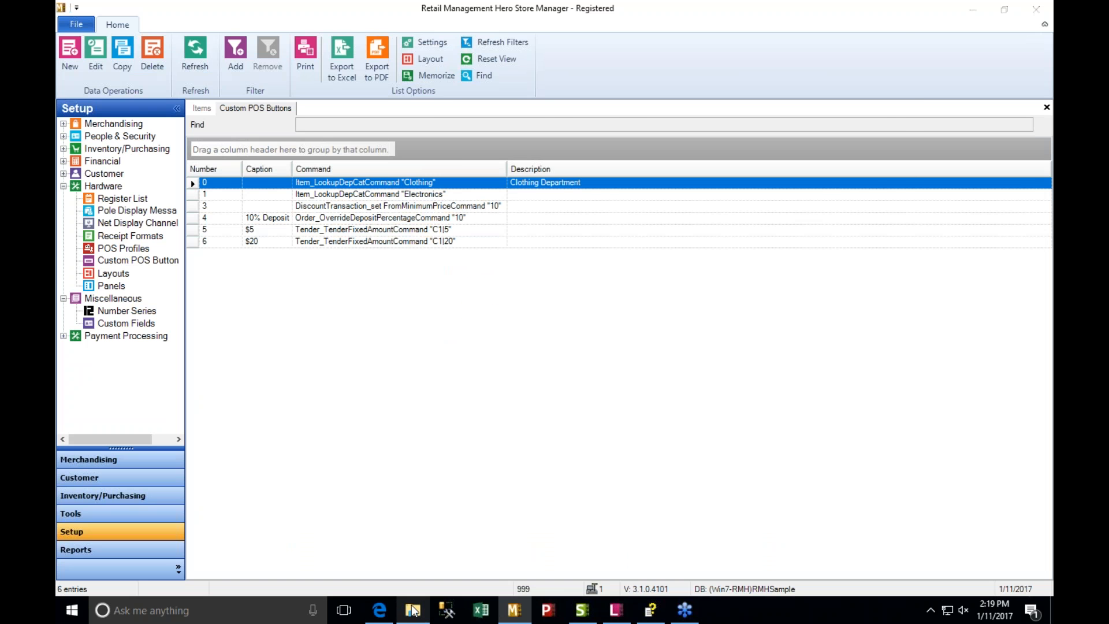
left_click(301, 150)
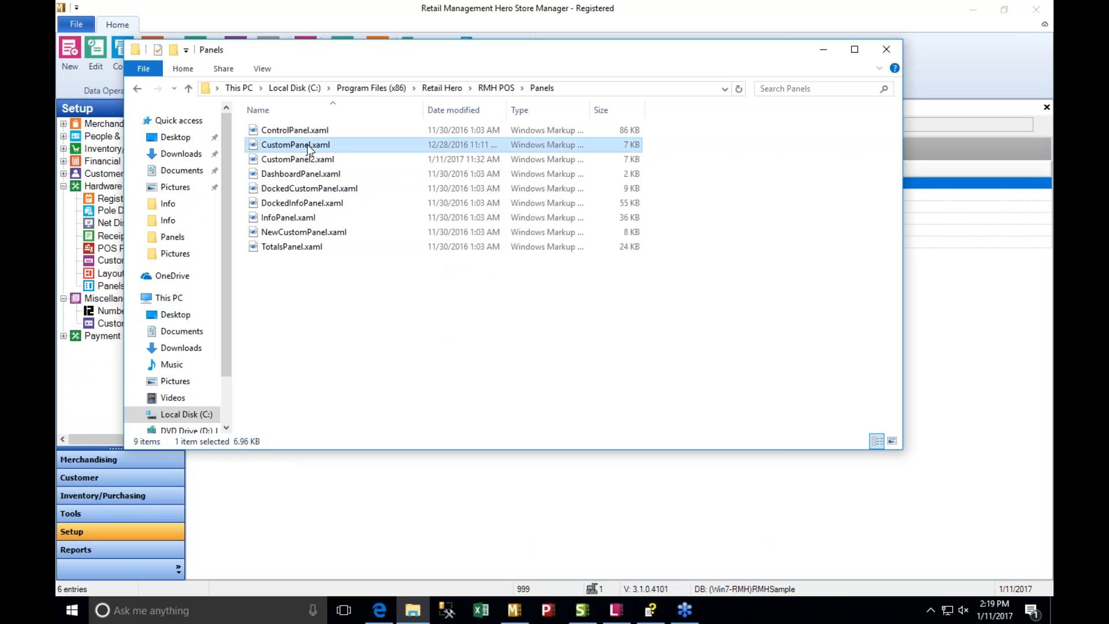
left_click(311, 149)
left_click(310, 149)
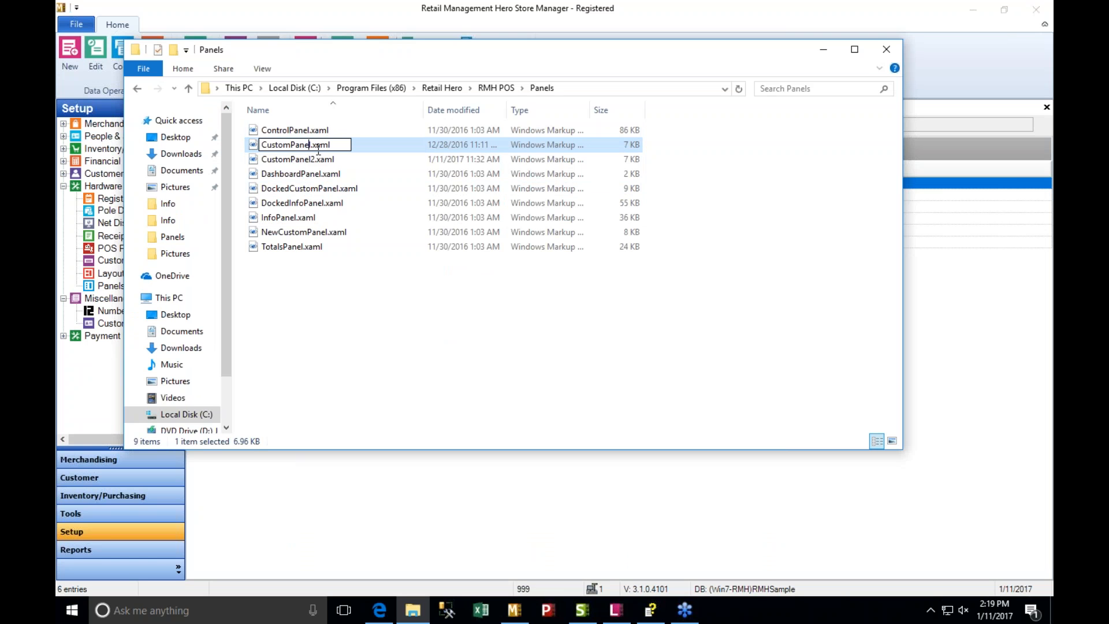
type("1")
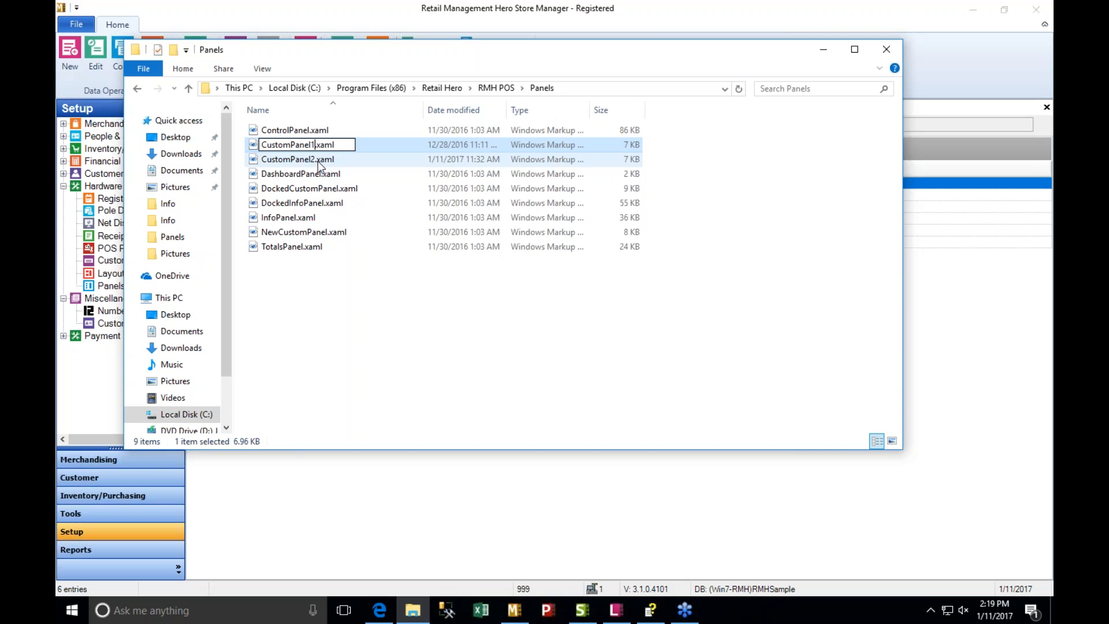
key("Return")
left_click(528, 361)
- Rename CustomPanel2.xaml to CustomPanel.xaml with administrator permission and minimize the folder window
left_click(312, 161)
left_click(310, 161)
left_click(312, 161)
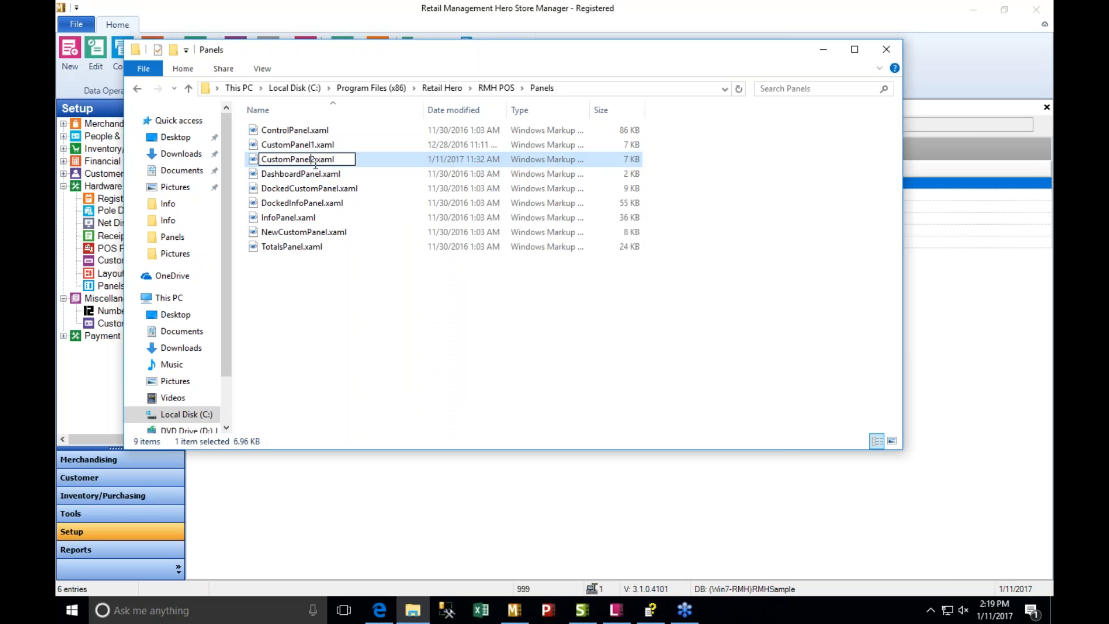
key("BackSpace")
key("Return")
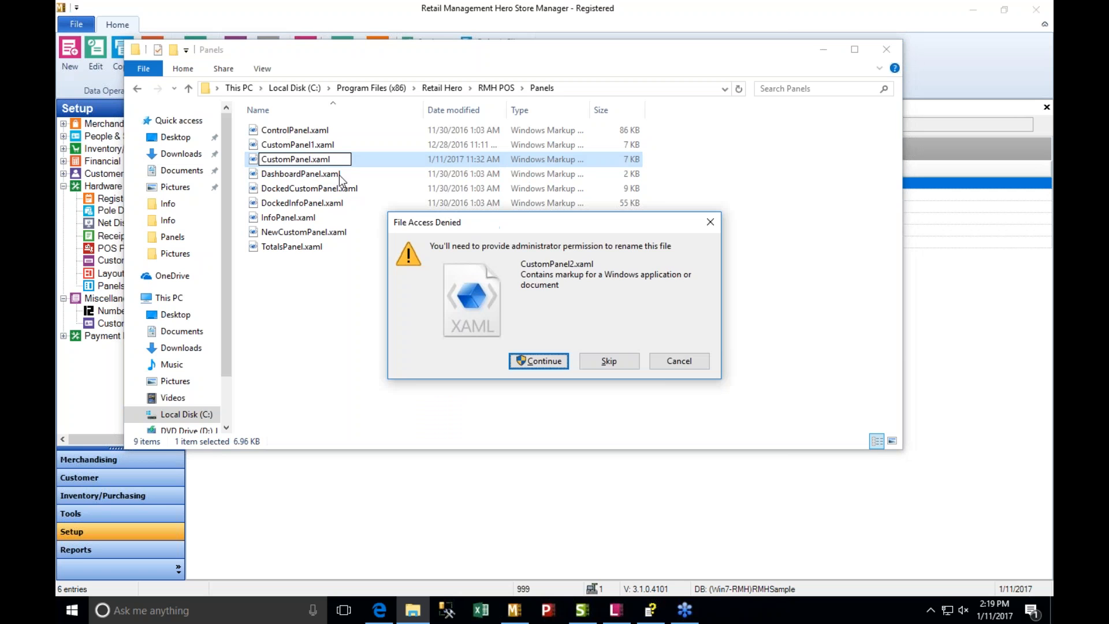
key("Return")
left_click(827, 53)
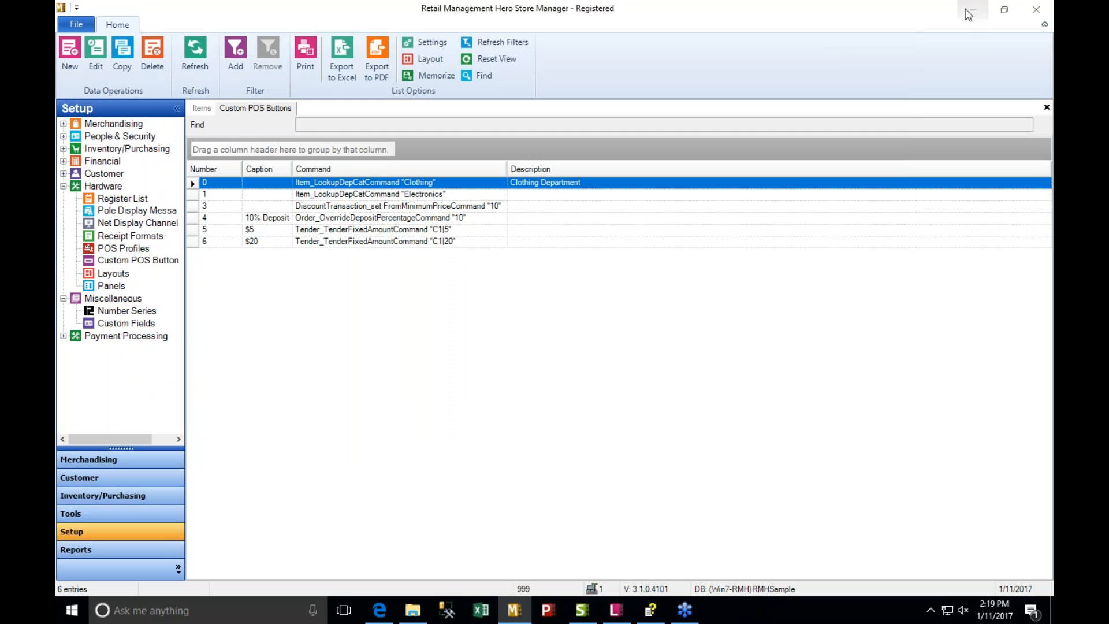
- Minimize Store Manager, relaunch RMH POS and log in with the cashier's user ID
left_click(974, 9)
double_click(89, 175)
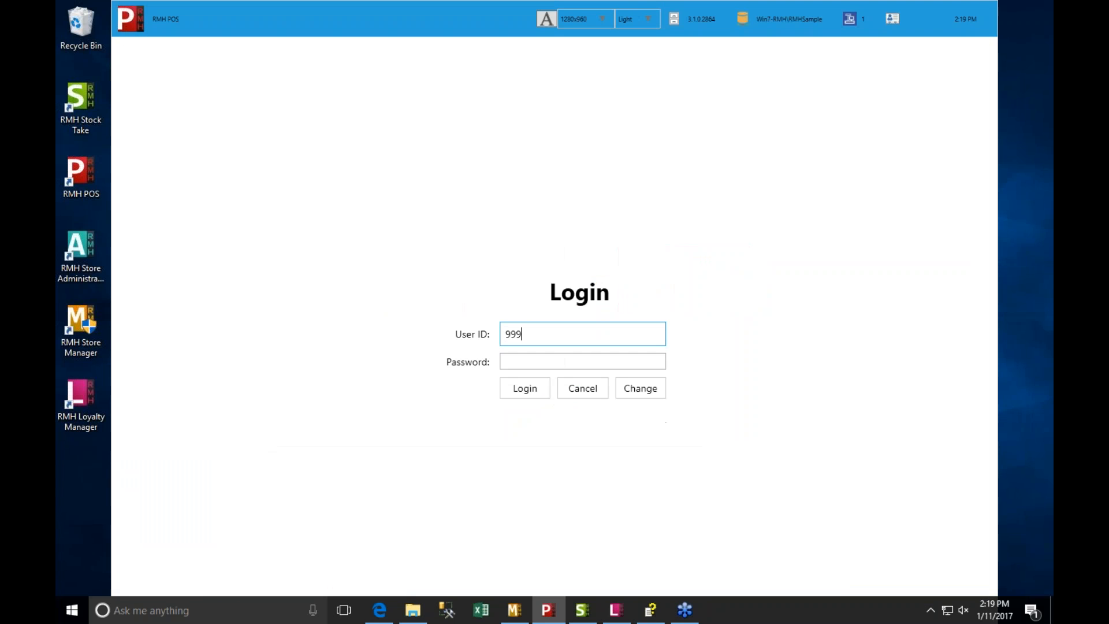
key("Return")
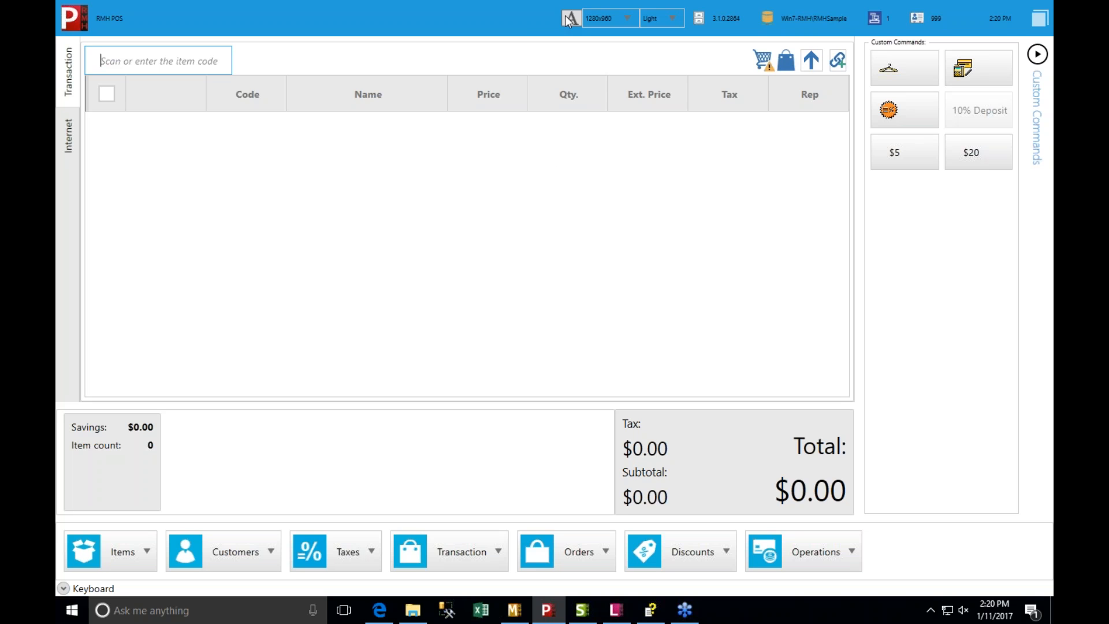
- Set the POS screen resolution to 800x600 and maximize the window
left_click(622, 19)
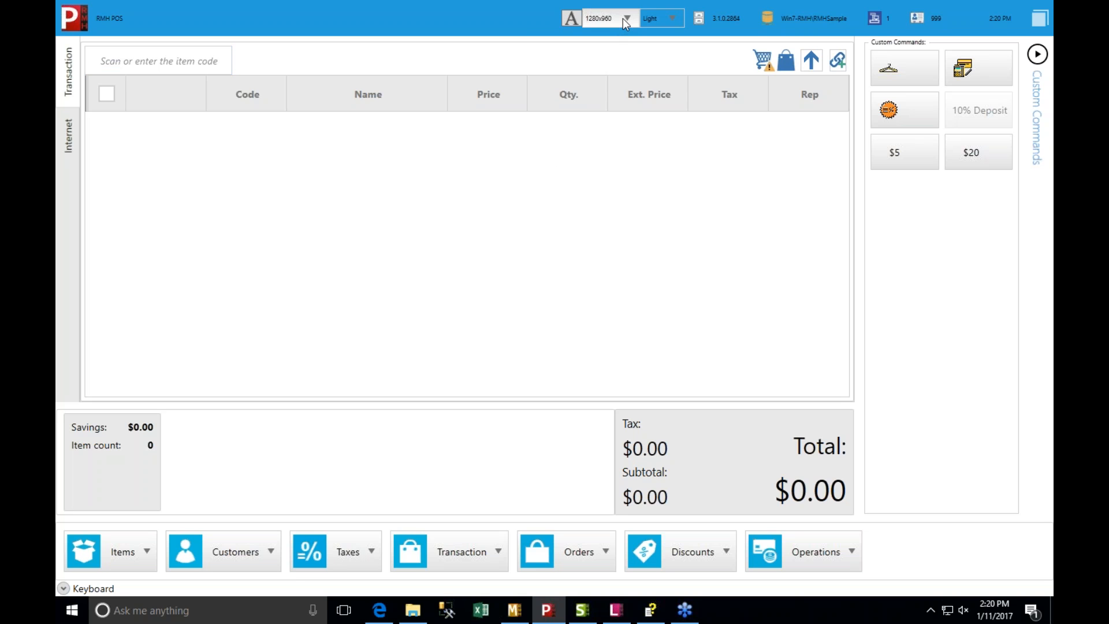
left_click(605, 40)
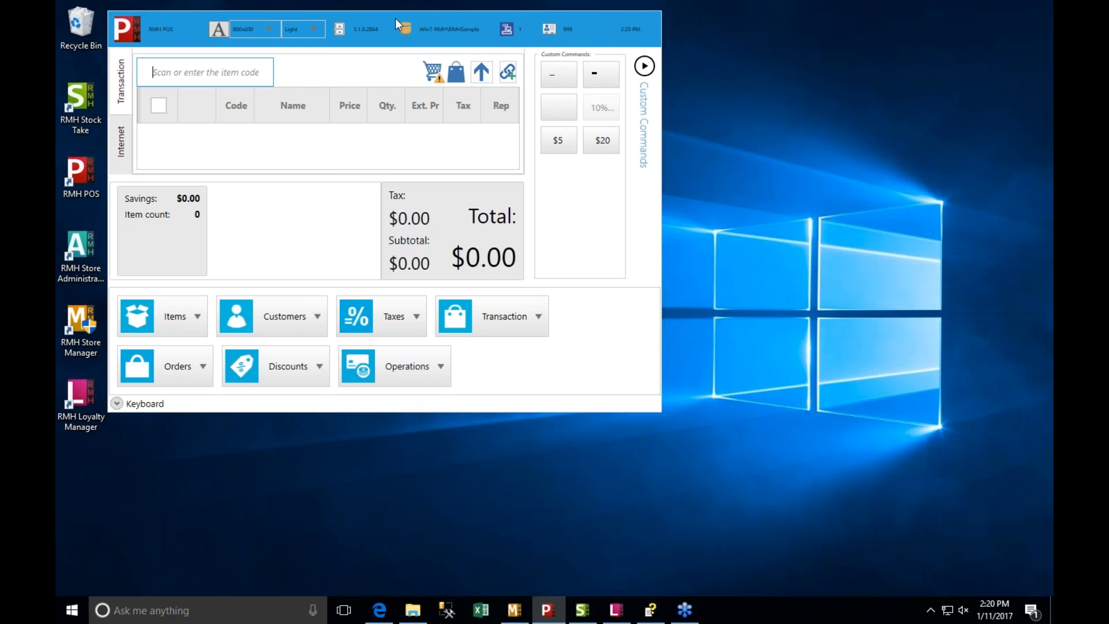
double_click(395, 20)
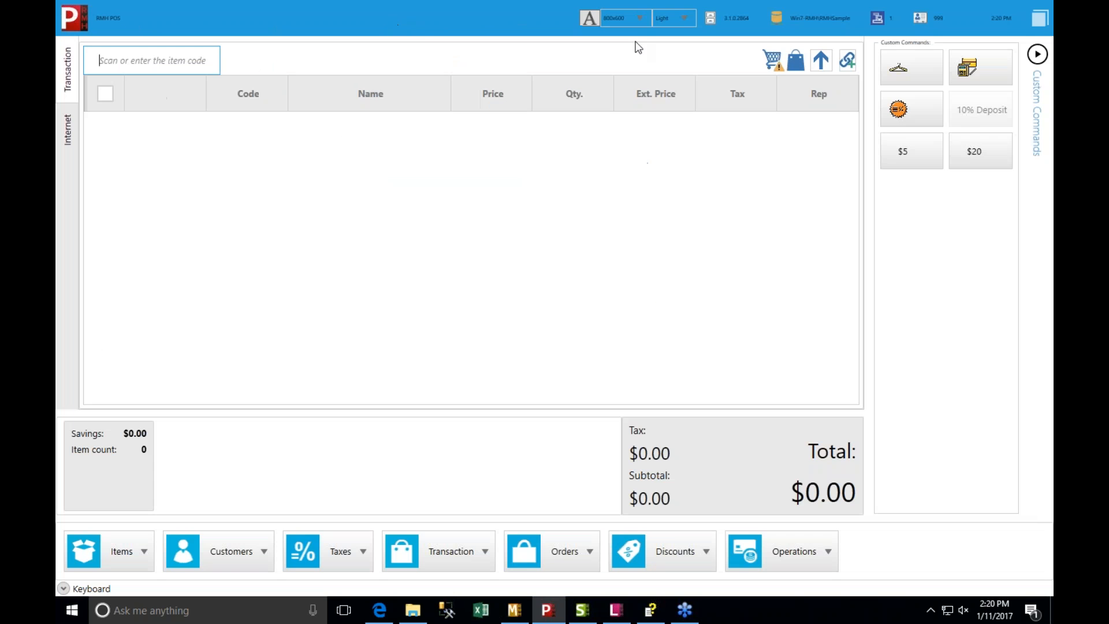
- Switch the POS theme to Dark and back to Light
left_click(685, 20)
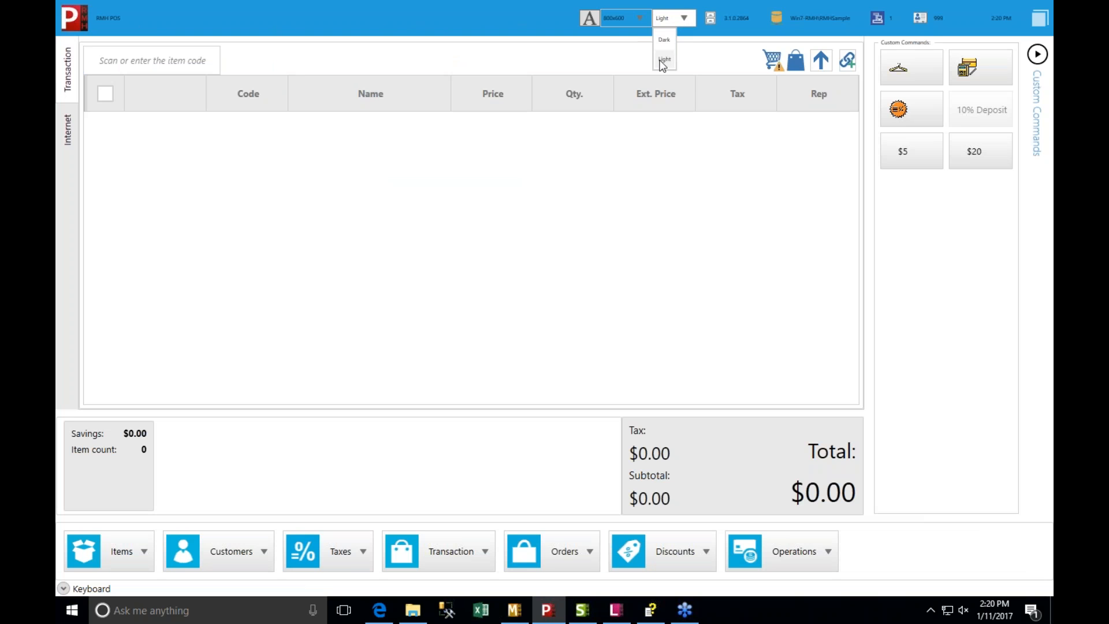
left_click(664, 40)
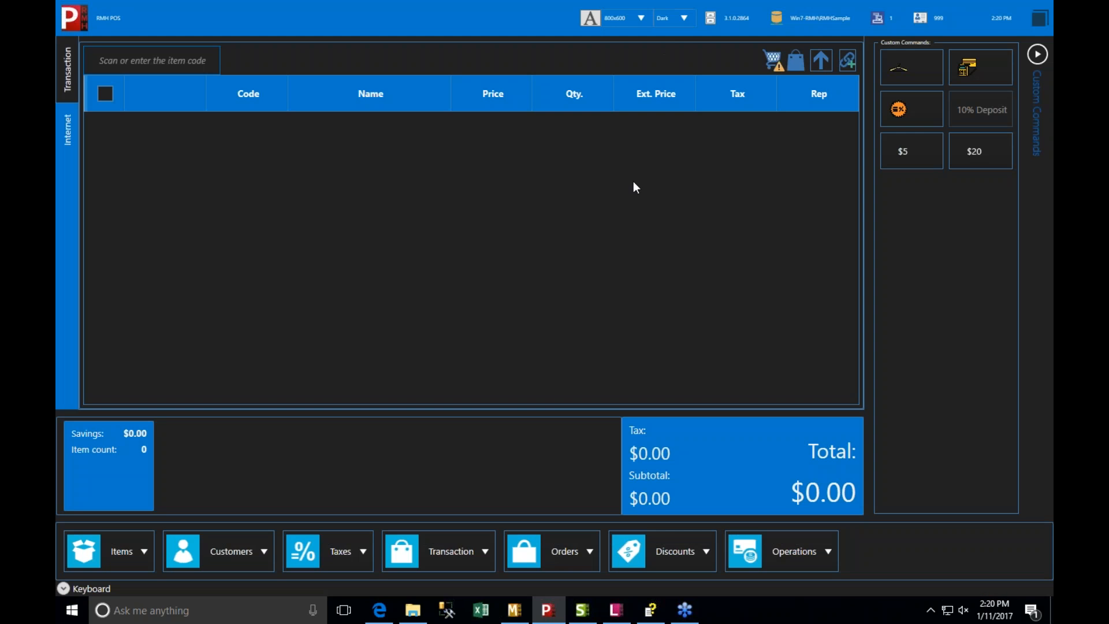
left_click(684, 16)
left_click(659, 58)
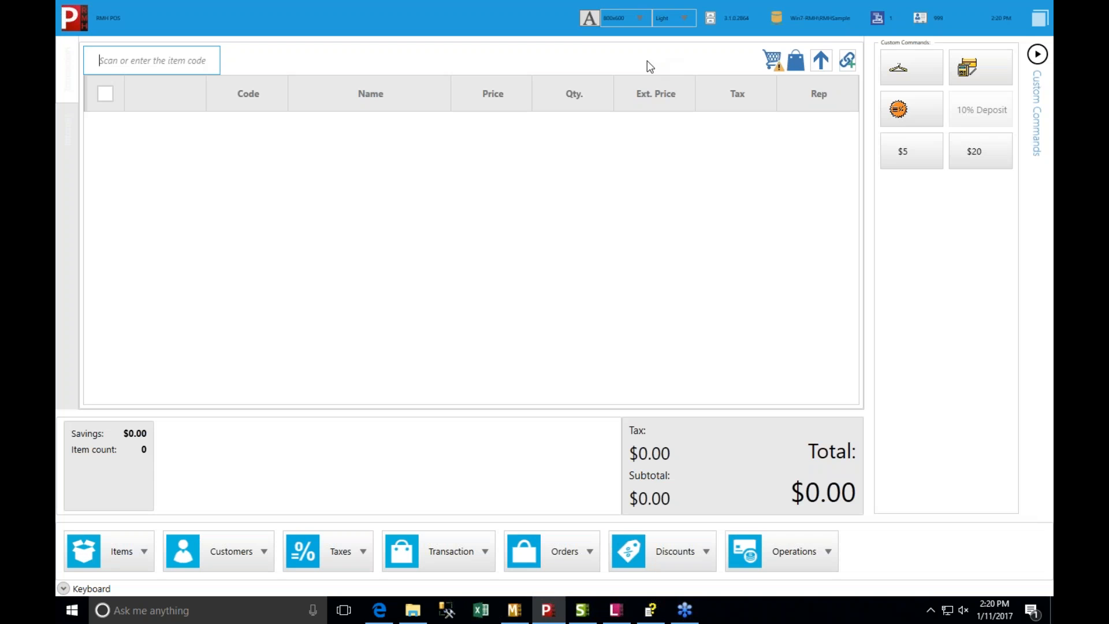
- Adjust the POS font size by enlarging it, shrinking it to the minimum, and settling on a slightly larger size
left_click(587, 18)
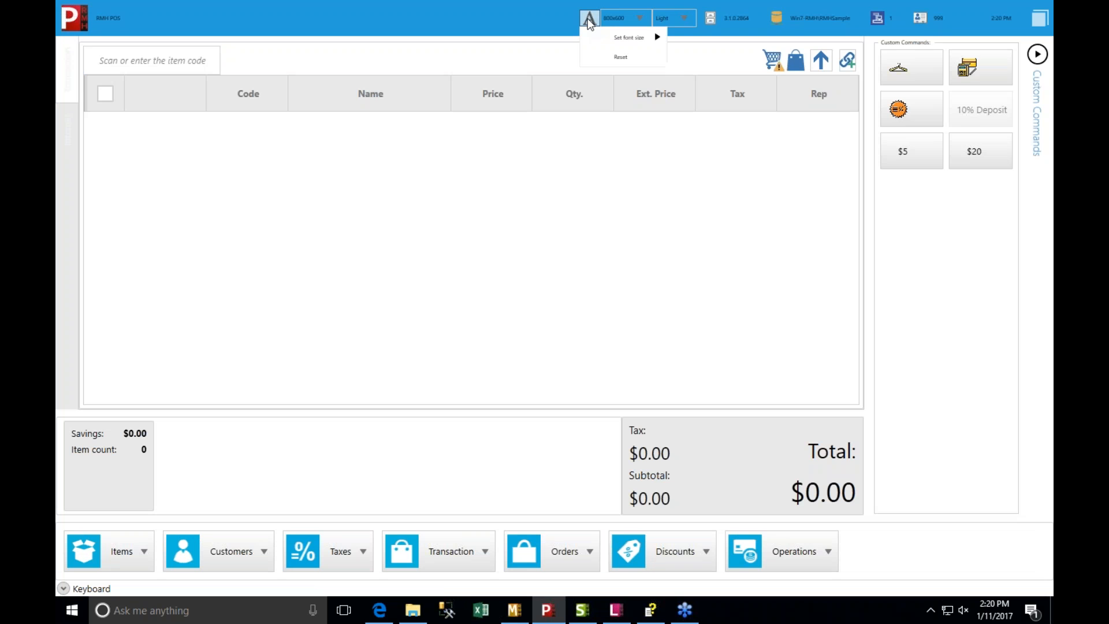
mouse_move(629, 37)
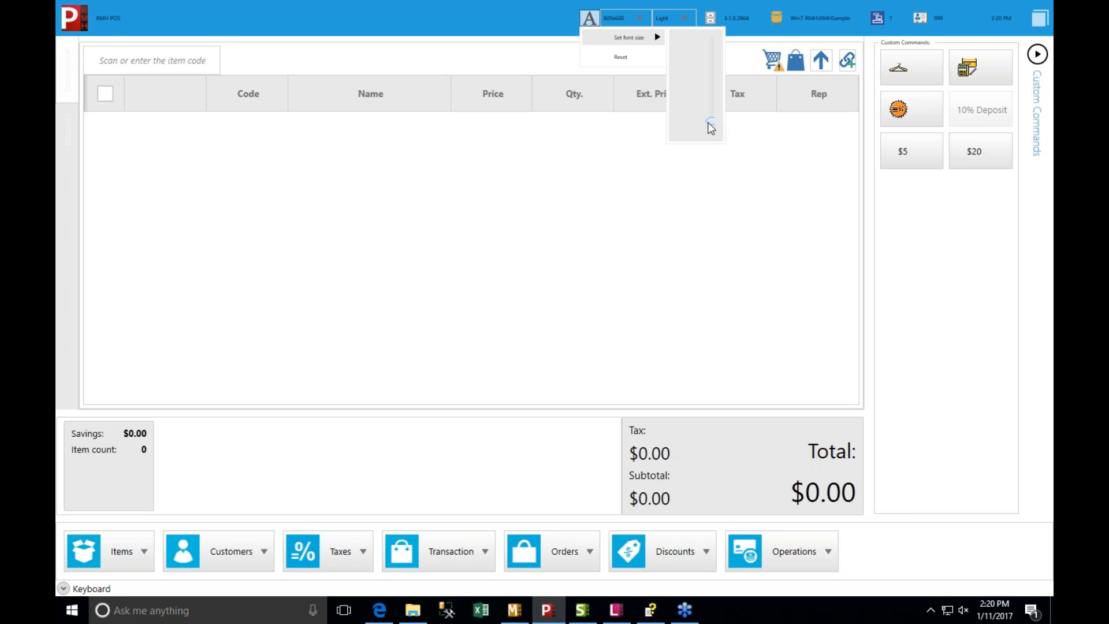
left_click_drag(710, 127, 710, 95)
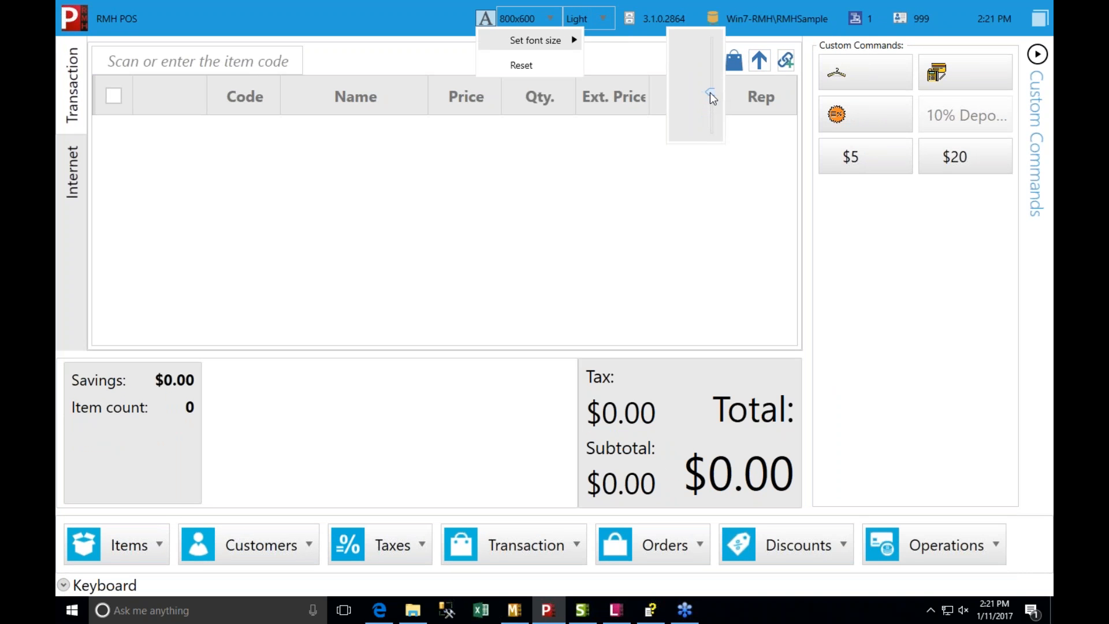
left_click_drag(709, 92, 712, 149)
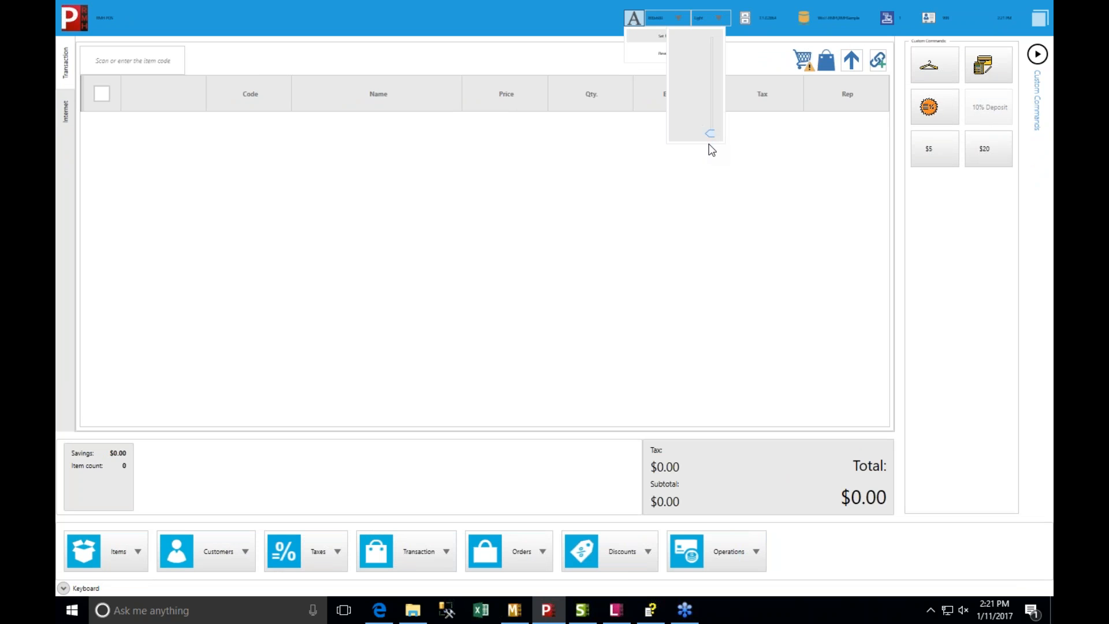
mouse_move(710, 135)
left_mouse_down()
mouse_move(714, 97)
mouse_move(713, 117)
left_mouse_up()
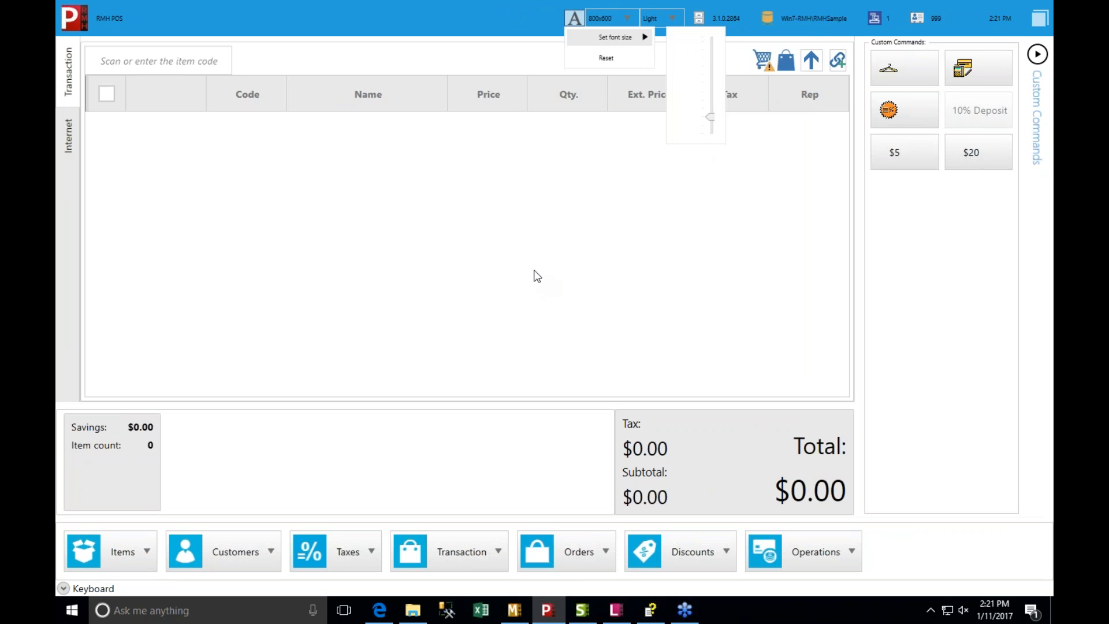
left_click(536, 274)
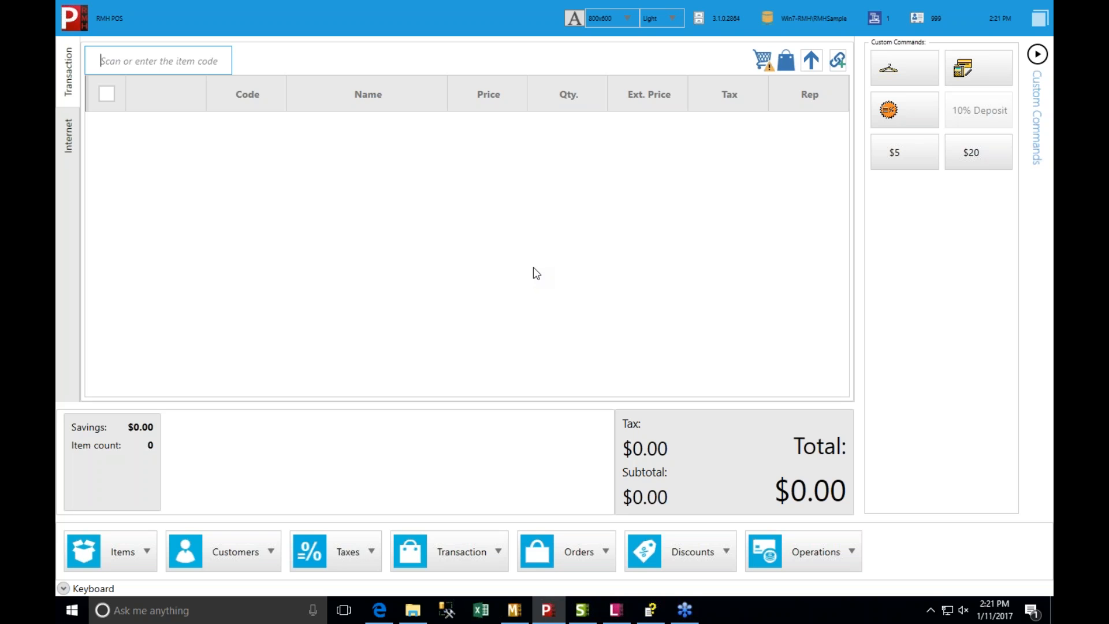
- Show the desktop, switch to RMH Stock Take to view the open count batch, and exit the program
key("super+d")
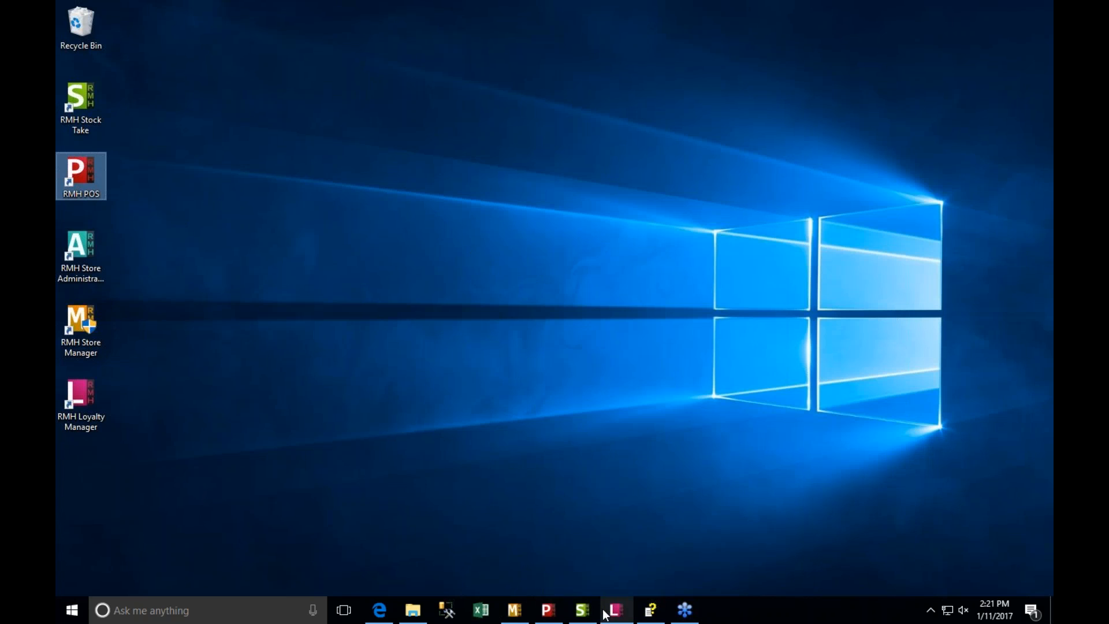
left_click(582, 610)
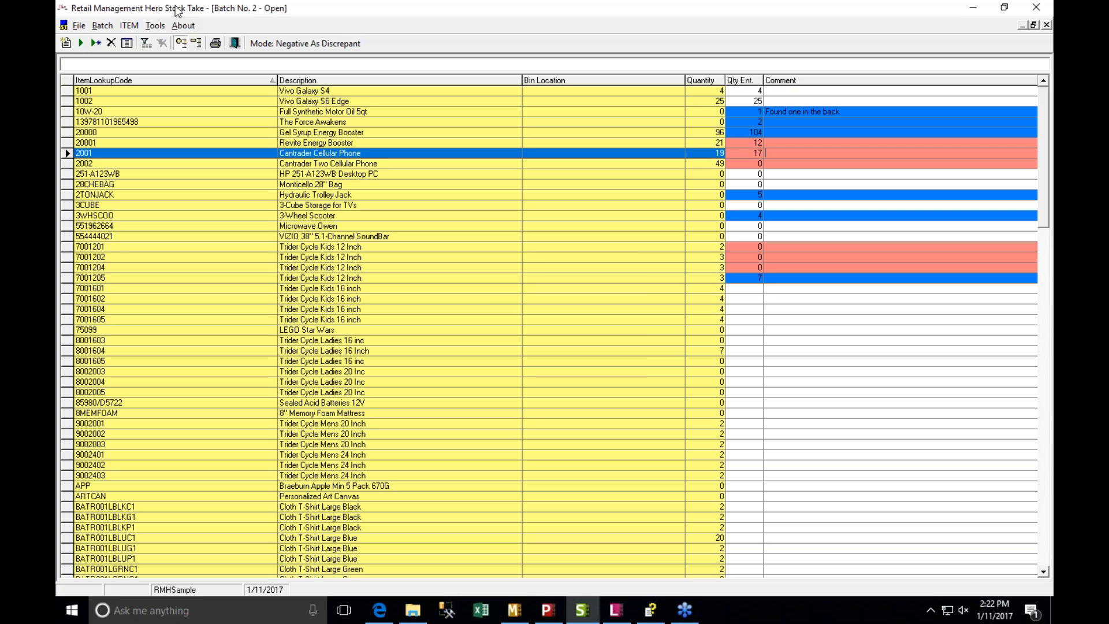
left_click(1040, 7)
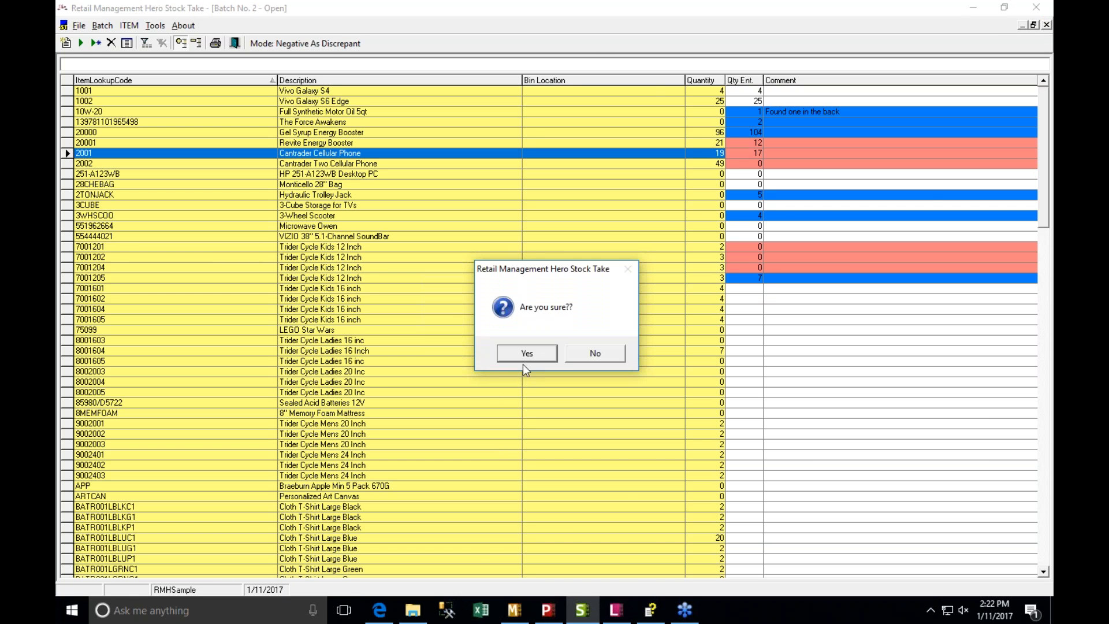
left_click(525, 353)
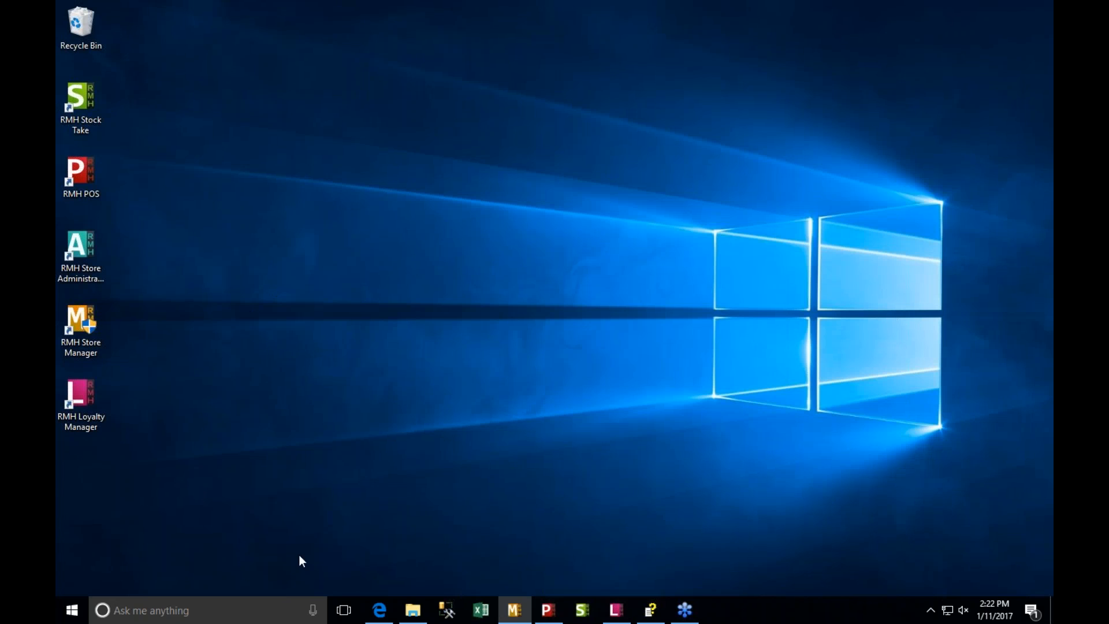
- Switch to Loyalty Manager and examine the item incentive groups and their entries
mouse_move(614, 612)
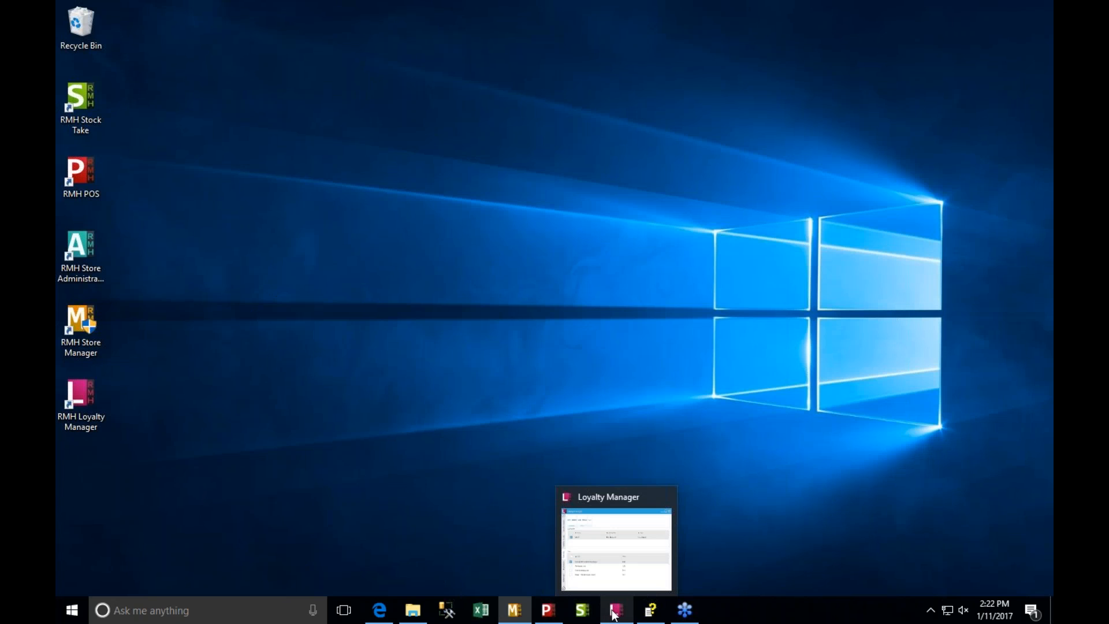
left_click(613, 612)
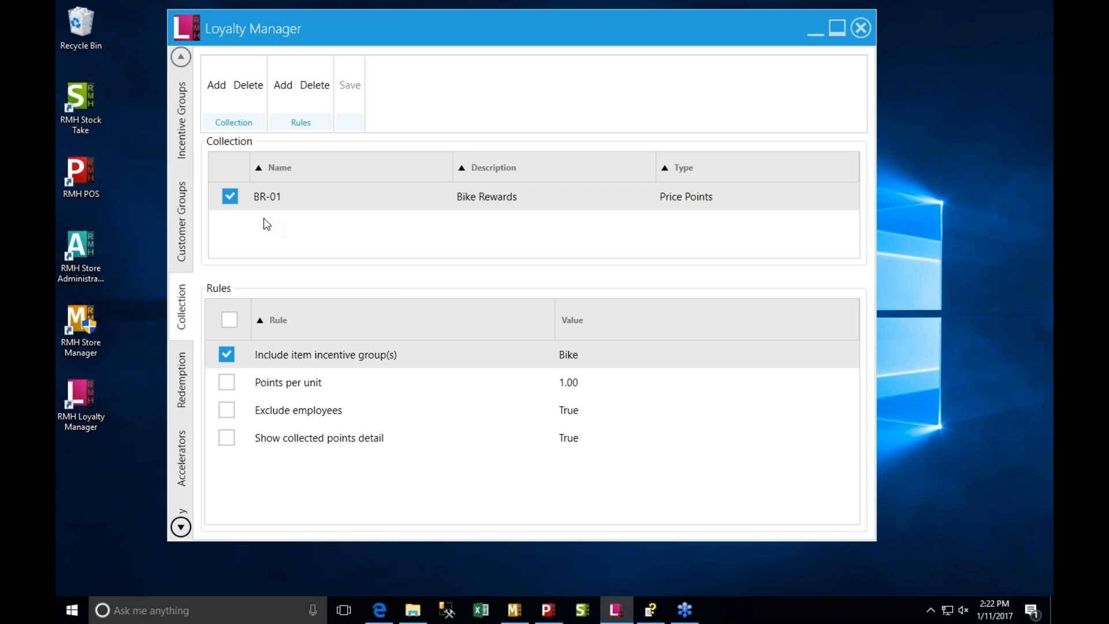
left_click(182, 231)
left_click(184, 132)
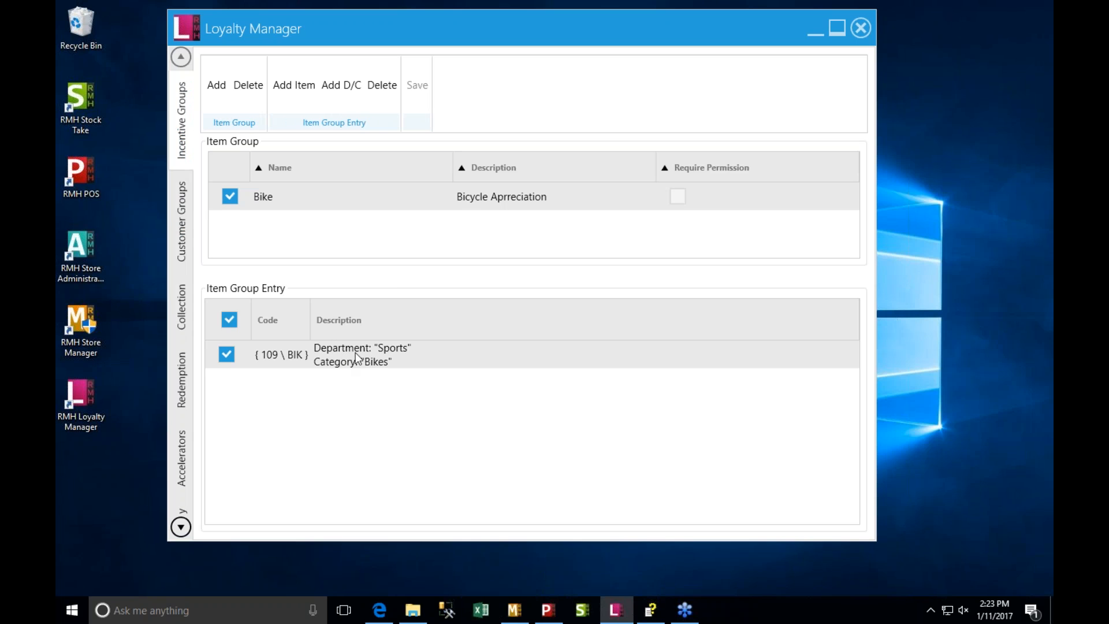
- Review the customers assigned to the Gold Club, Platinum Club and Silver Club customer groups
left_click(191, 218)
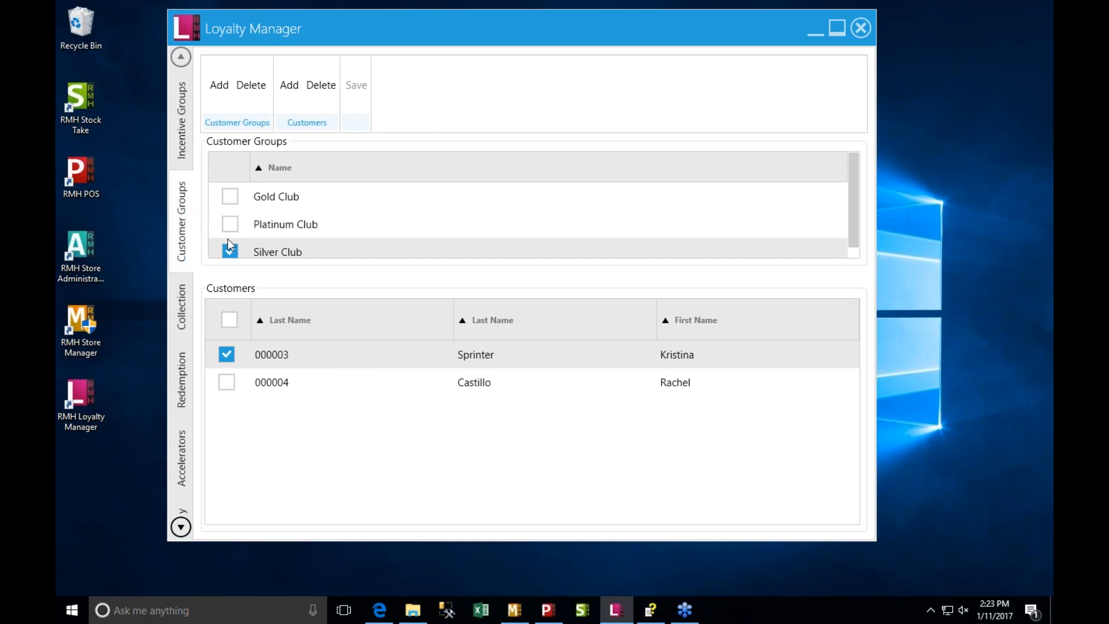
left_click(290, 199)
left_click(296, 226)
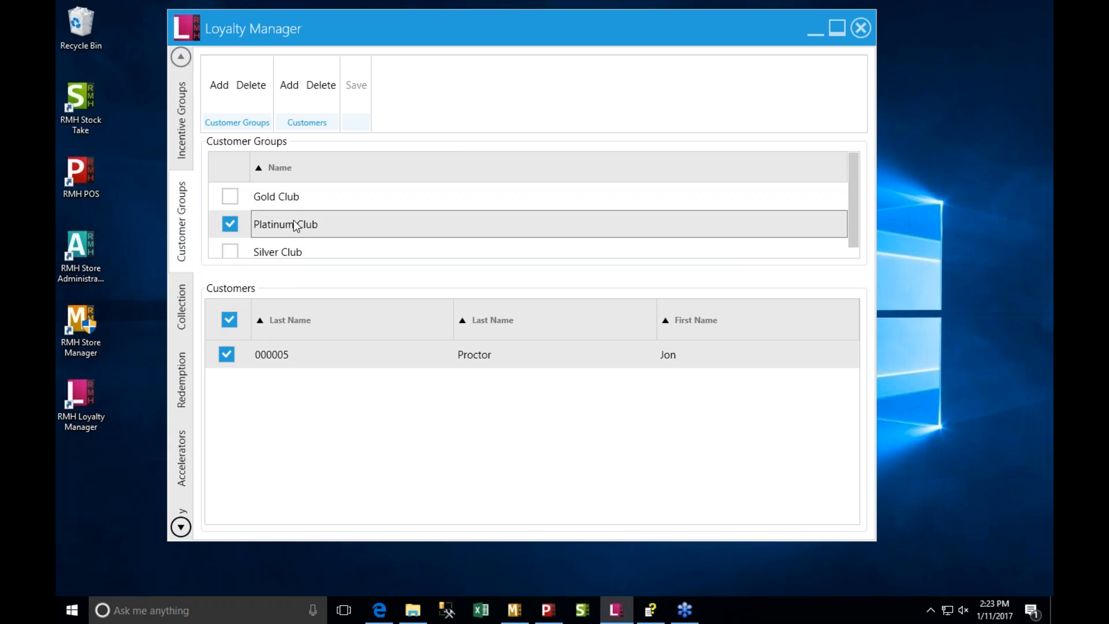
left_click(297, 246)
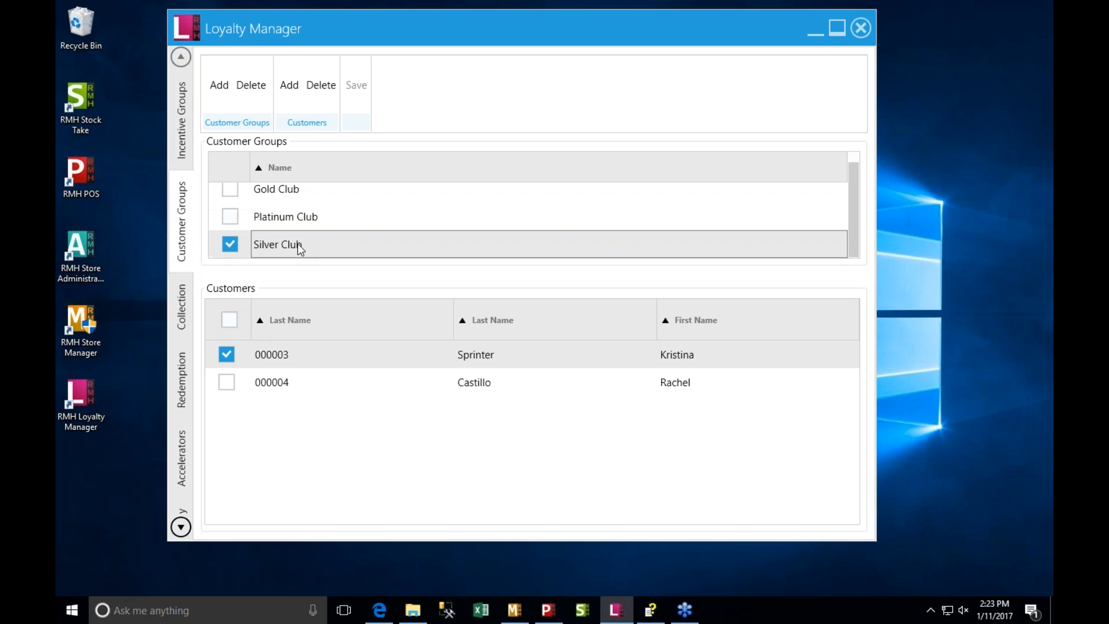
- Review the loyalty collection and redemption rules and close Loyalty Manager
left_click(190, 311)
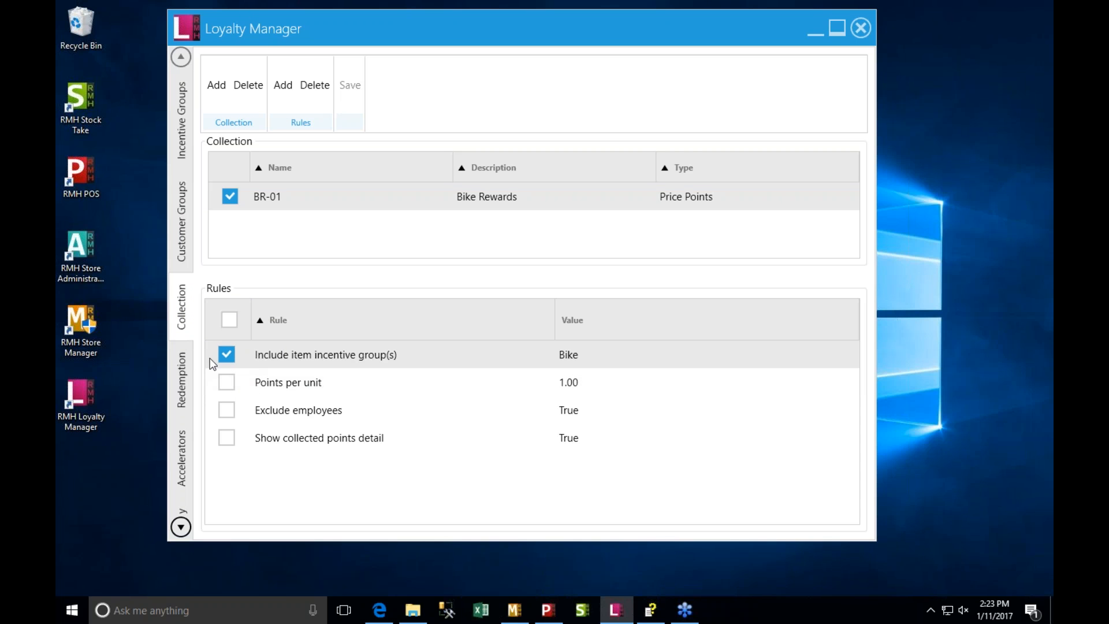
left_click(186, 363)
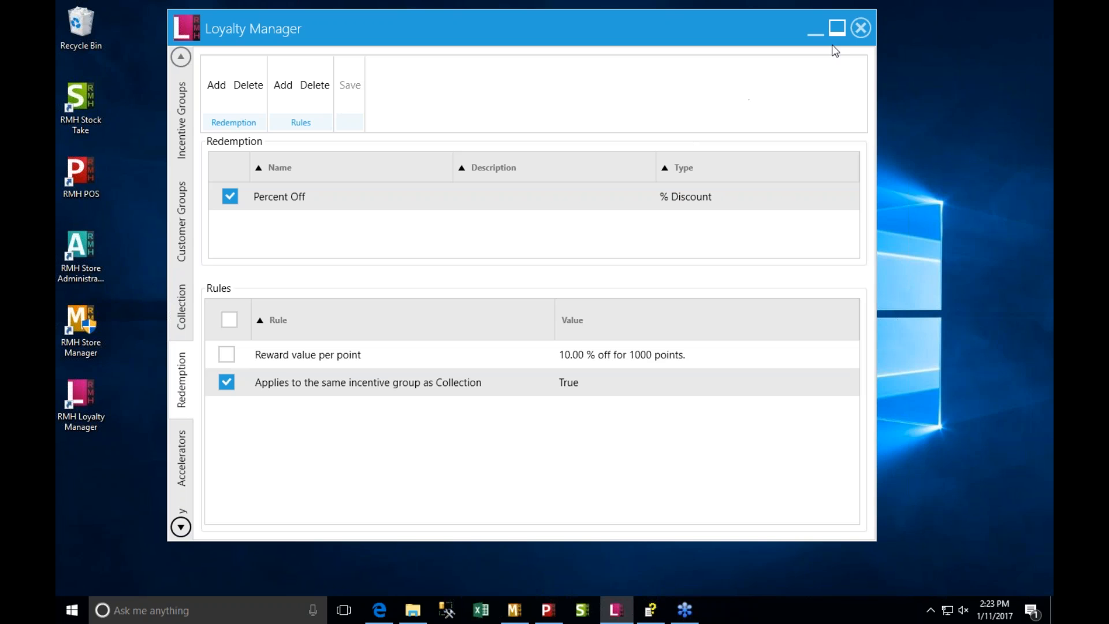
left_click(860, 29)
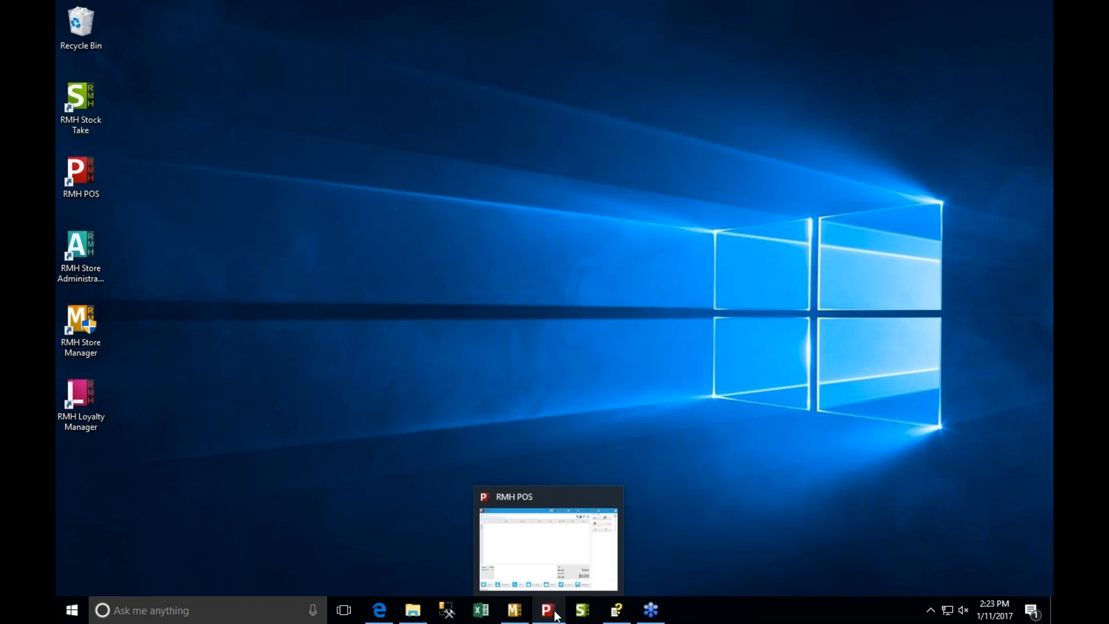
- Switch to Store Manager and examine the Account Receivable options in the Customer setup, collapsing the Hardware and Customer groups
left_click(514, 612)
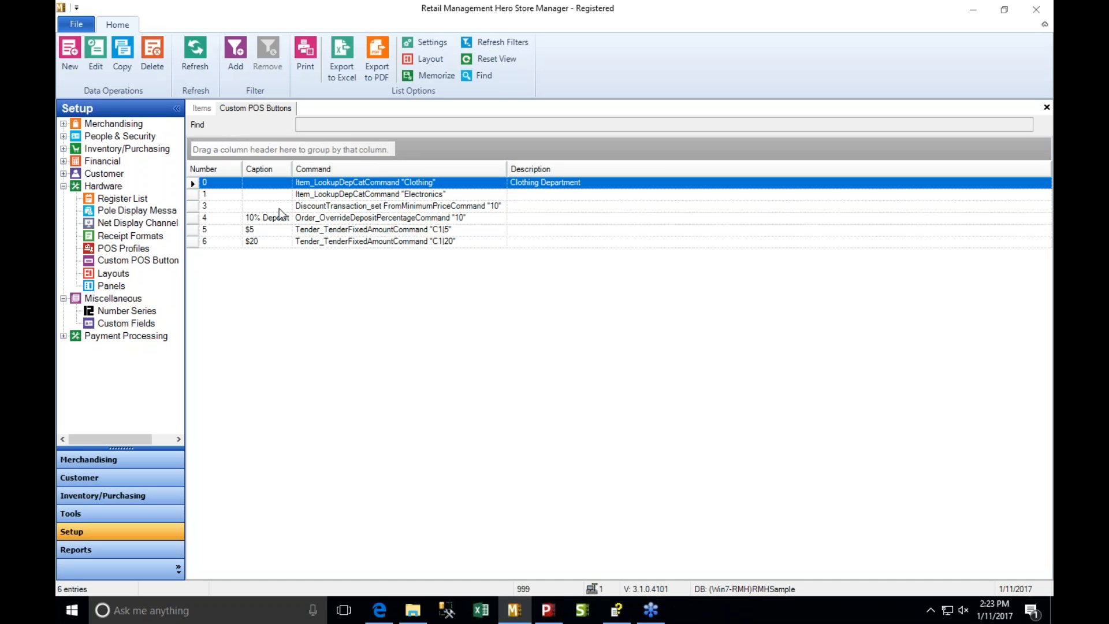
left_click(63, 186)
left_click(63, 174)
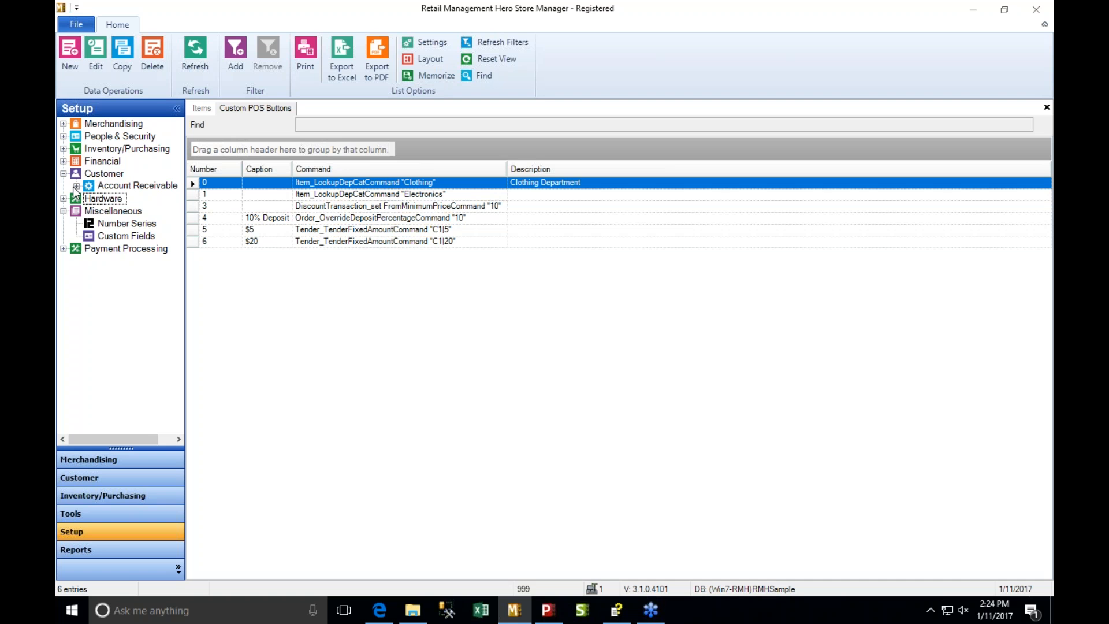
left_click(76, 186)
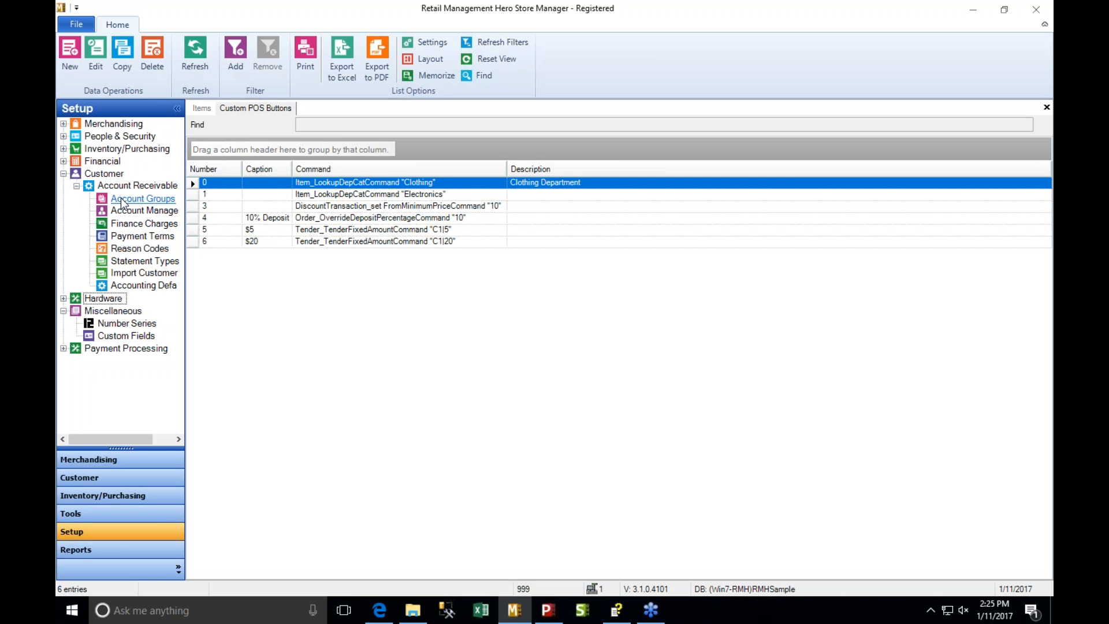
left_click(64, 173)
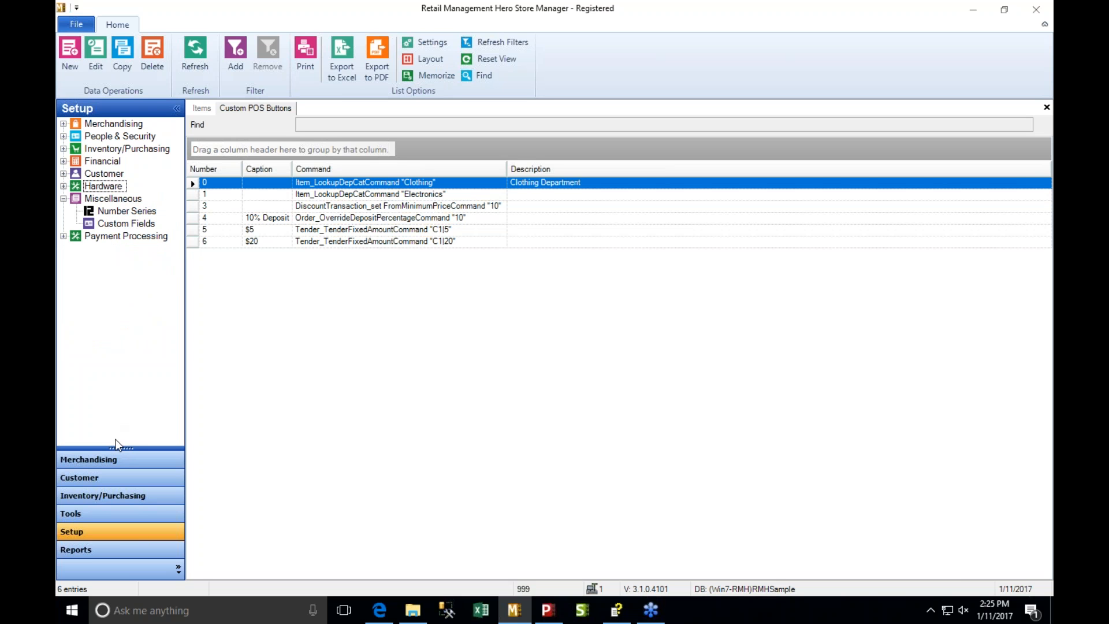
- Display the Inventory/Purchasing section and widen its navigation pane so the full entry names fit
left_click(110, 495)
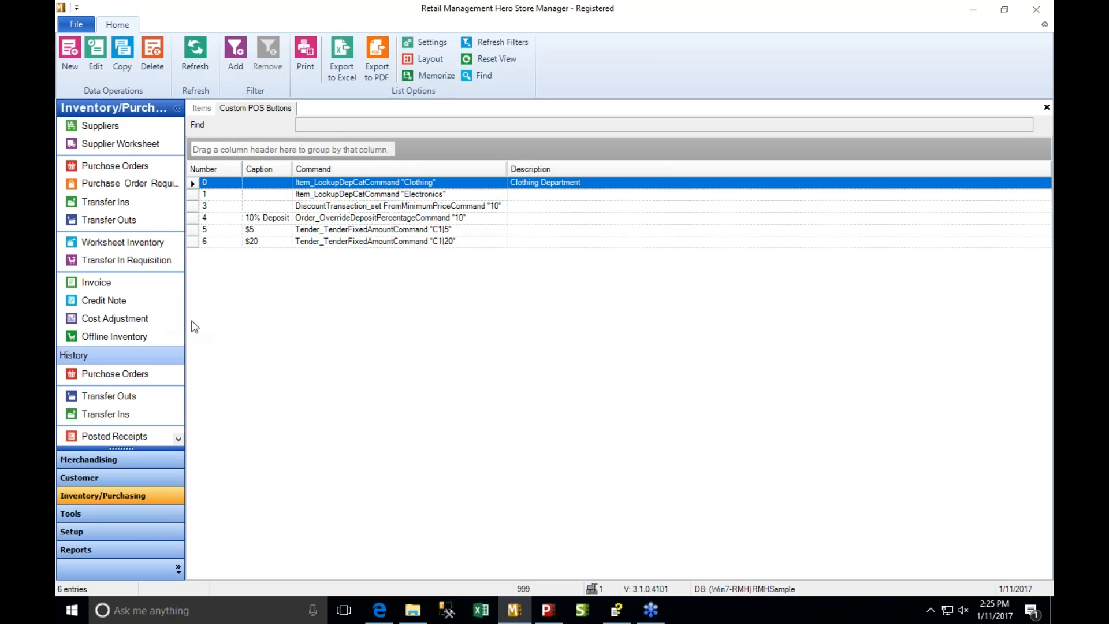
left_click(176, 109)
left_click(69, 162)
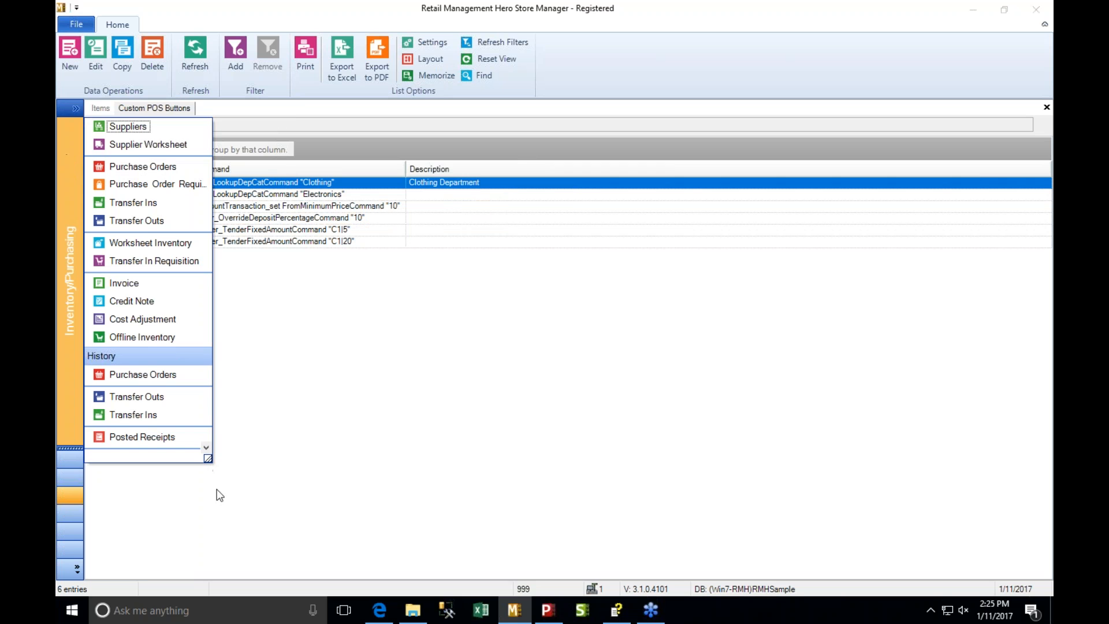
left_click_drag(214, 463, 302, 468)
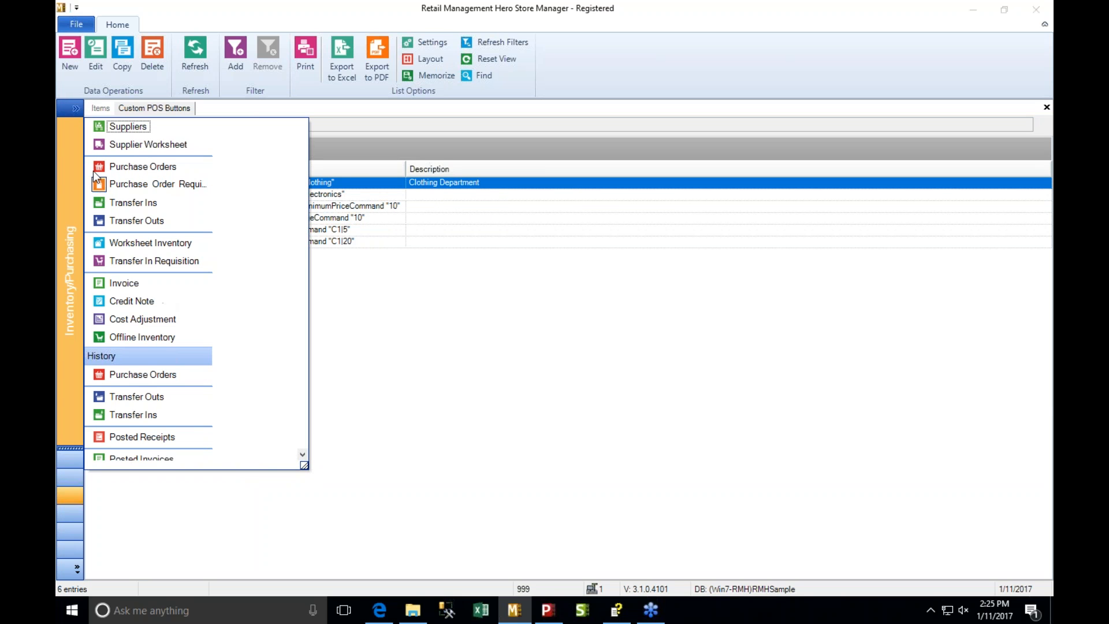
left_click(65, 141)
left_click(73, 110)
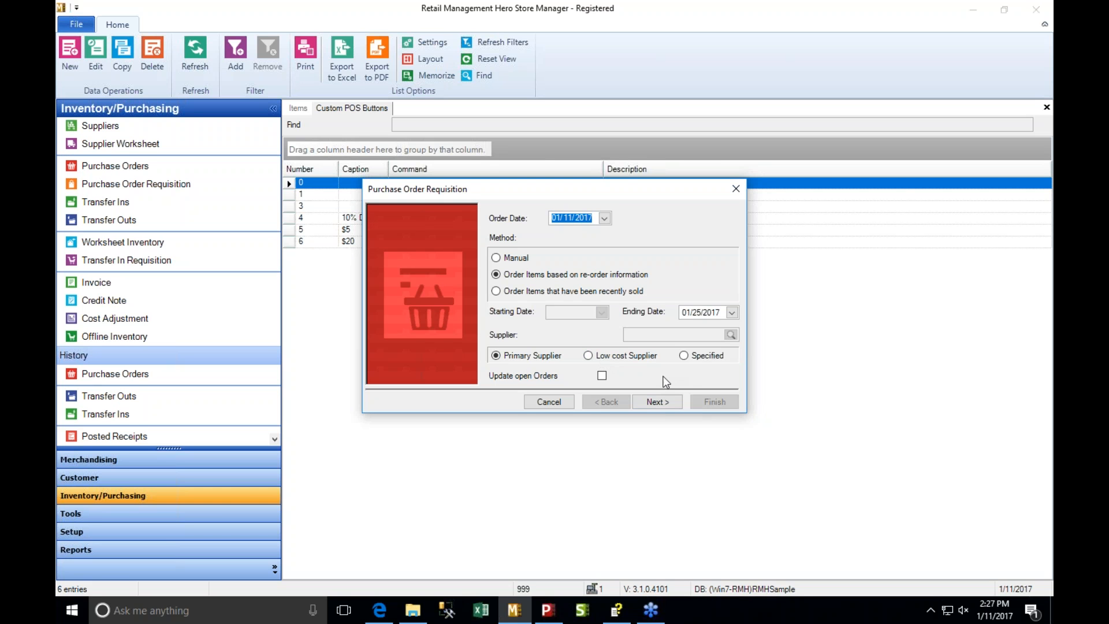
- Dismiss the Purchase Order Requisition wizard and examine the header and items of the open supplier invoice
left_click(736, 189)
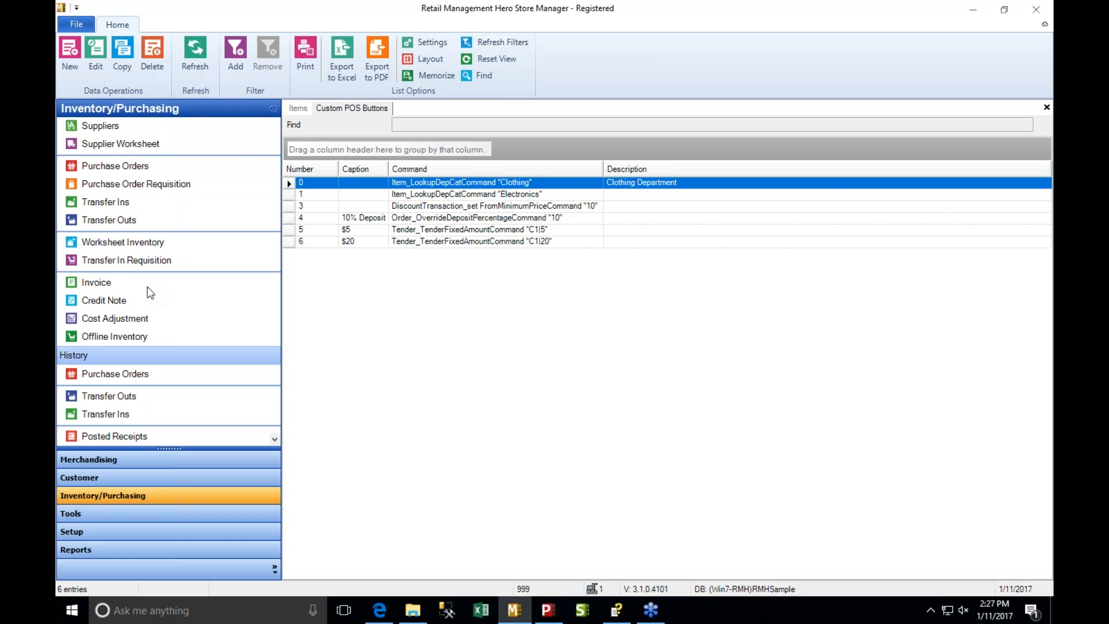
left_click(107, 285)
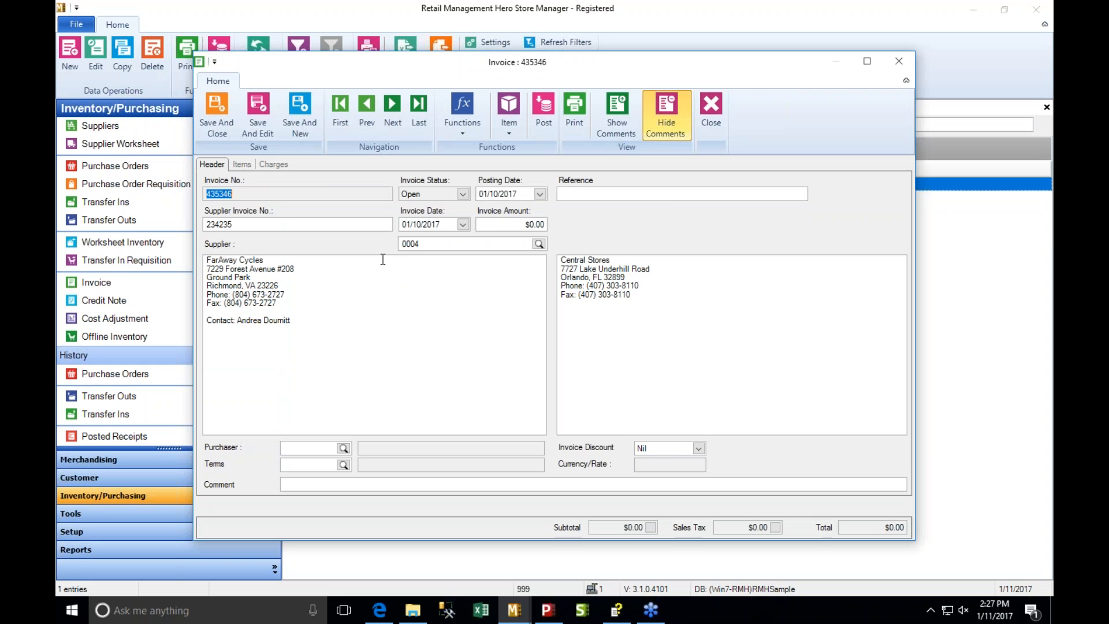
left_click(241, 164)
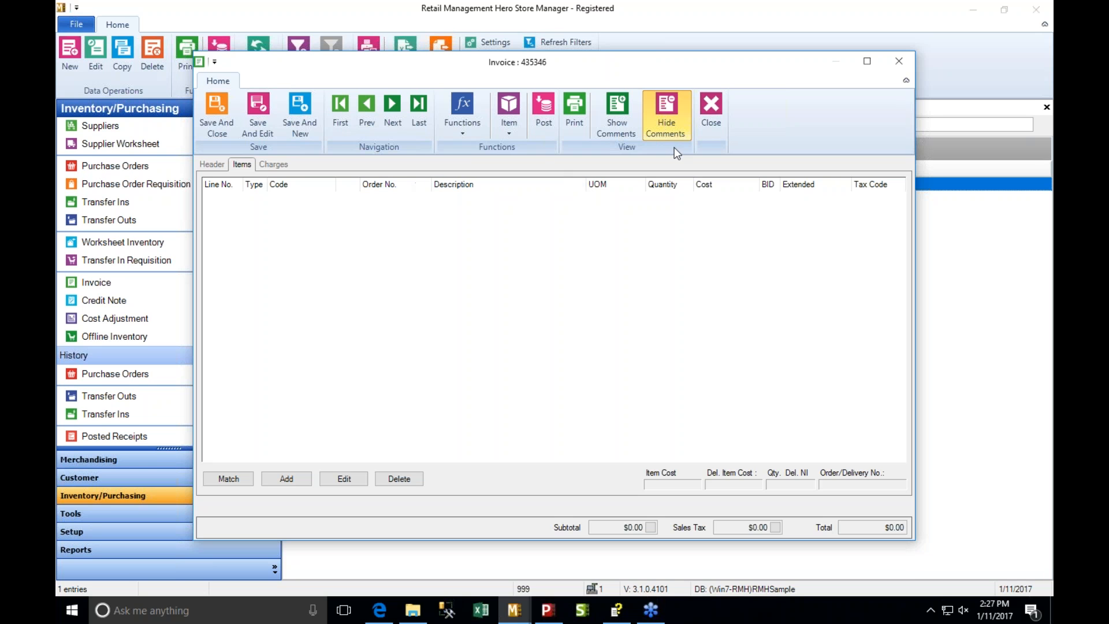
left_click(710, 104)
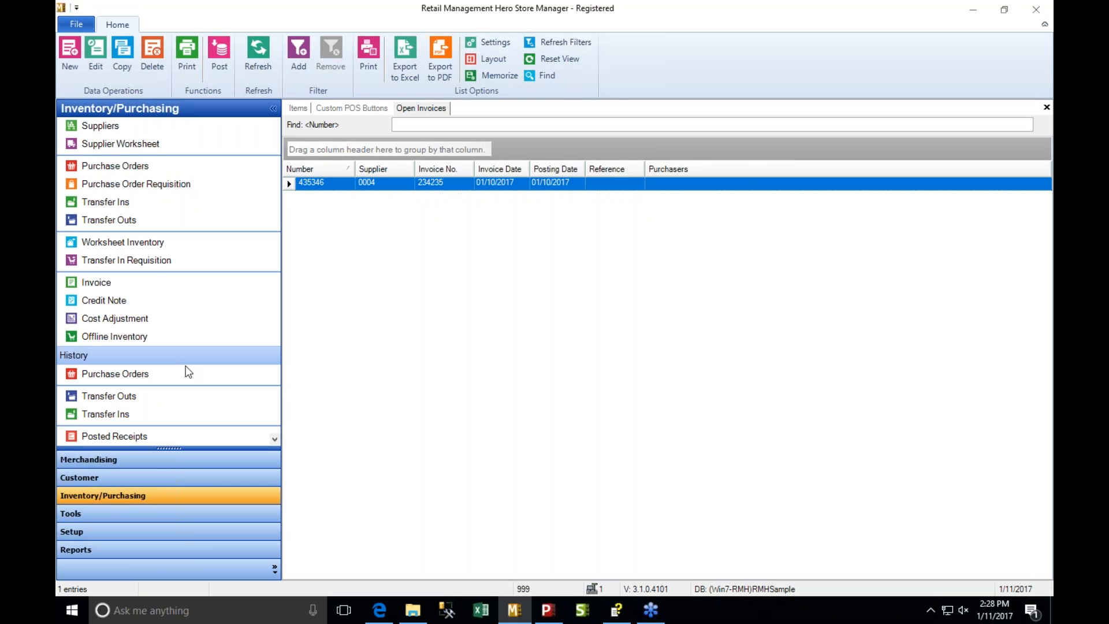
- Examine the tasks offered by the Cost Adjustment Wizard and close it without running an adjustment
left_click(136, 318)
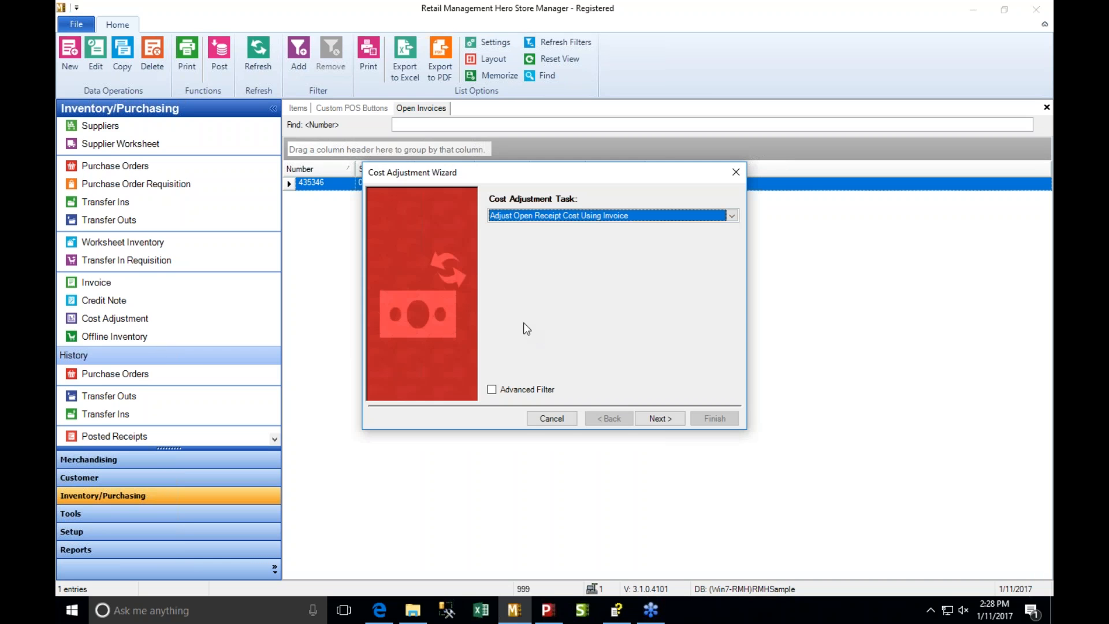
left_click(641, 220)
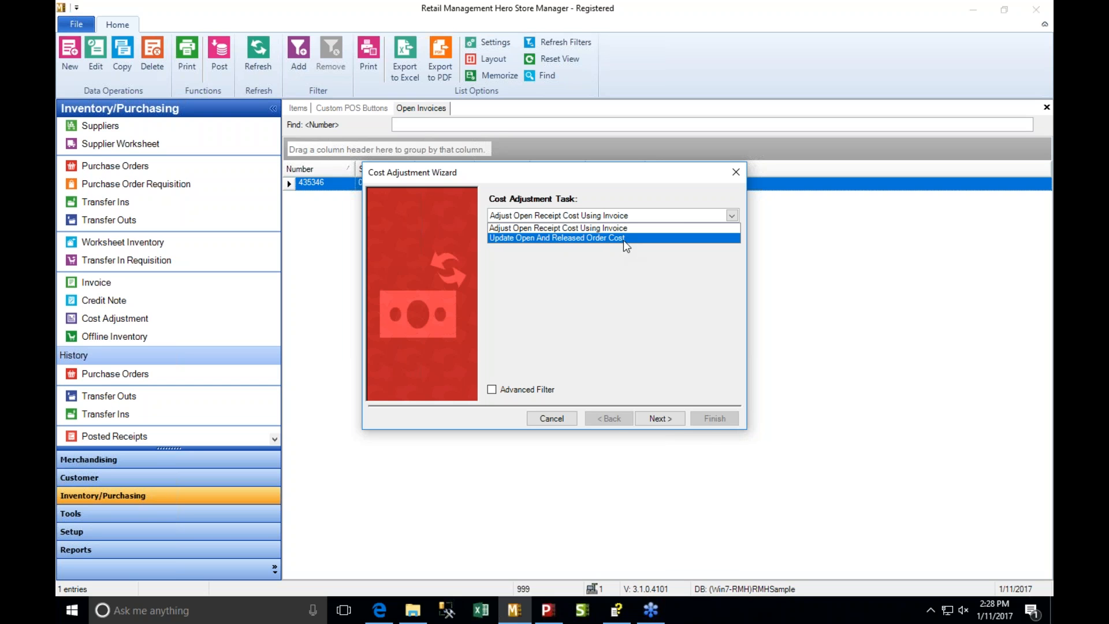
left_click(546, 420)
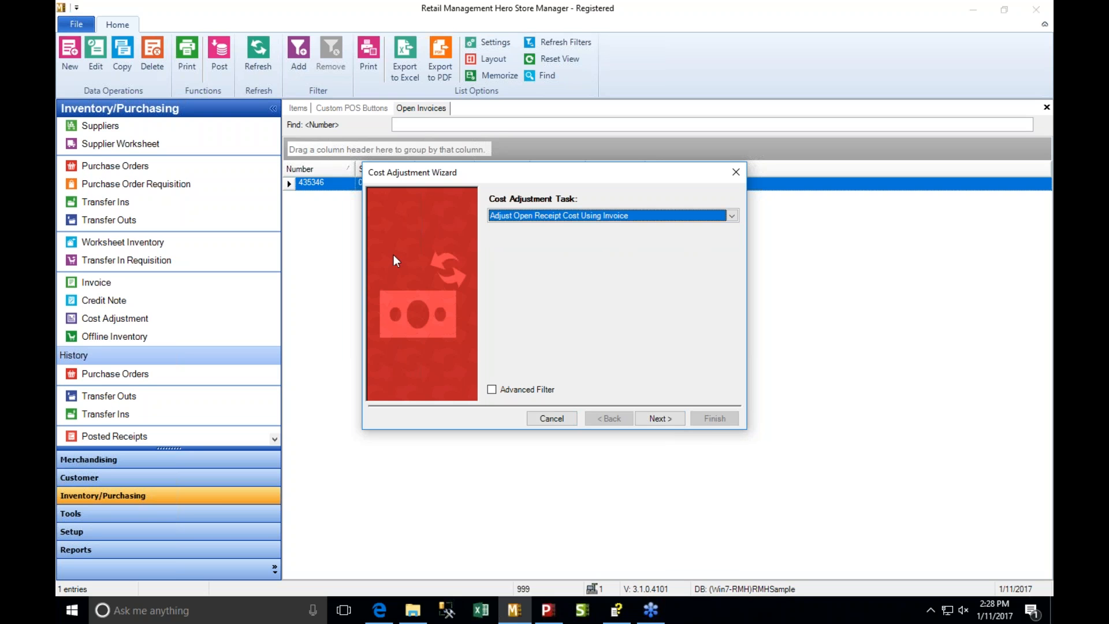
left_click(735, 173)
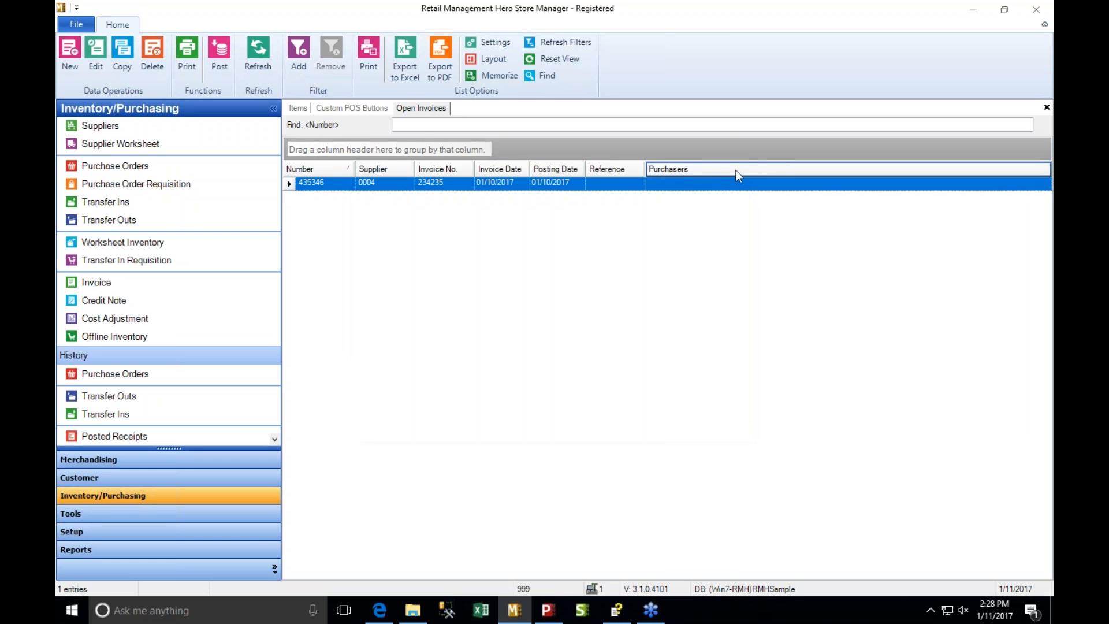
- Display the POS User Roles list from the People & Security group of the Setup section
left_click(167, 482)
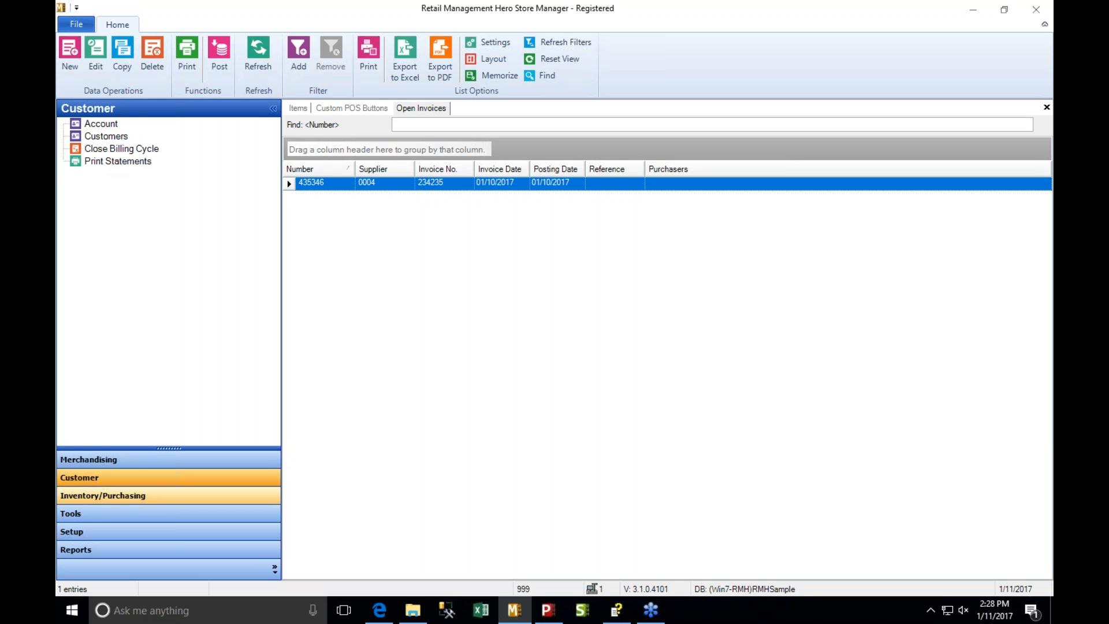
left_click(90, 530)
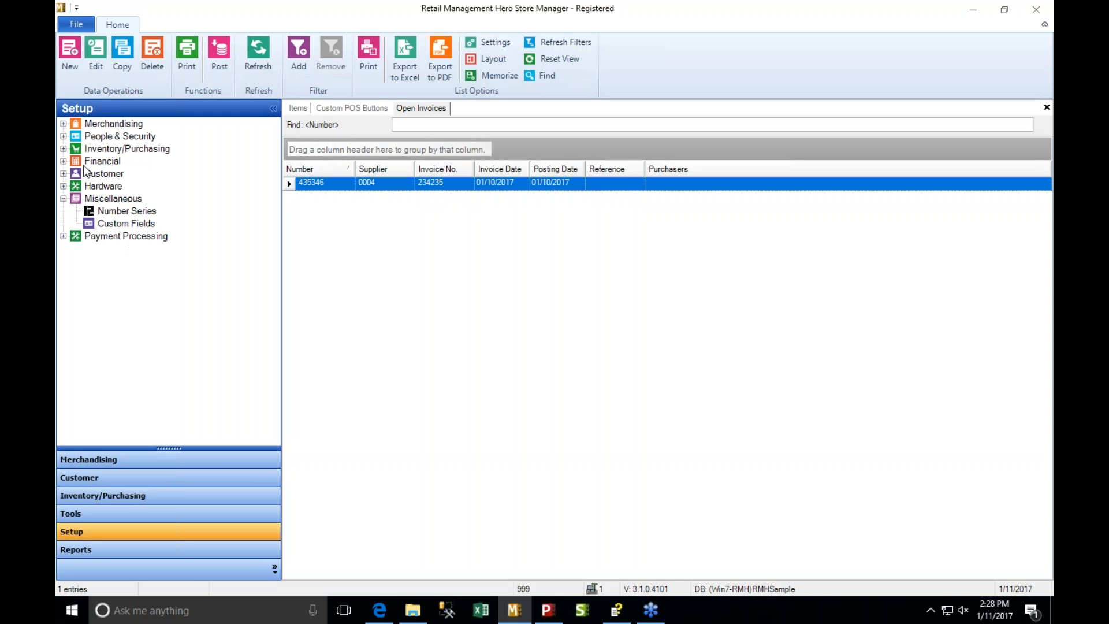
left_click(64, 136)
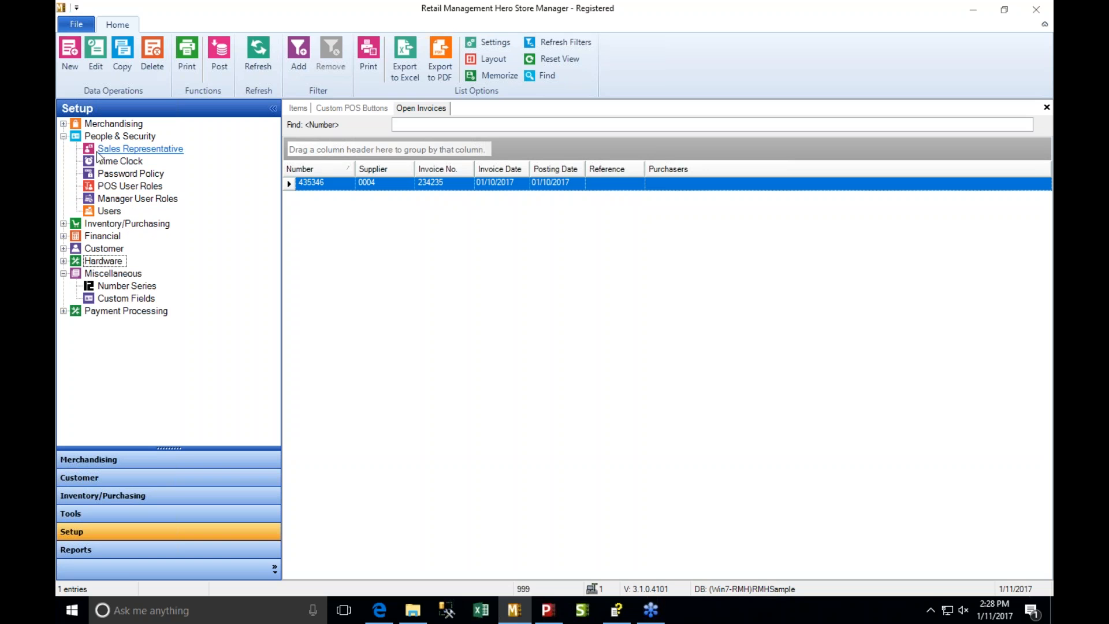
left_click(129, 187)
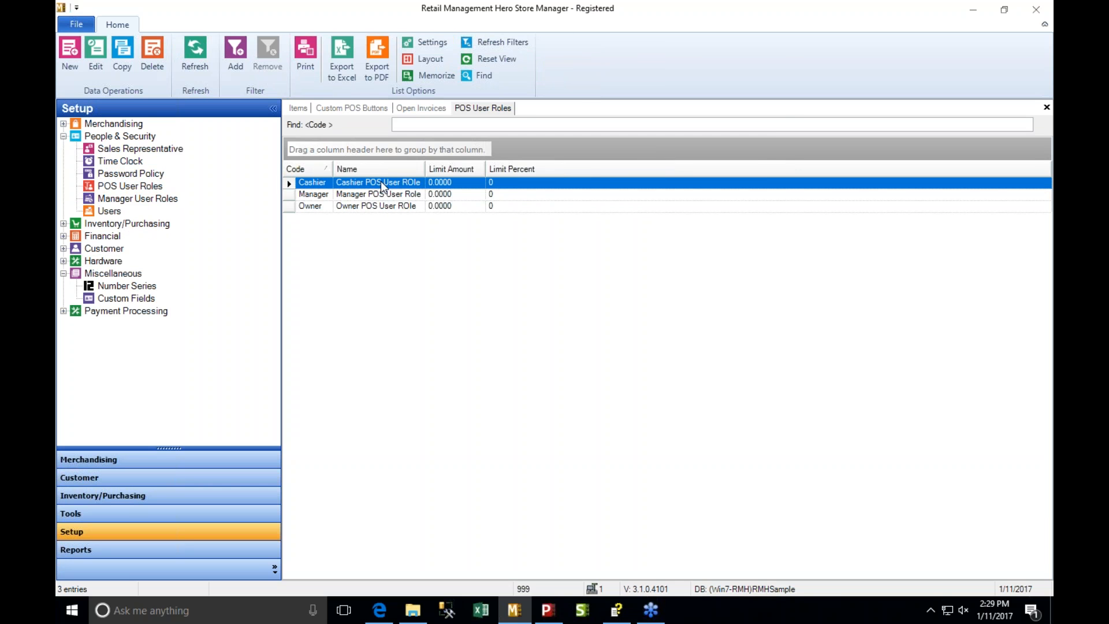
- Examine the cashier rights and over/short limits of the Cashier POS role, close it unchanged, and highlight the Manager and Owner roles
double_click(380, 181)
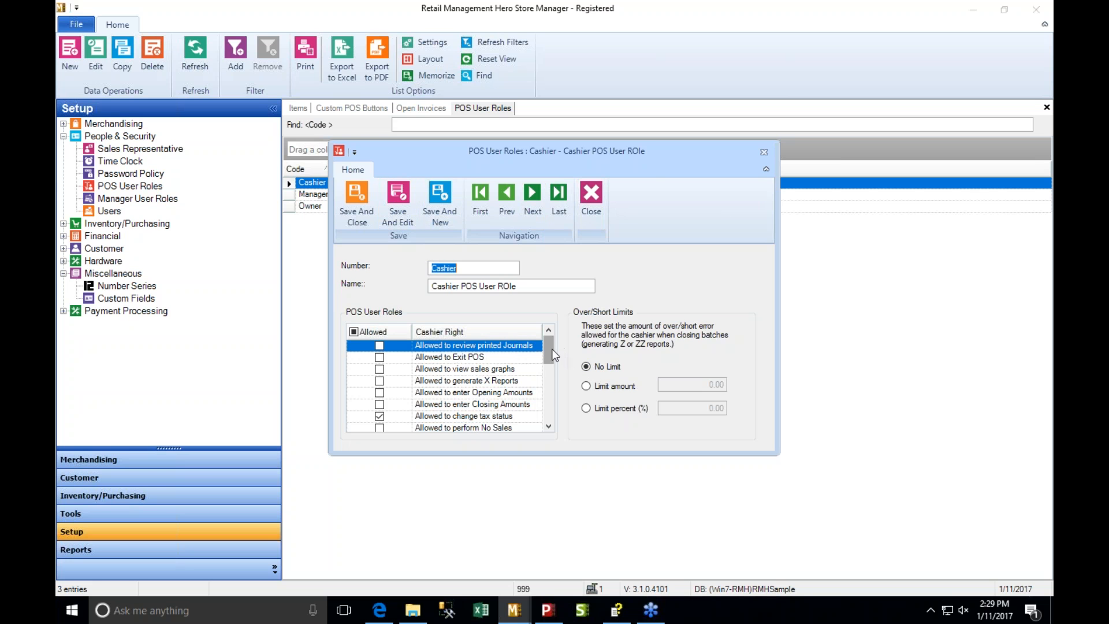
left_click_drag(549, 348, 559, 401)
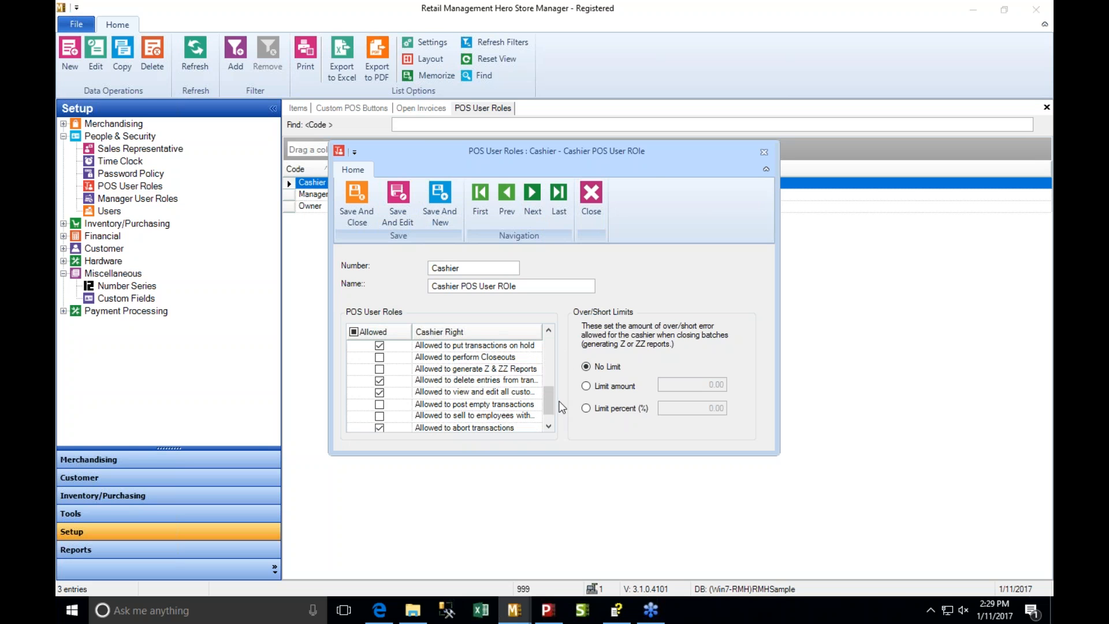
left_click(586, 200)
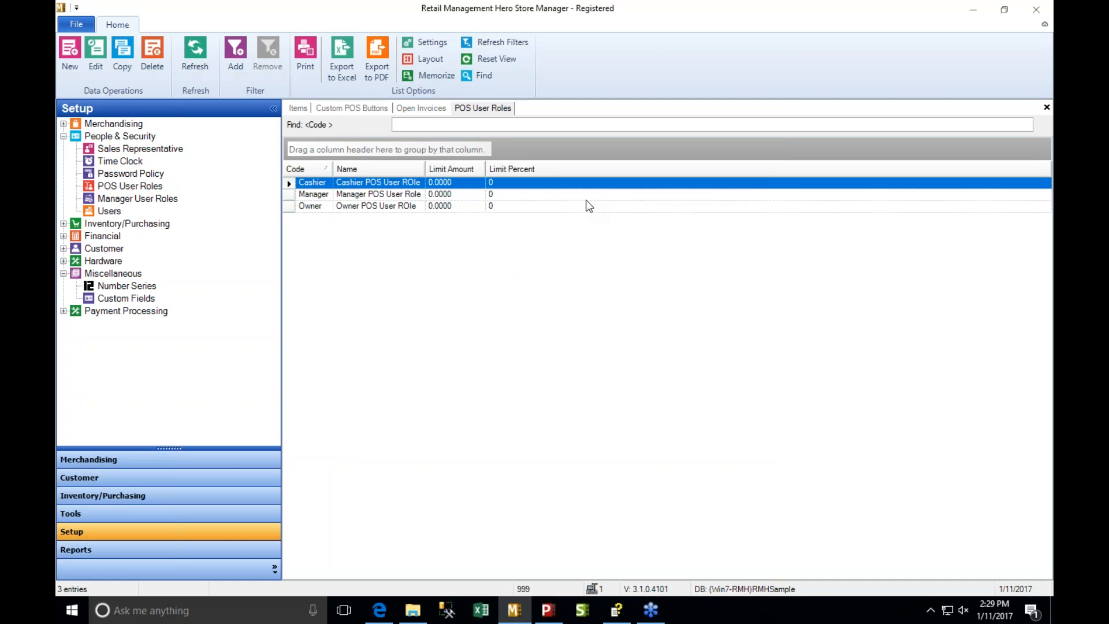
left_click(327, 194)
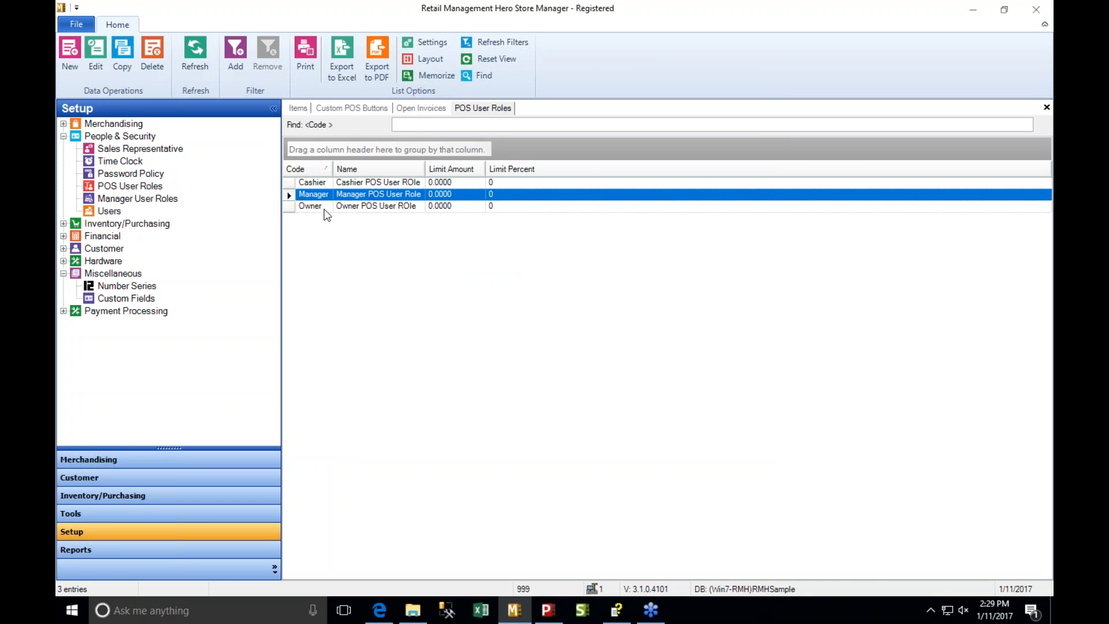
left_click(324, 208)
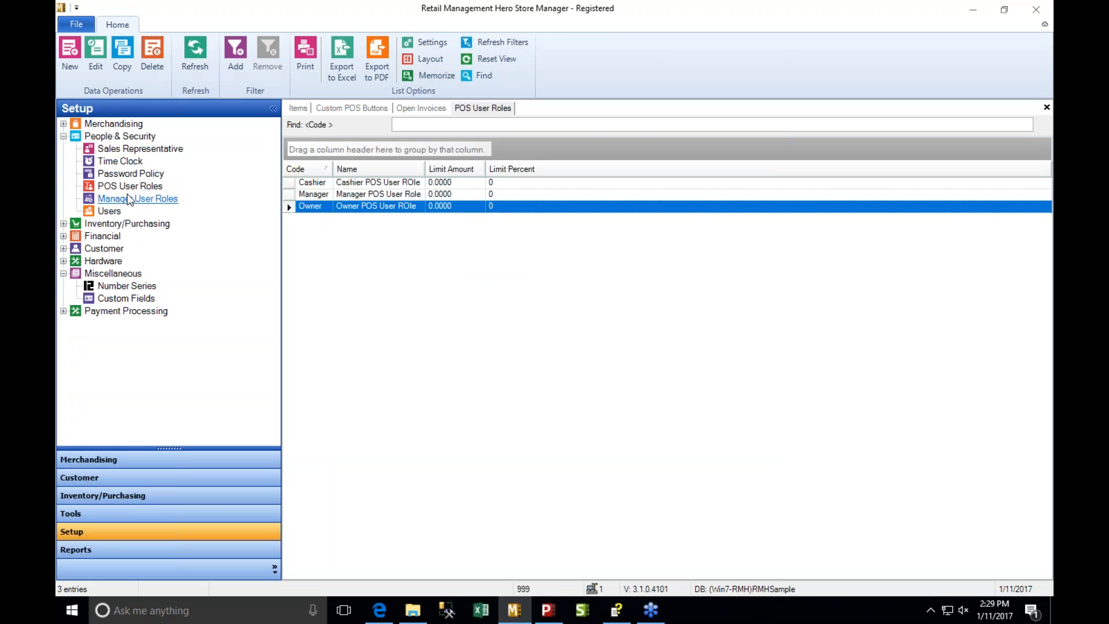
- Display the Users list and examine the record of the user with the Cashier roles and that of user 999, closing both unchanged
left_click(116, 212)
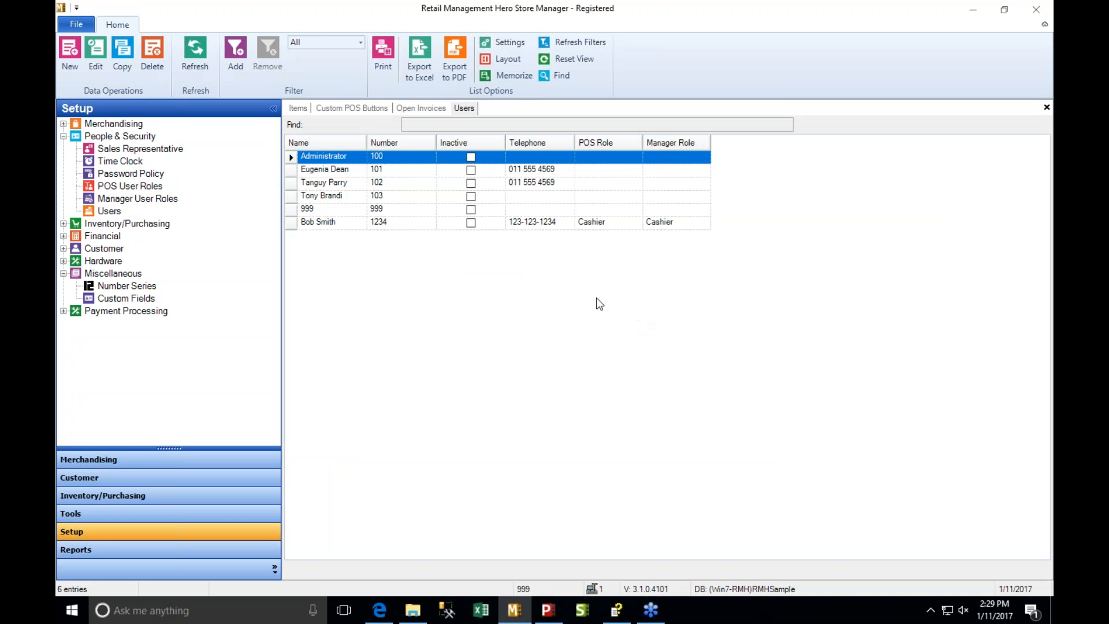
left_click(360, 223)
double_click(360, 221)
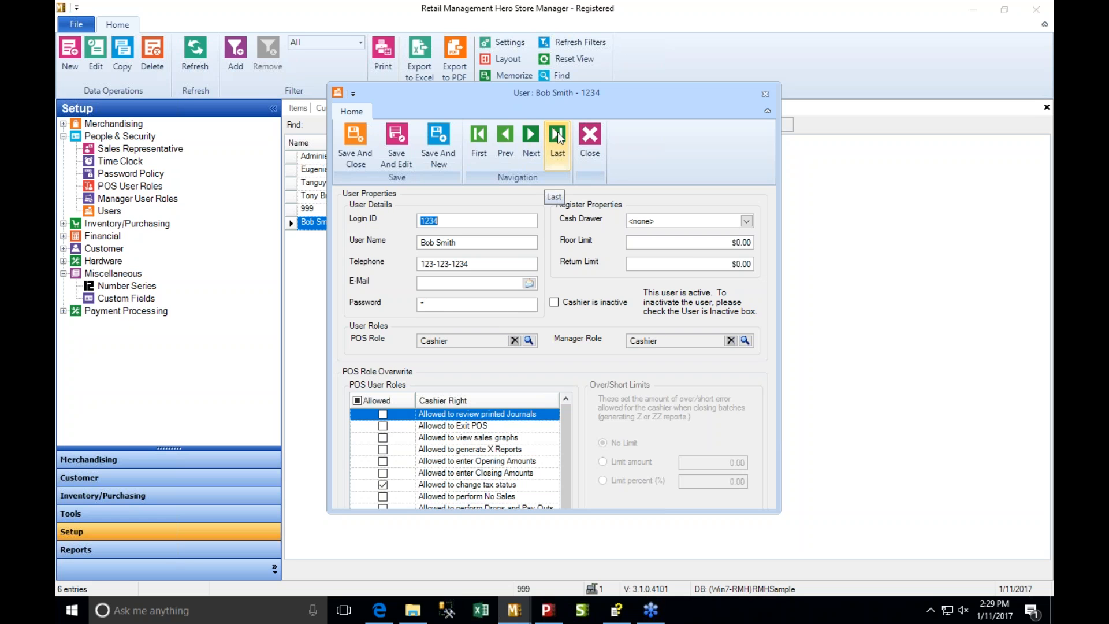
left_click(593, 143)
double_click(329, 210)
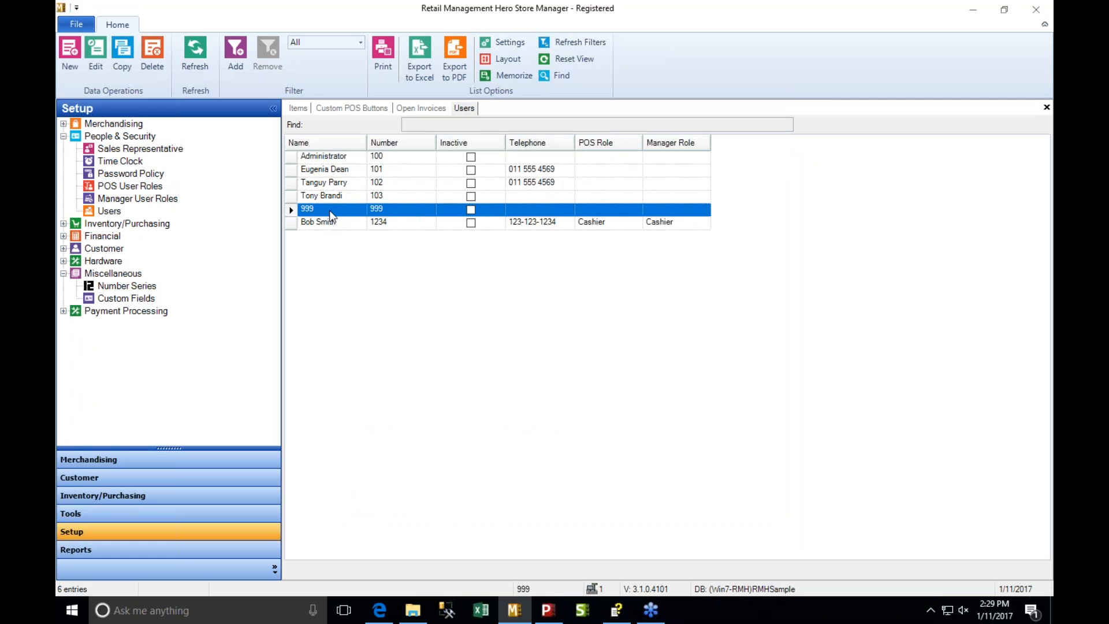
left_click(766, 94)
- Assign the Owner POS role to the Administrator user
double_click(393, 155)
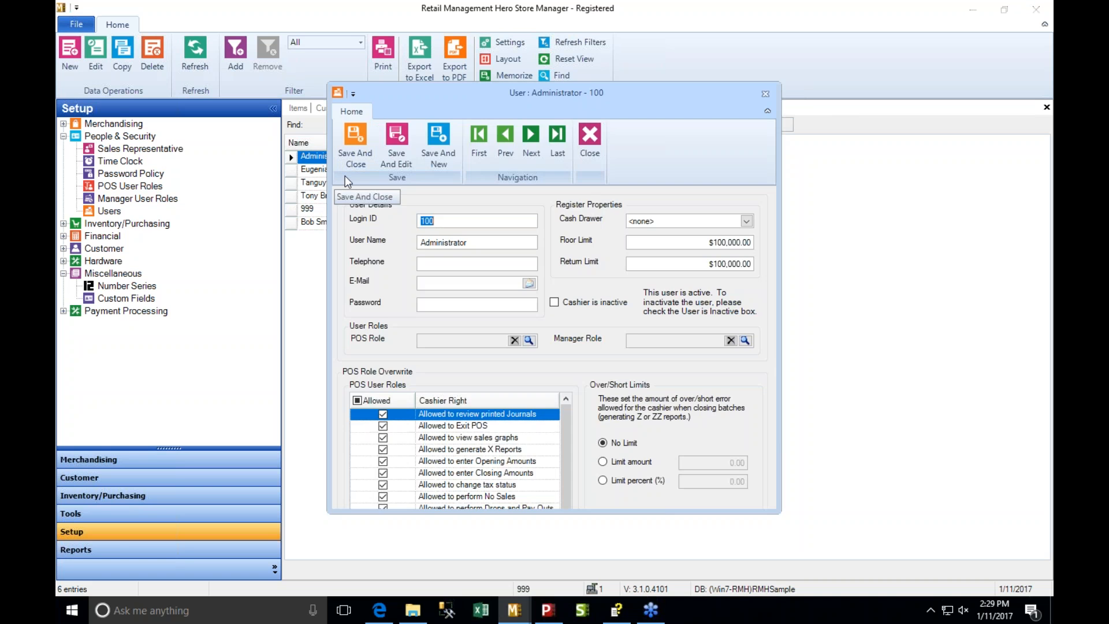
left_click(529, 341)
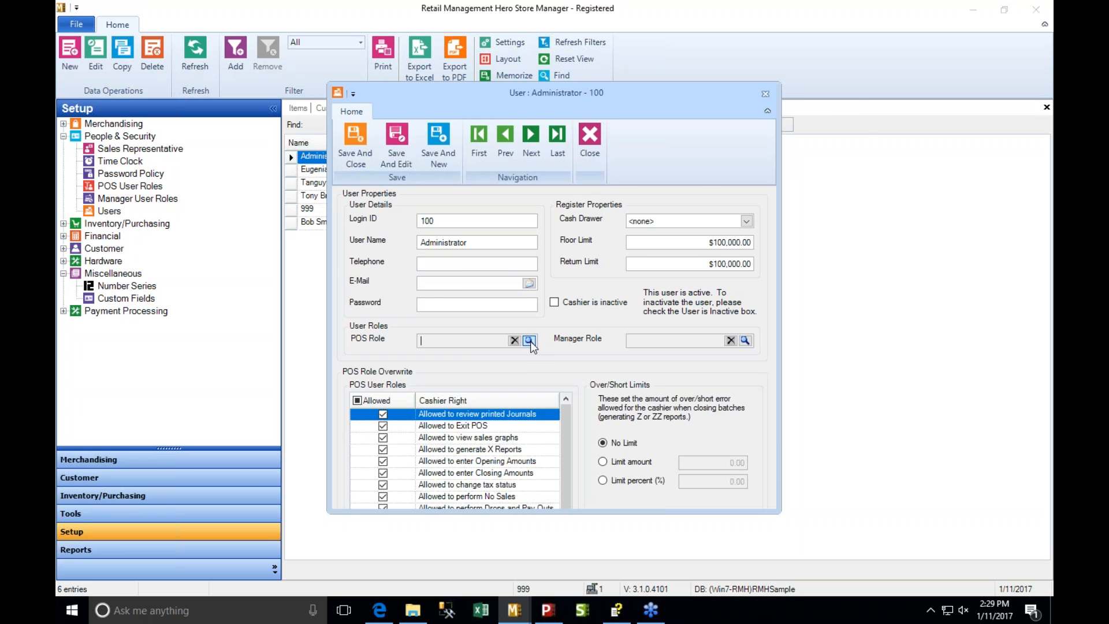
left_click(303, 310)
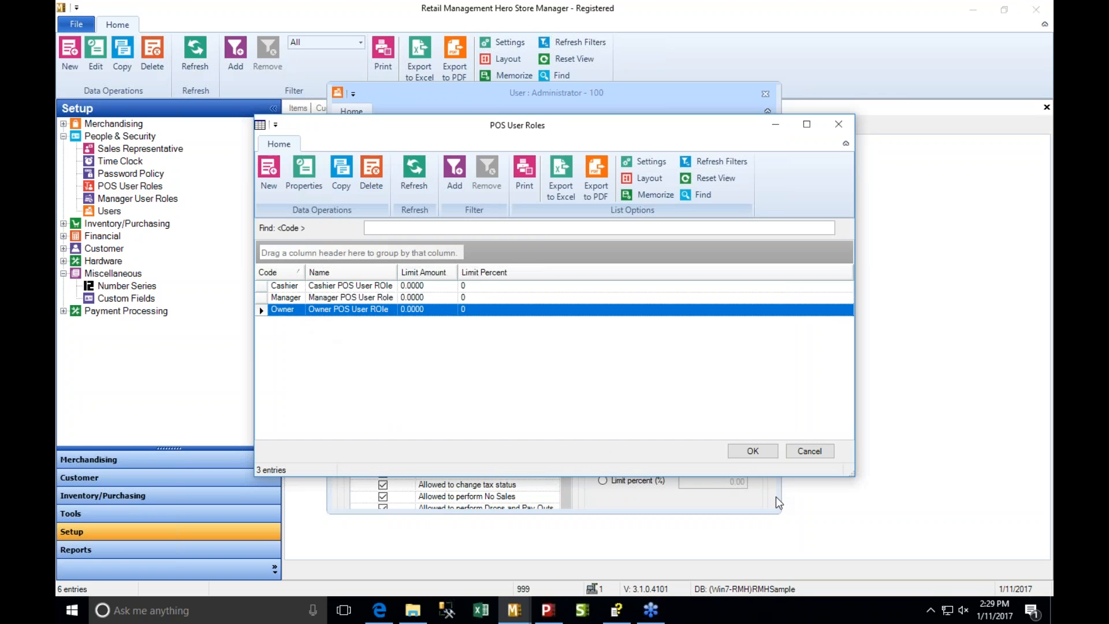
left_click(753, 451)
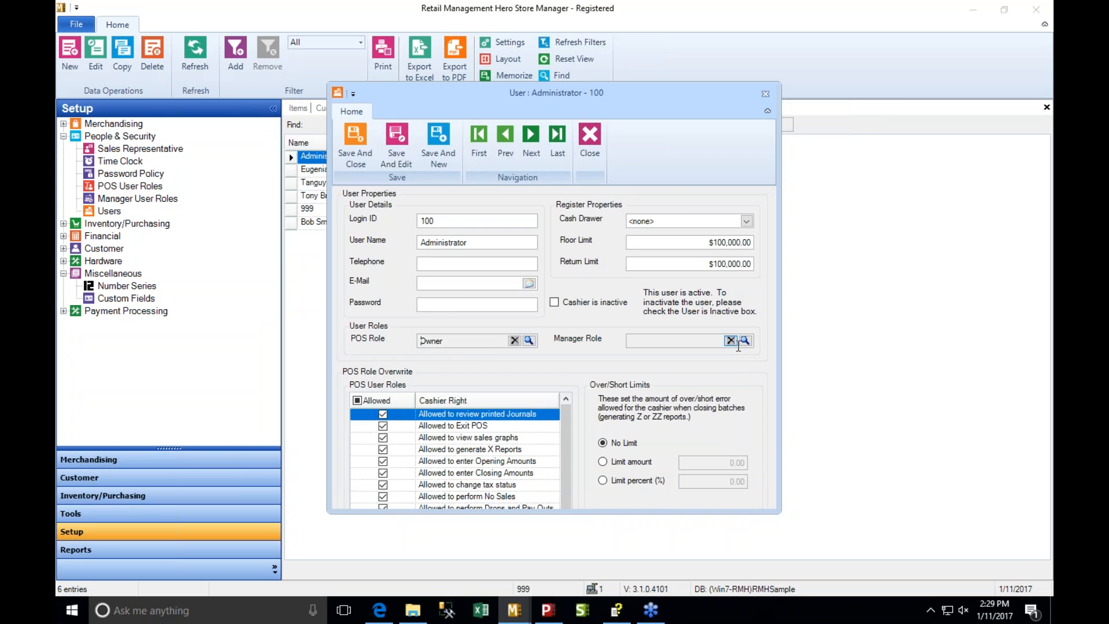
- Set the Administrator's manager role to <Full Access> and save and close the user record
left_click(745, 341)
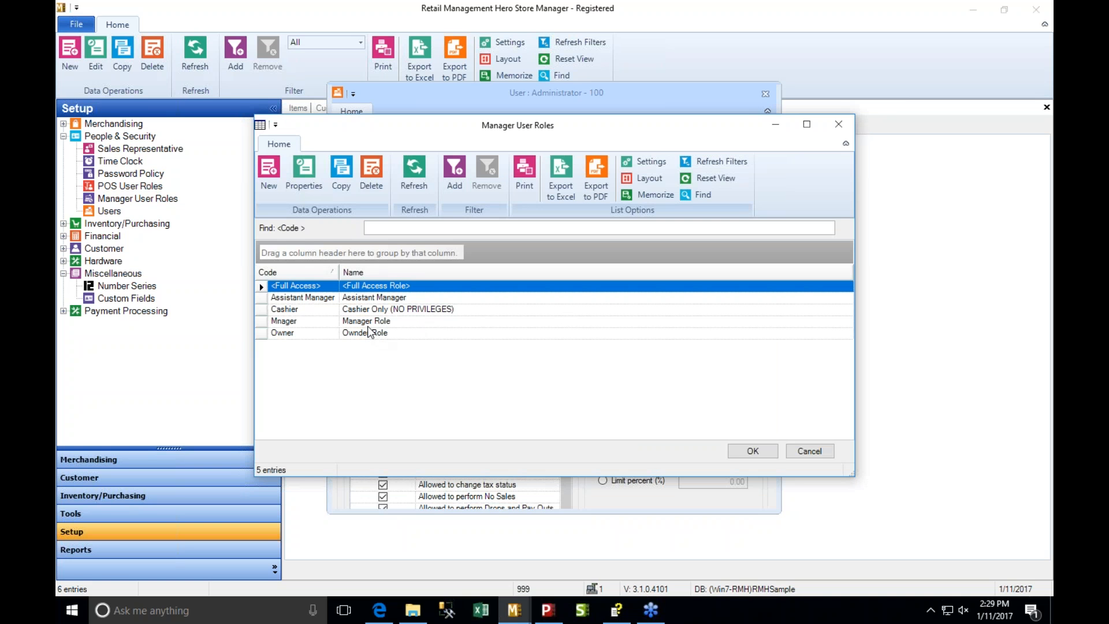
left_click(365, 334)
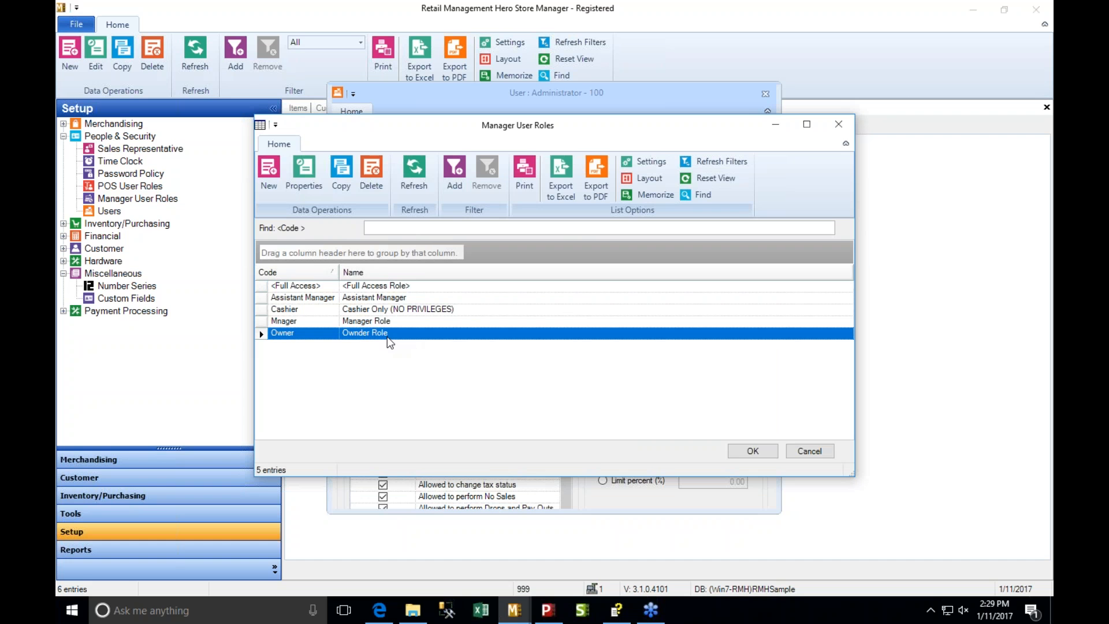
left_click(353, 286)
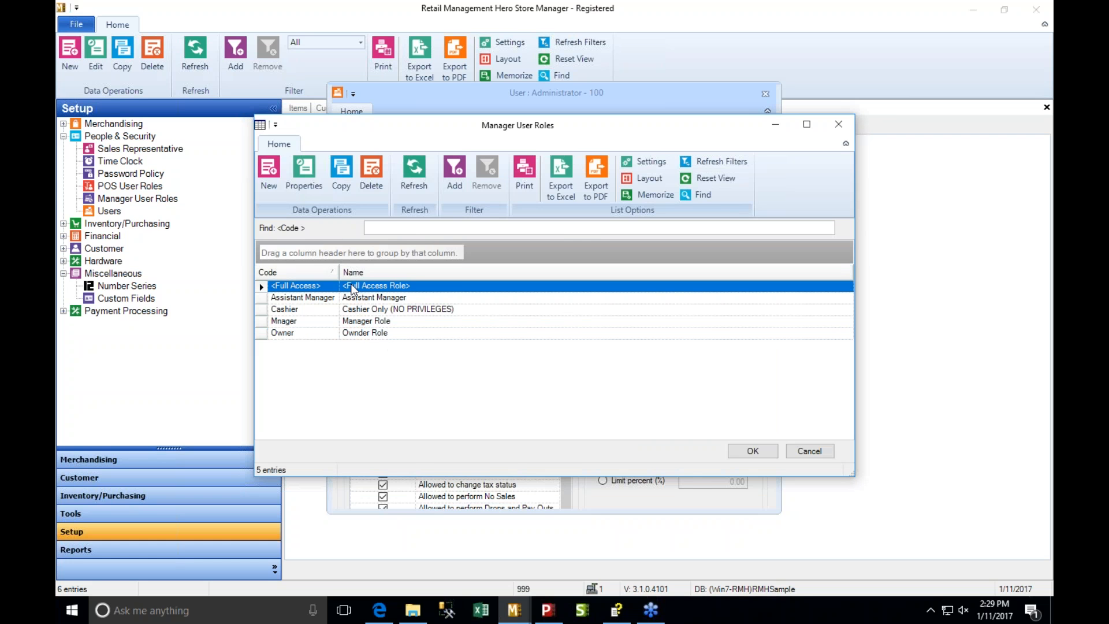
left_click(744, 456)
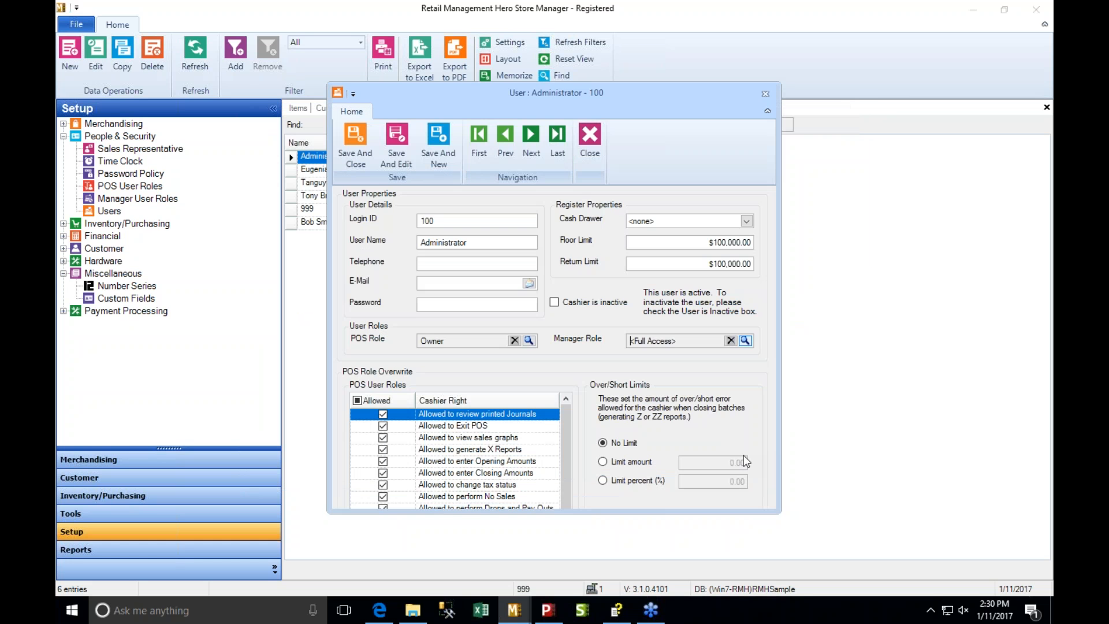
left_click(359, 155)
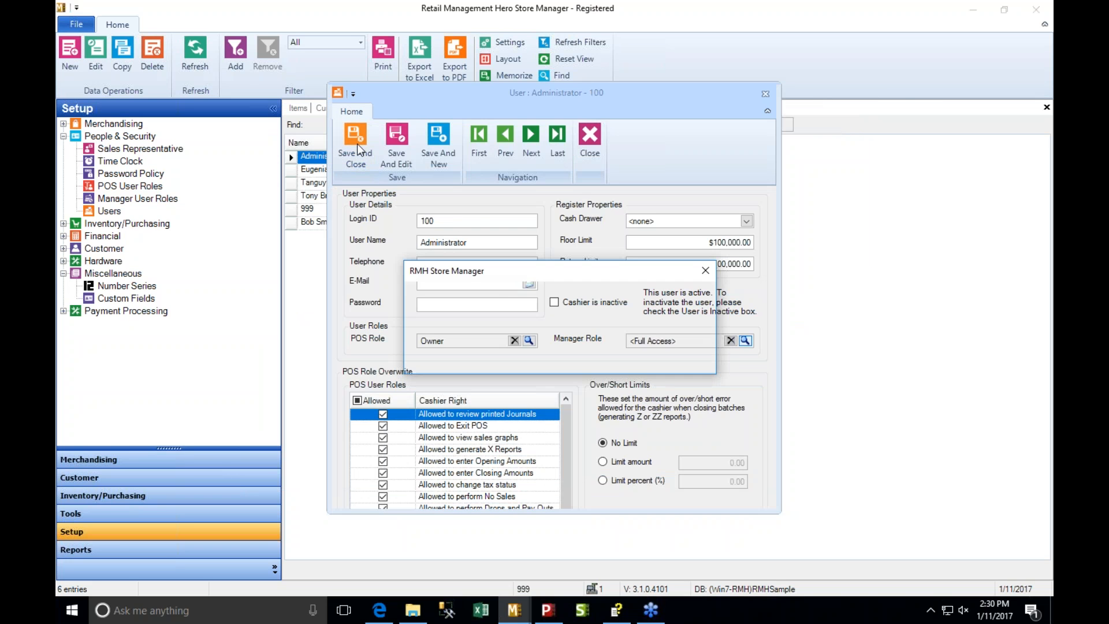
left_click(688, 366)
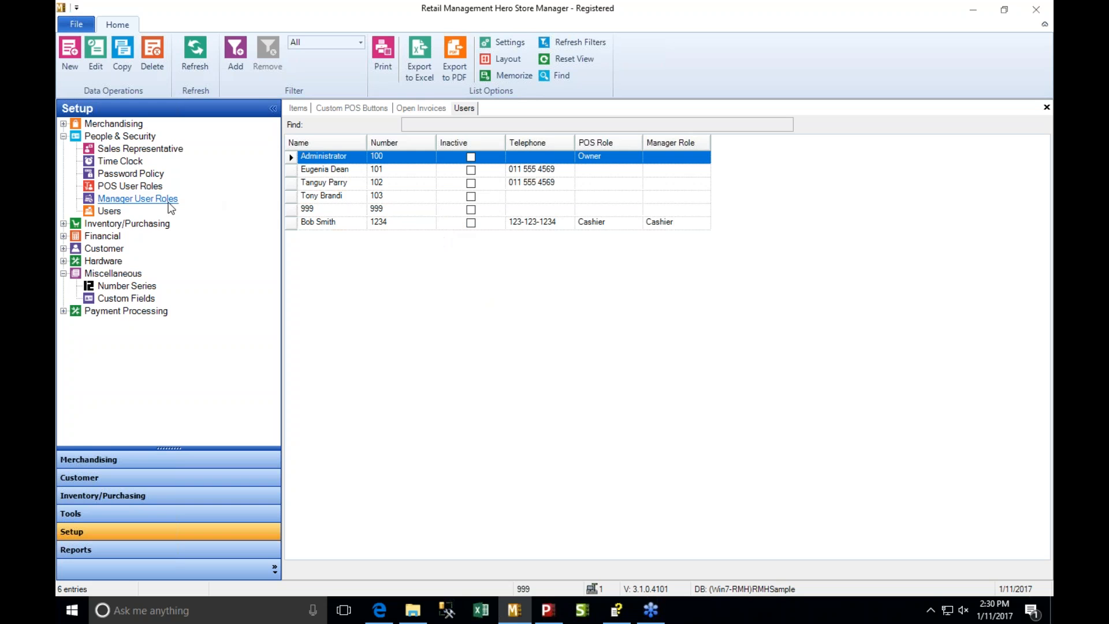
- Display the Manager User Roles list and open the Manager Role to view its privileges
left_click(139, 200)
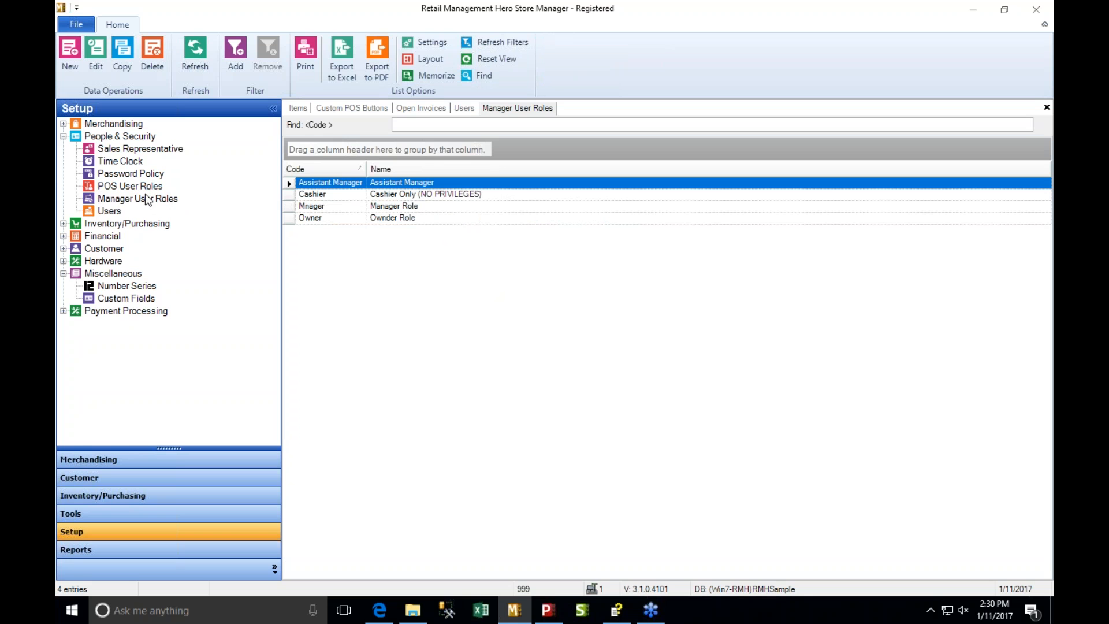
left_click(147, 198)
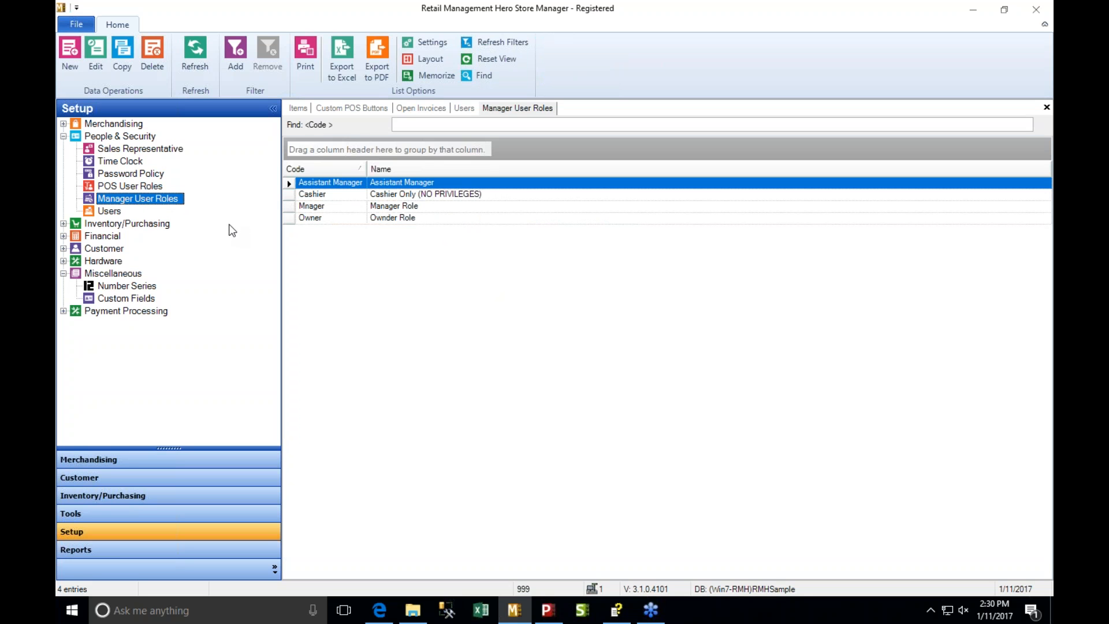
double_click(335, 206)
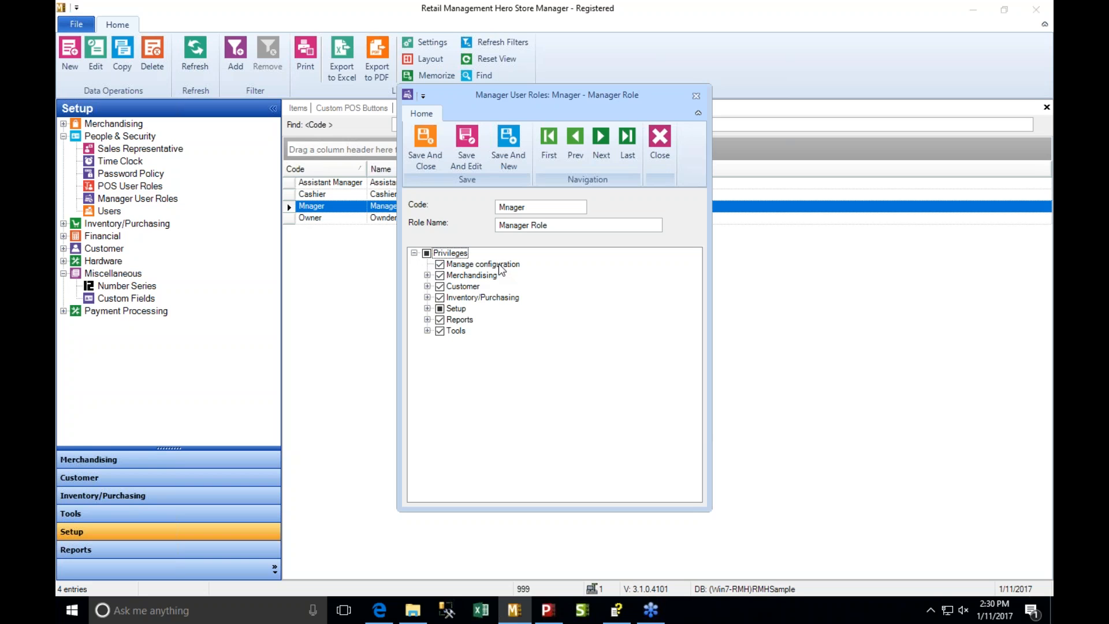
- Toggle the Manage configuration privilege off and on, and clear the Merchandising privileges Schedules, Advanced Item Wizard and Label Wizard
left_click(440, 266)
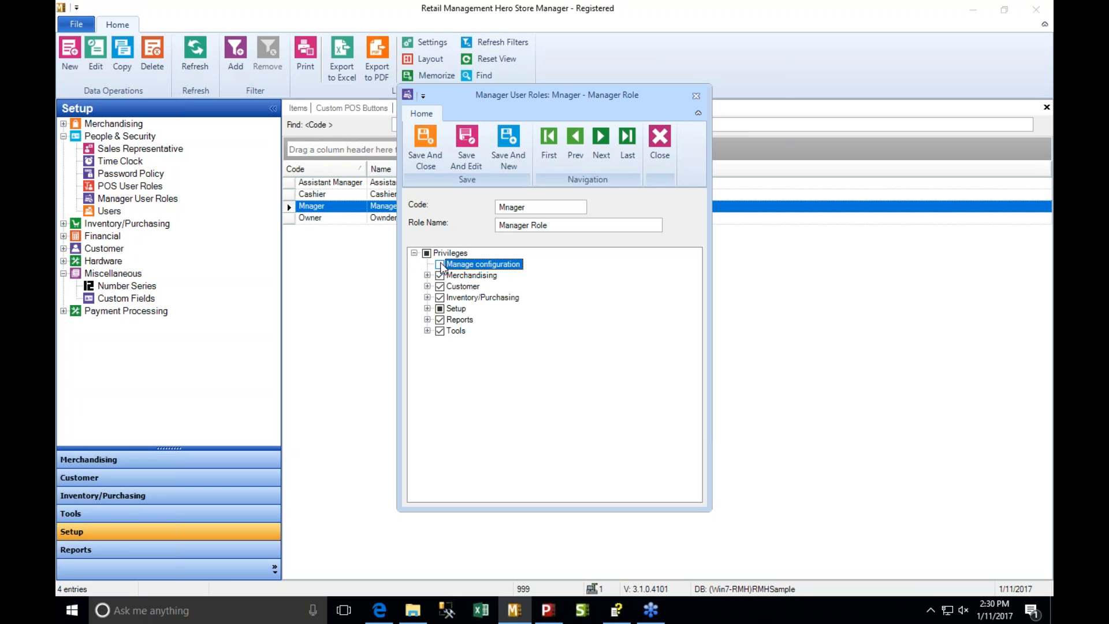
left_click(427, 275)
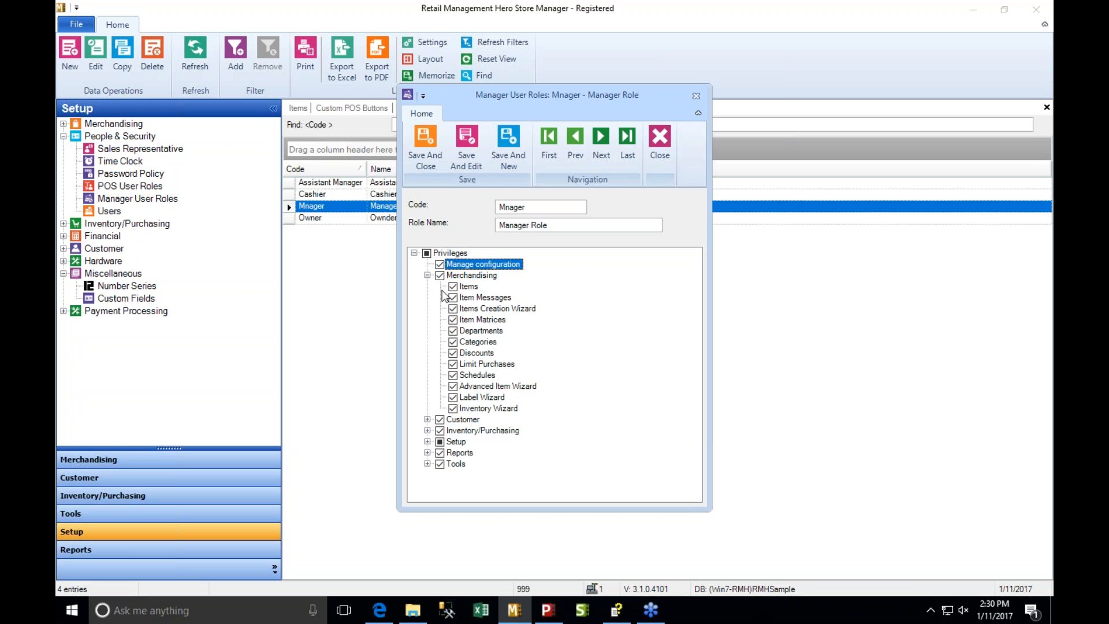
left_click(453, 375)
left_click(453, 387)
left_click(453, 398)
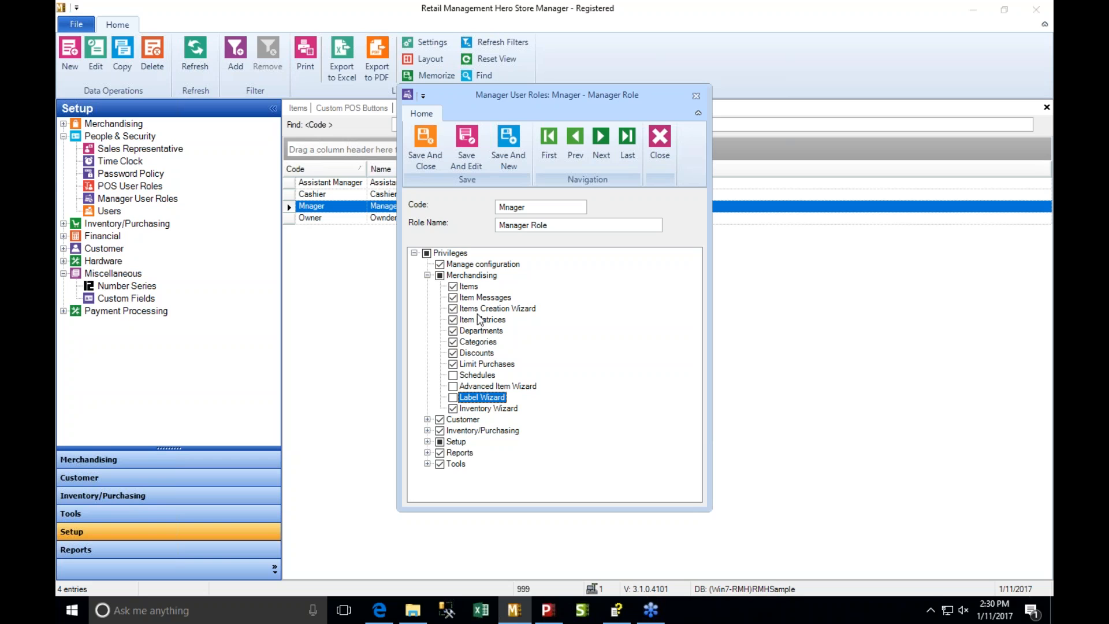
- Restore the Schedules, Advanced Item Wizard and Label Wizard privileges and close the Manager Role without saving
left_click(454, 376)
left_click(453, 387)
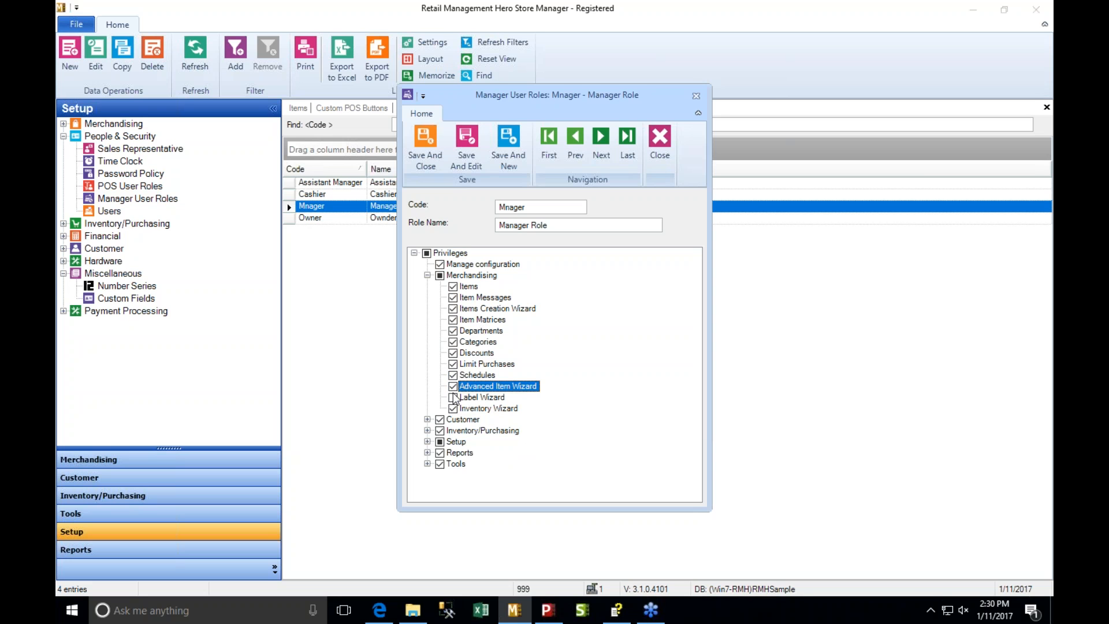
left_click(453, 397)
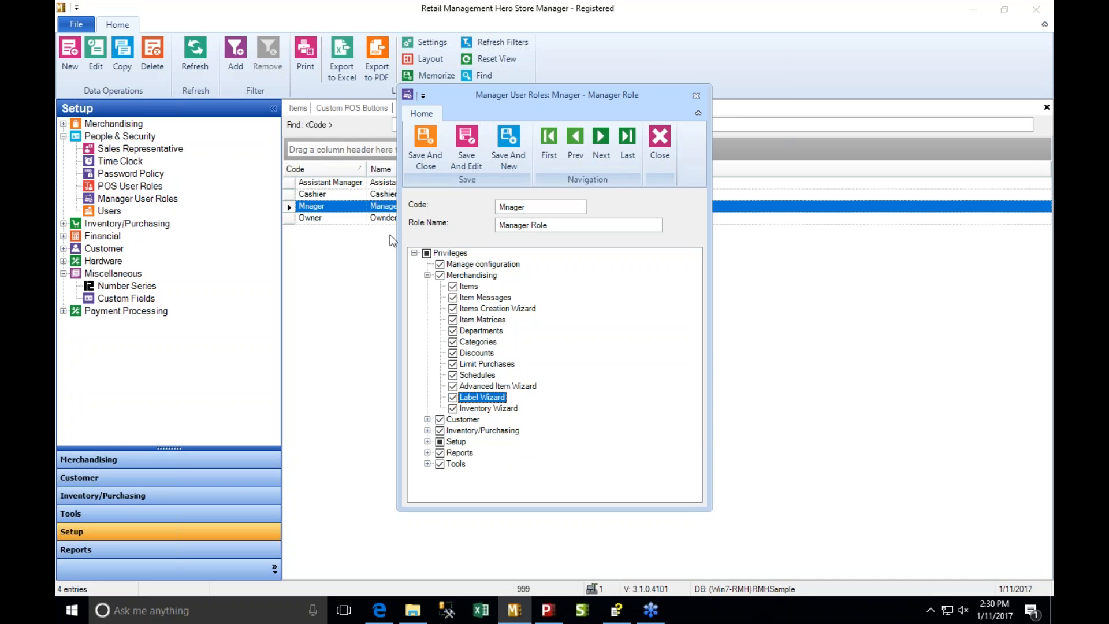
left_click(696, 95)
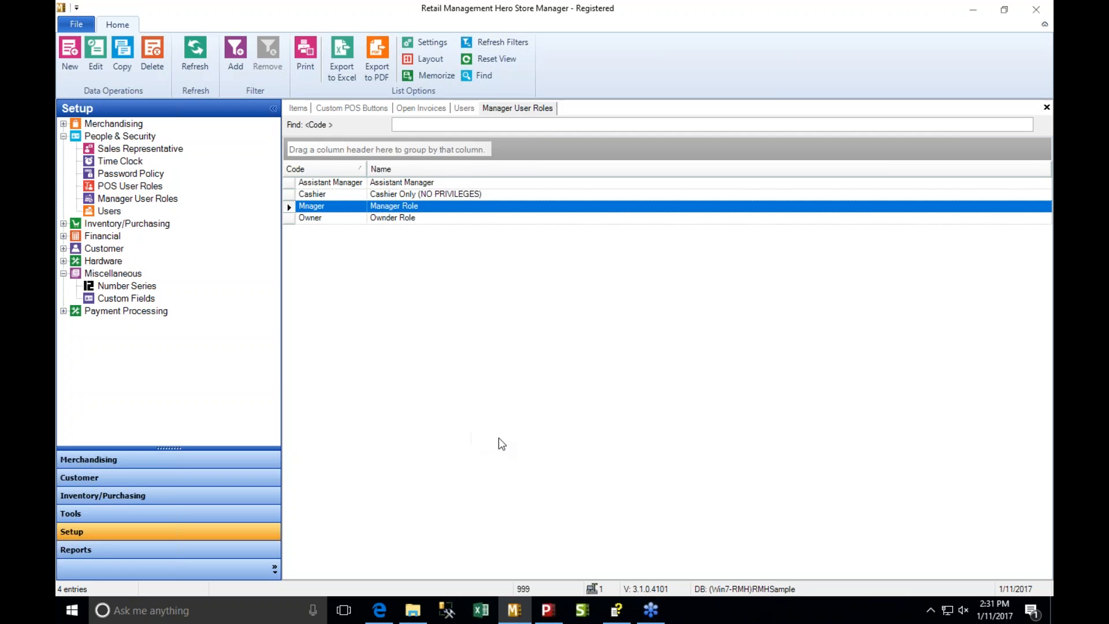
- Check the POS login screen, return to Store Manager and open the Default POS profile from the Hardware setup
left_click(547, 611)
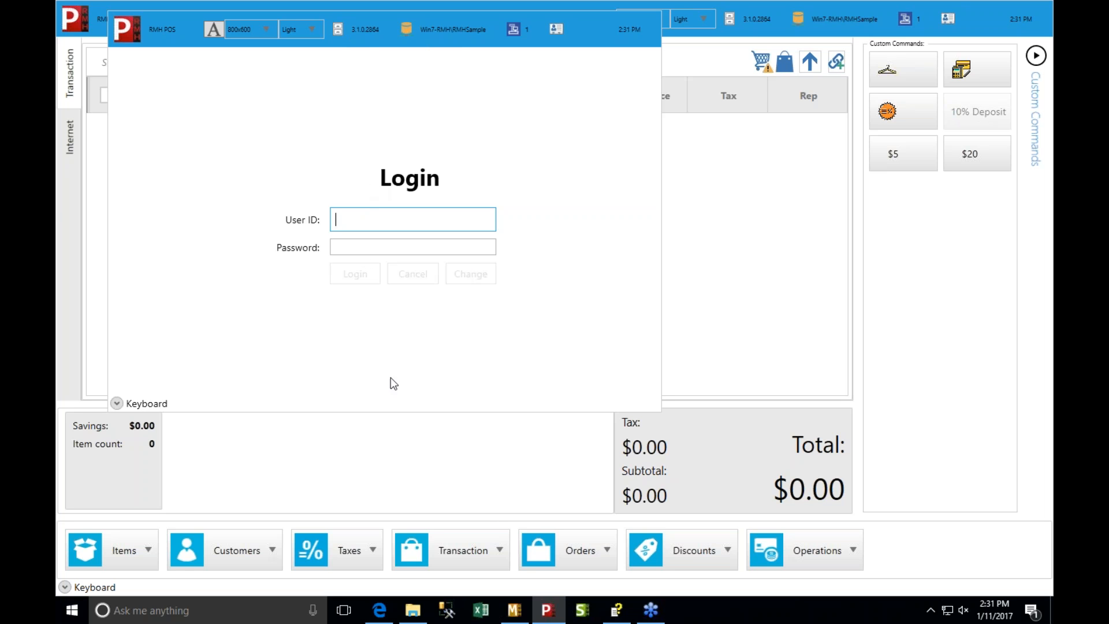
left_click(514, 609)
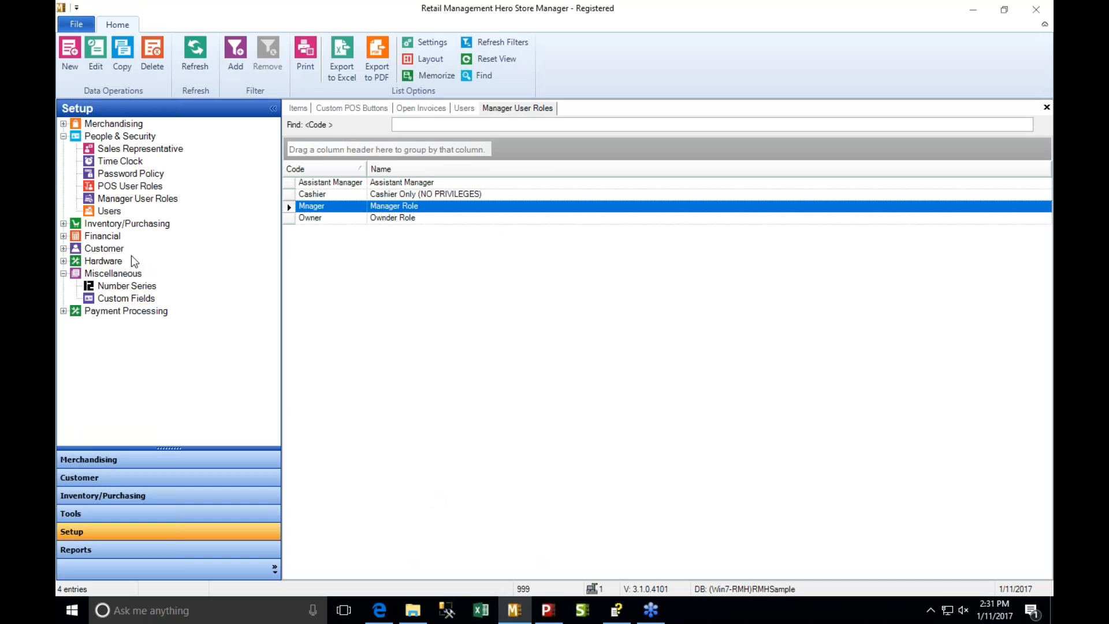
left_click(64, 261)
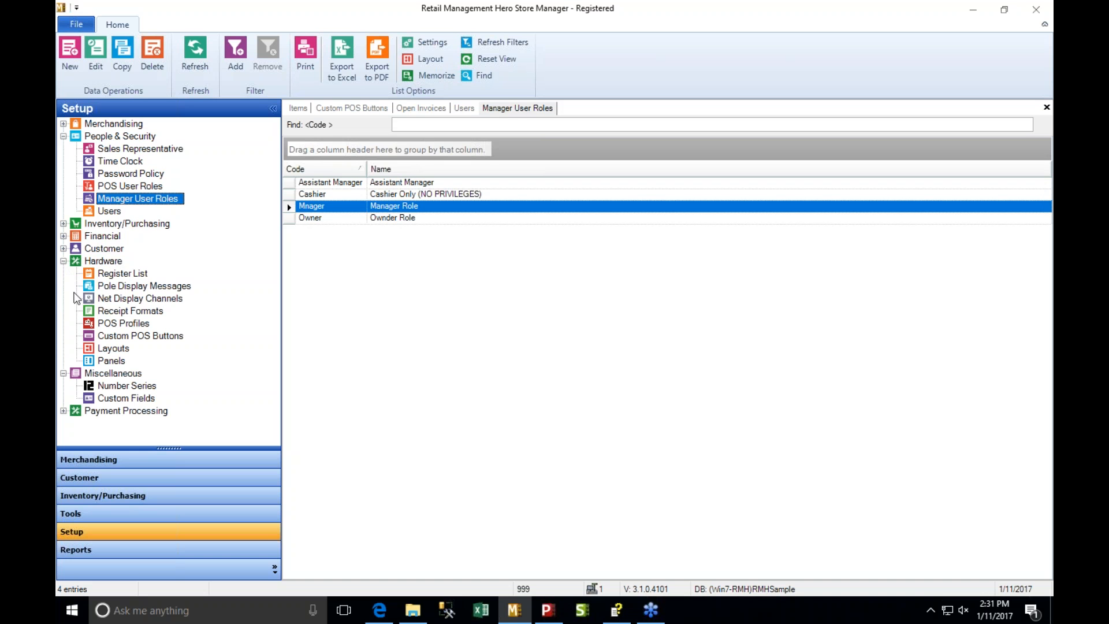
left_click(121, 323)
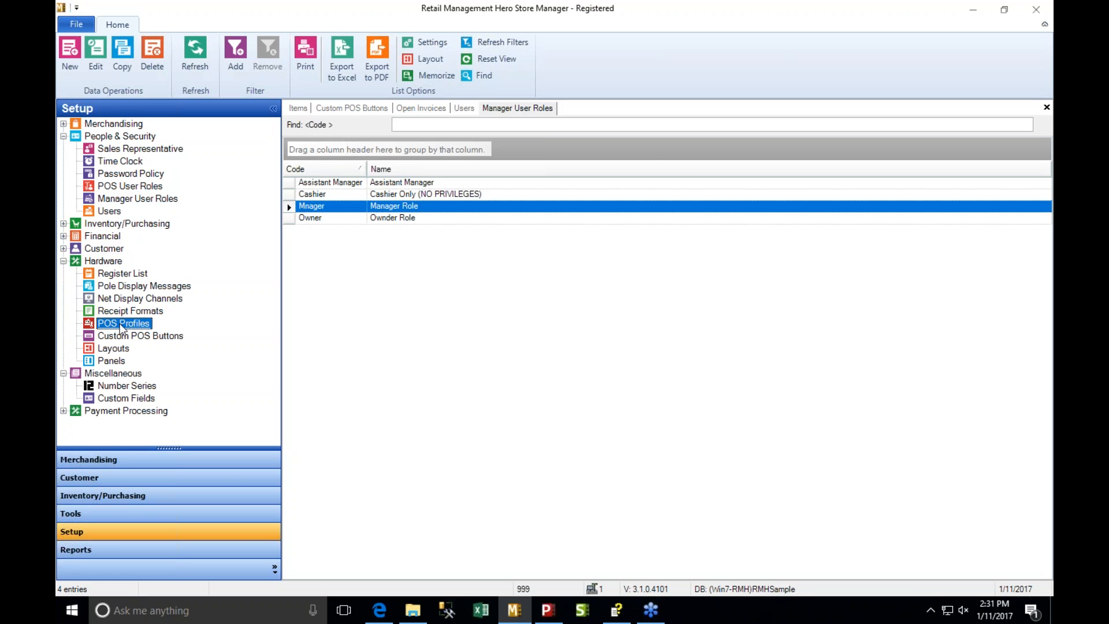
double_click(390, 184)
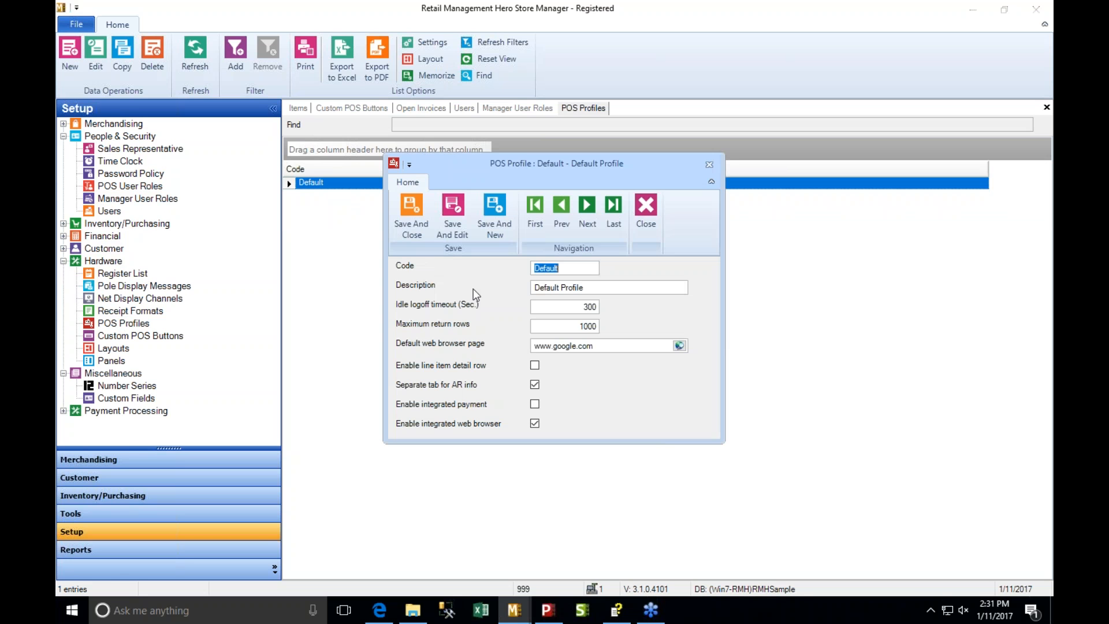
- Review the Default profile's idle logoff timeout and maximum return rows, and close the profile
left_click(546, 307)
left_click_drag(563, 307, 599, 309)
left_click(581, 326)
left_click(644, 207)
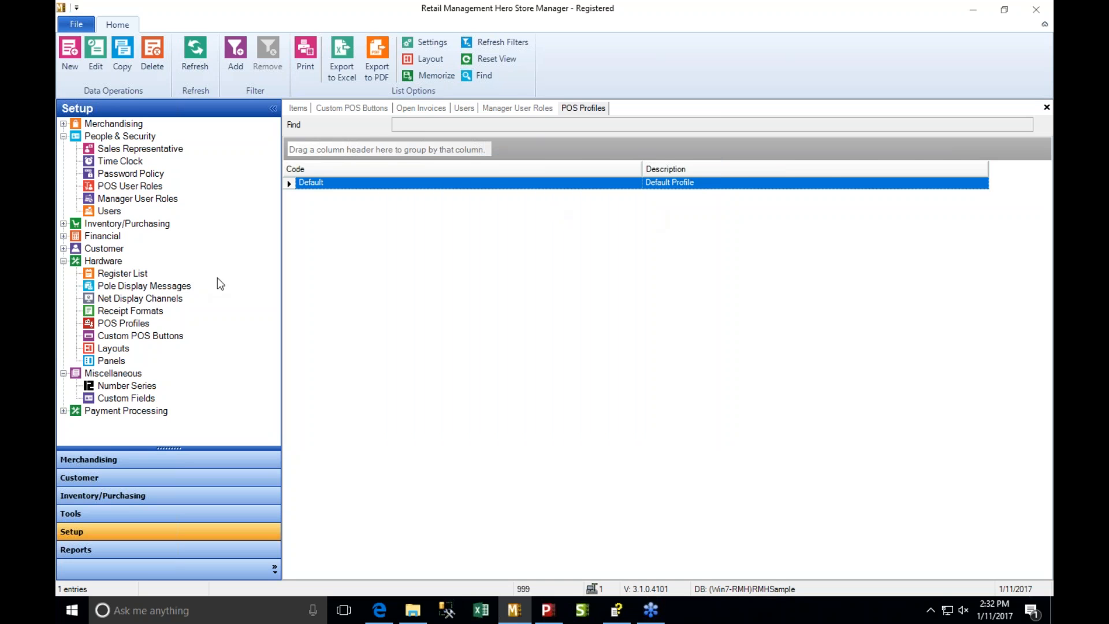
- Display the register list, view the general properties of Register #1 and close the record
left_click(134, 273)
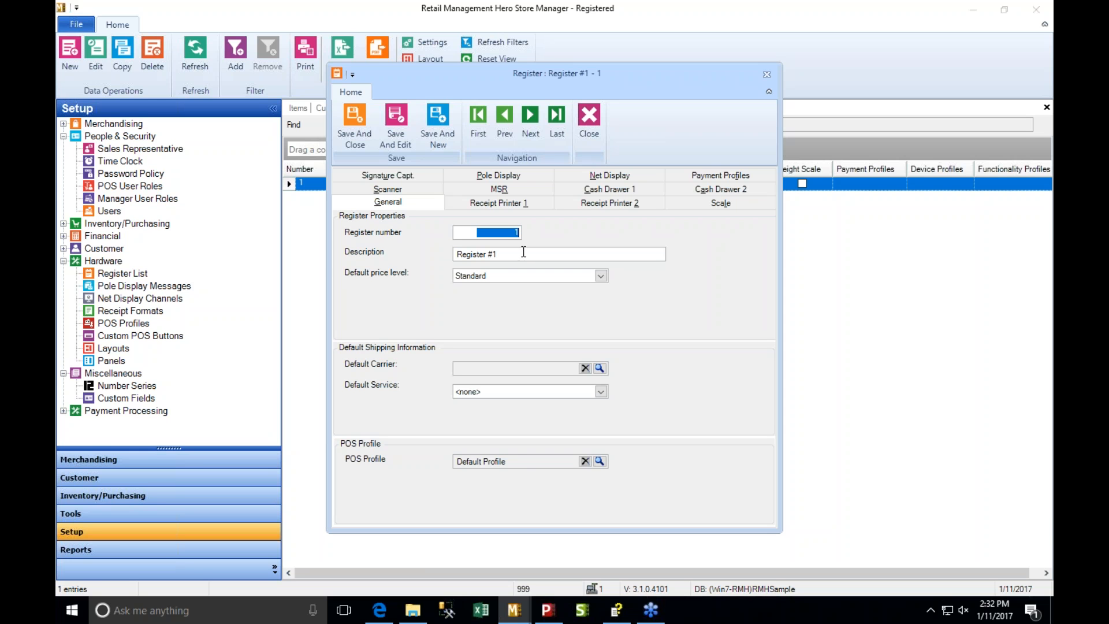
left_click(595, 134)
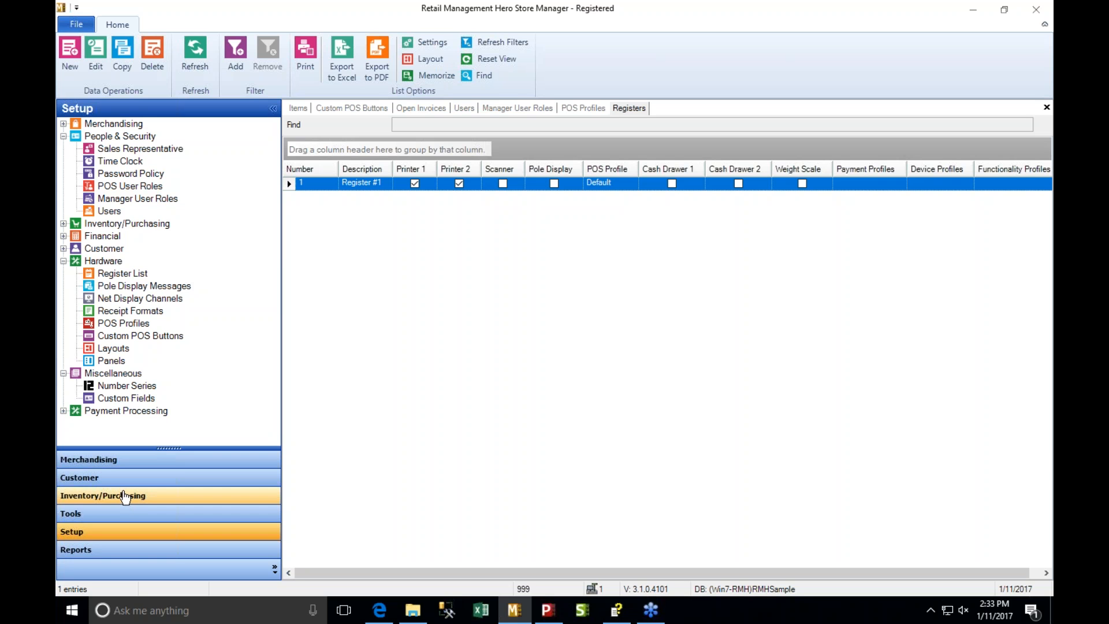
- Run the Advanced Item Wizard by department without picking any department
left_click(115, 461)
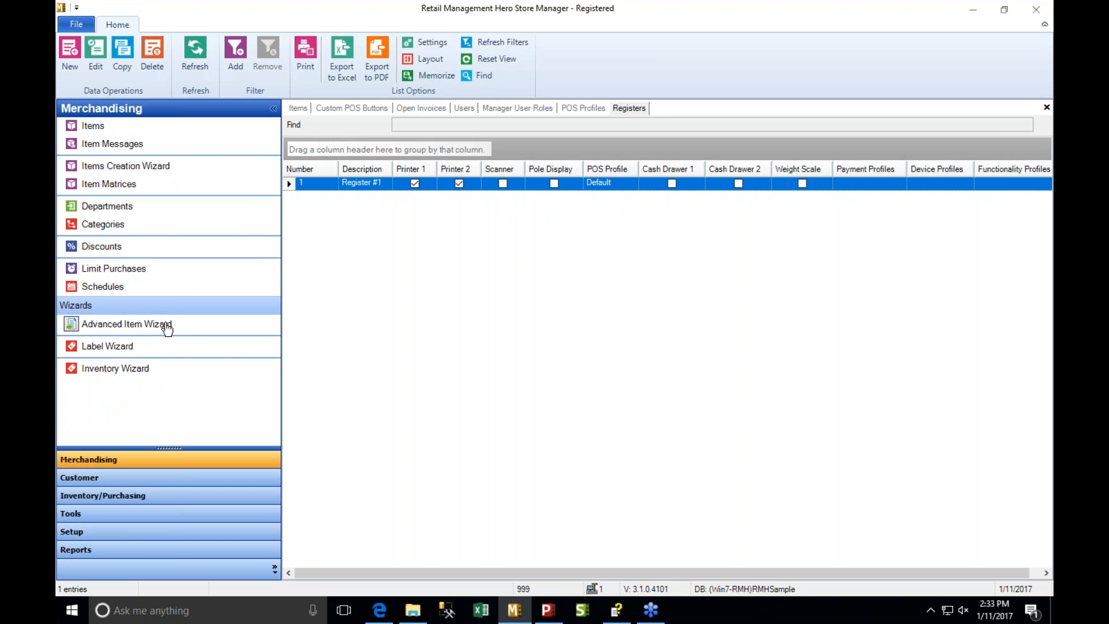
left_click(165, 326)
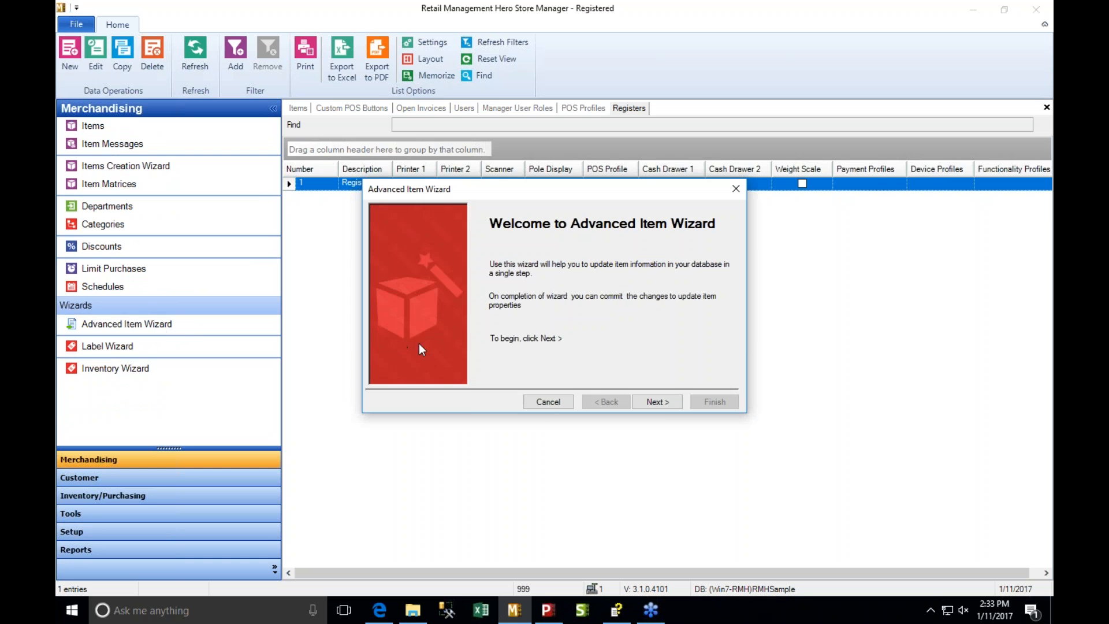
left_click(655, 402)
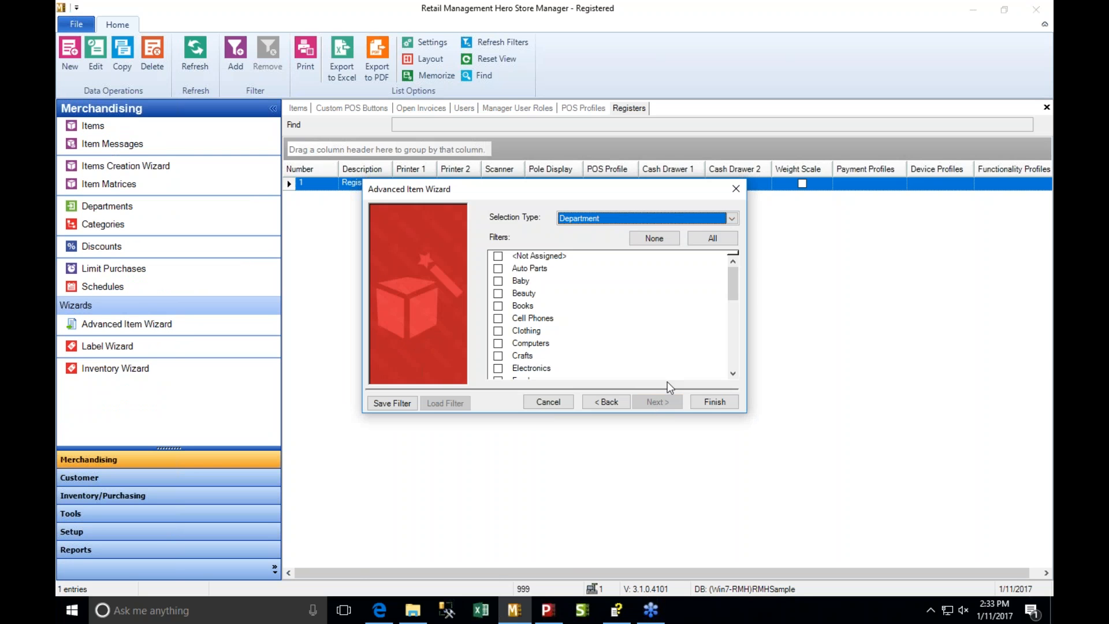
left_click(717, 402)
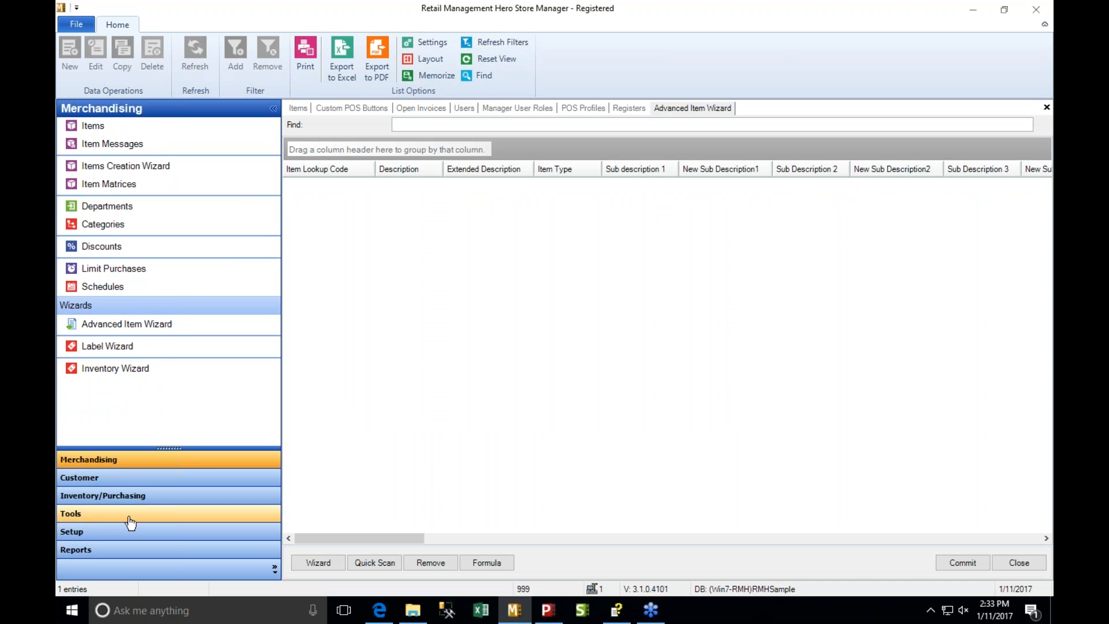
left_click(128, 497)
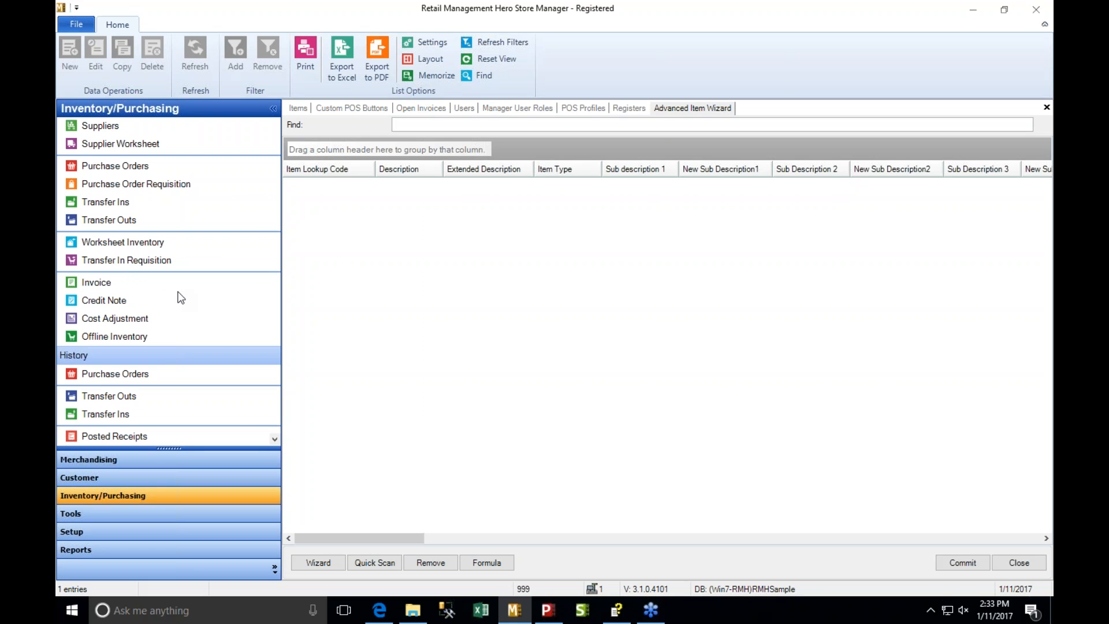
left_click(276, 439)
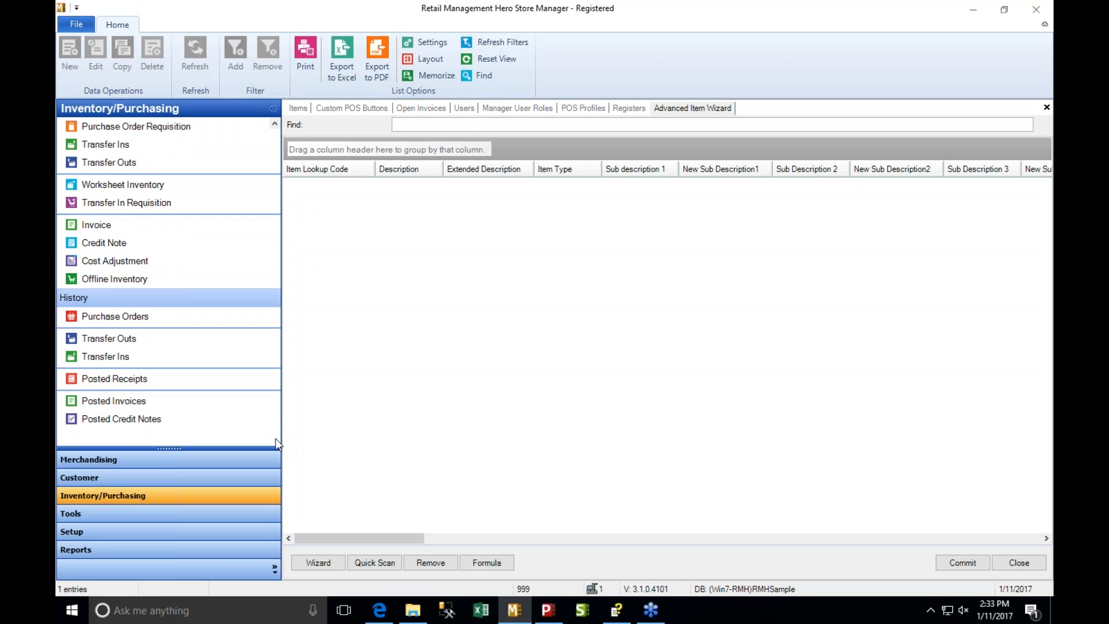
left_click(154, 516)
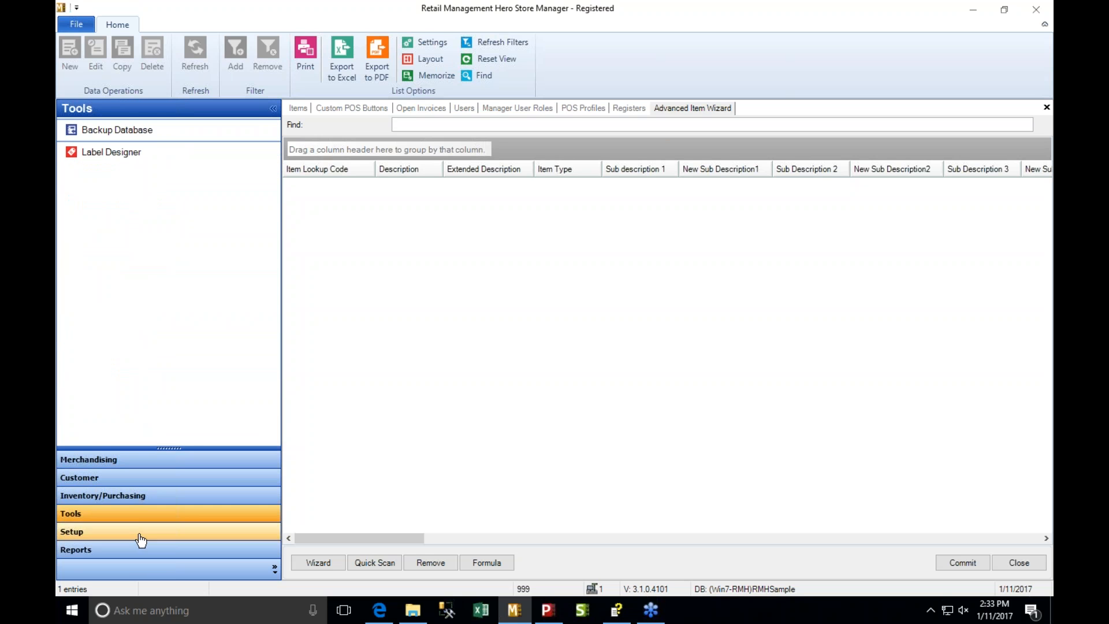
- Run the Advanced Item Wizard with selection type Department and all departments included
left_click(124, 461)
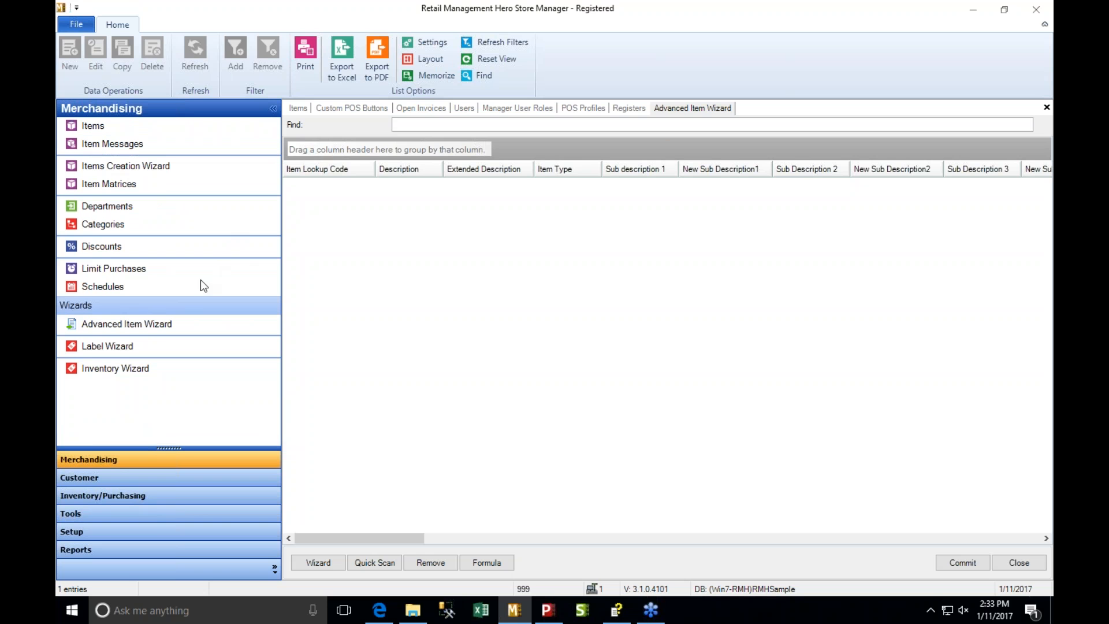
left_click(155, 324)
left_click(657, 403)
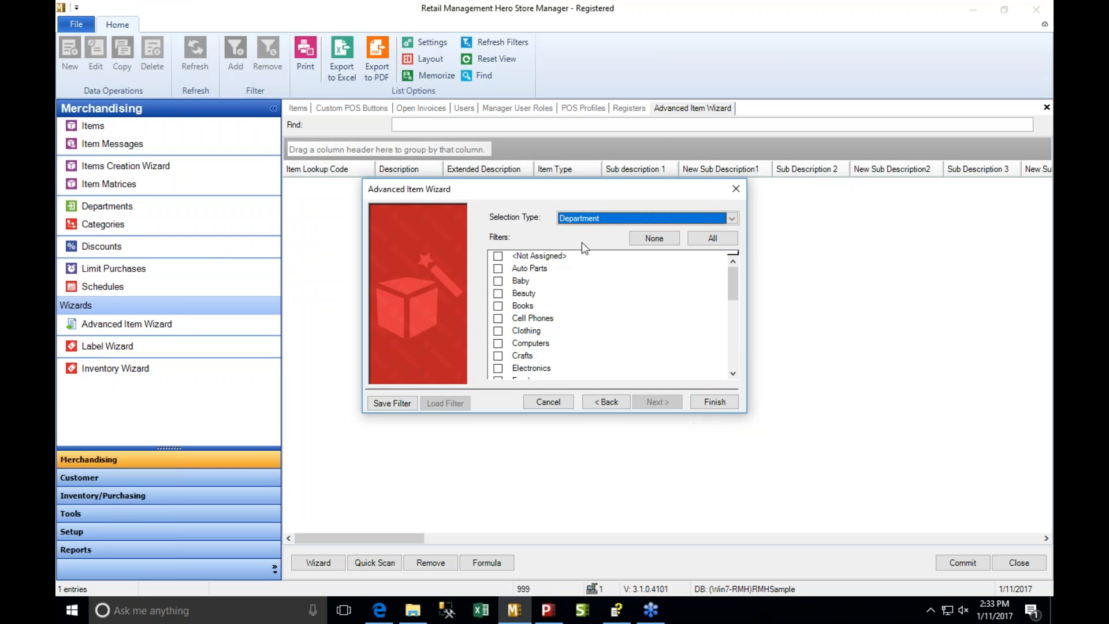
left_click(712, 238)
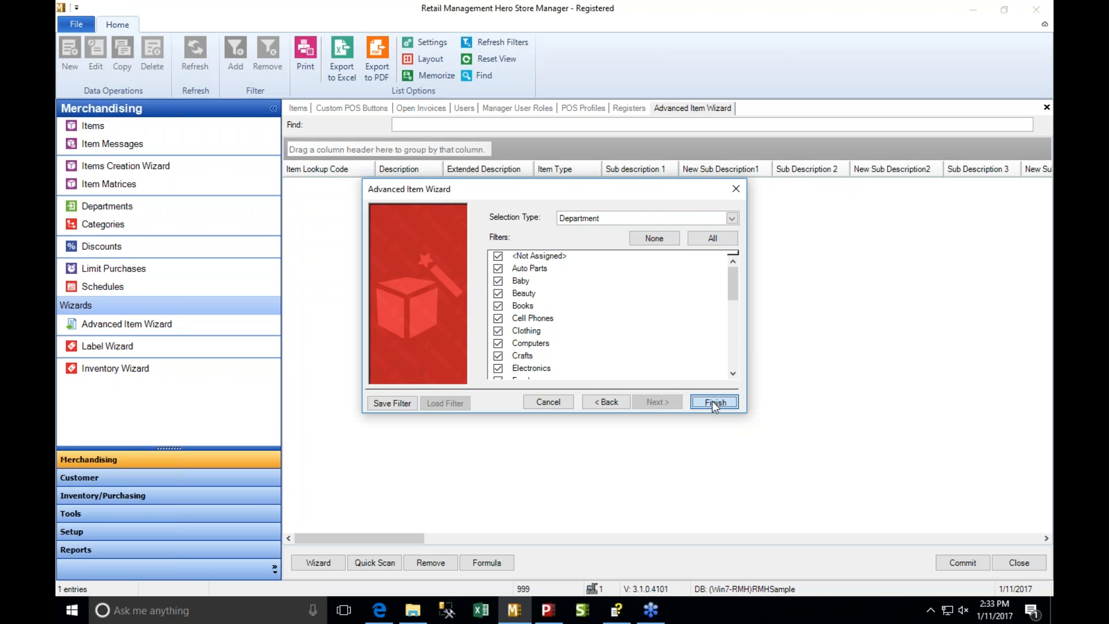
left_click(715, 401)
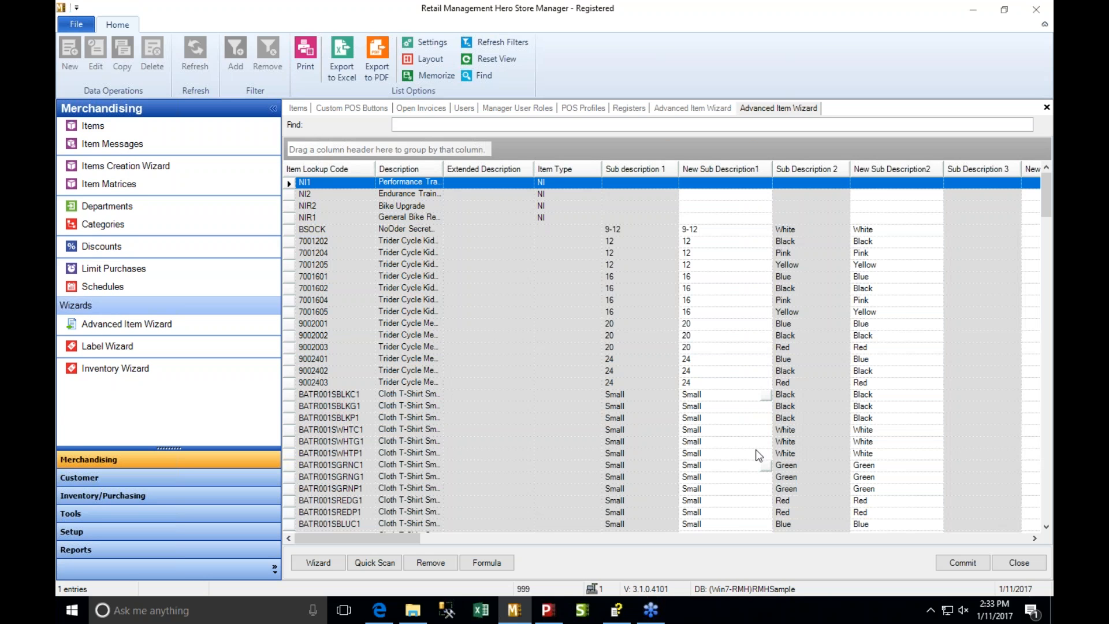
- Examine the item worksheet's sub description, price, cost, MSRP, price bound and department columns, and close the worksheet
left_click(713, 207)
left_click(737, 219)
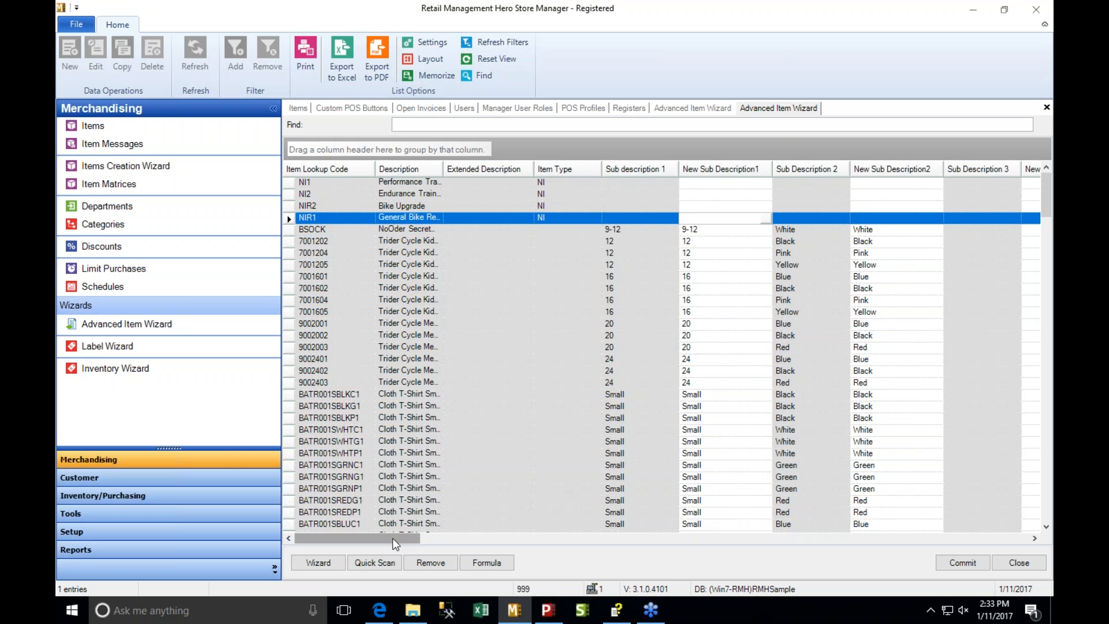
left_click_drag(395, 543, 581, 548)
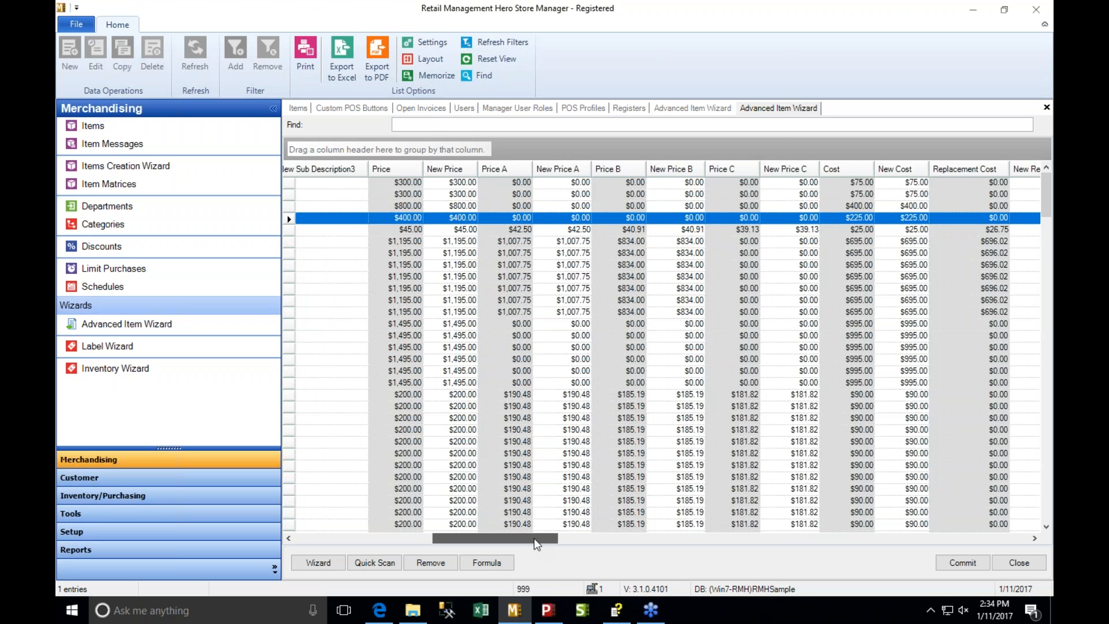
left_click_drag(533, 539, 670, 536)
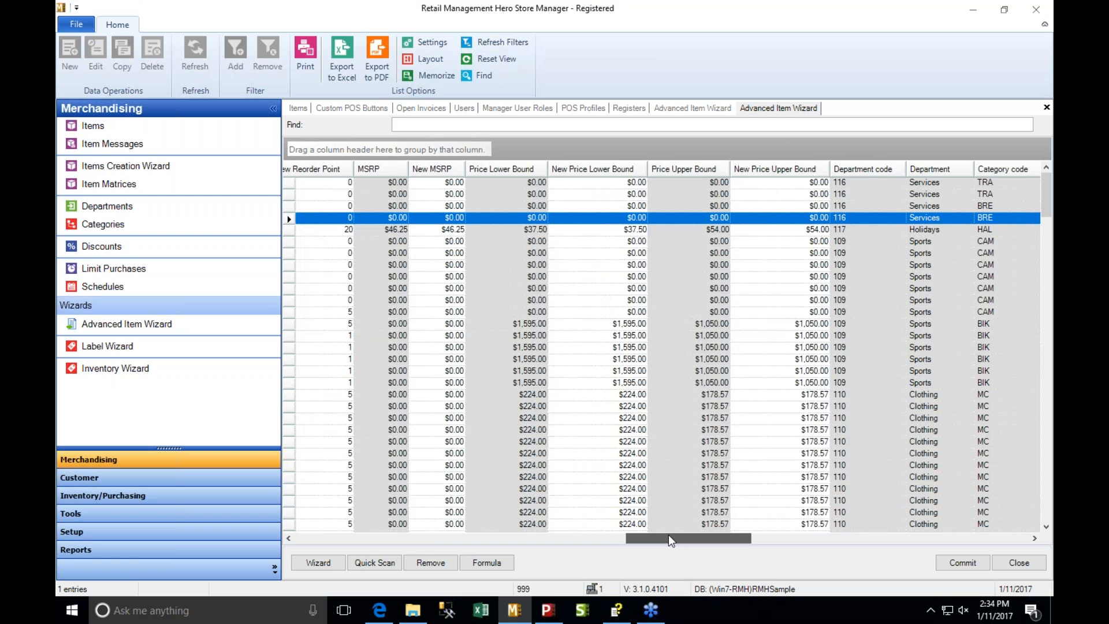
left_click_drag(669, 539, 675, 541)
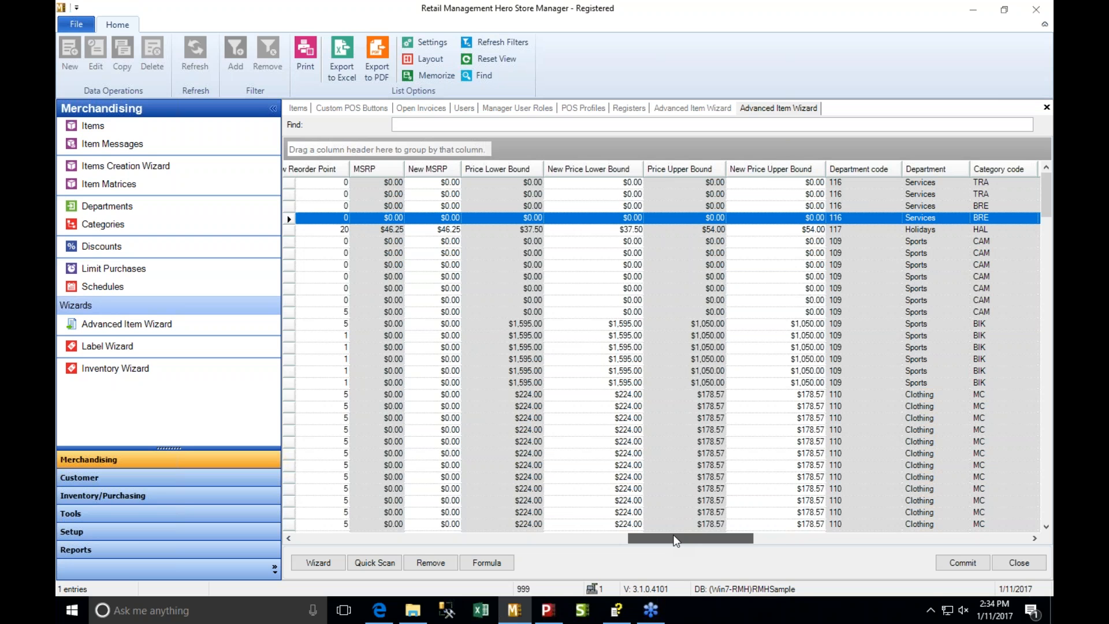
left_click_drag(675, 540, 414, 507)
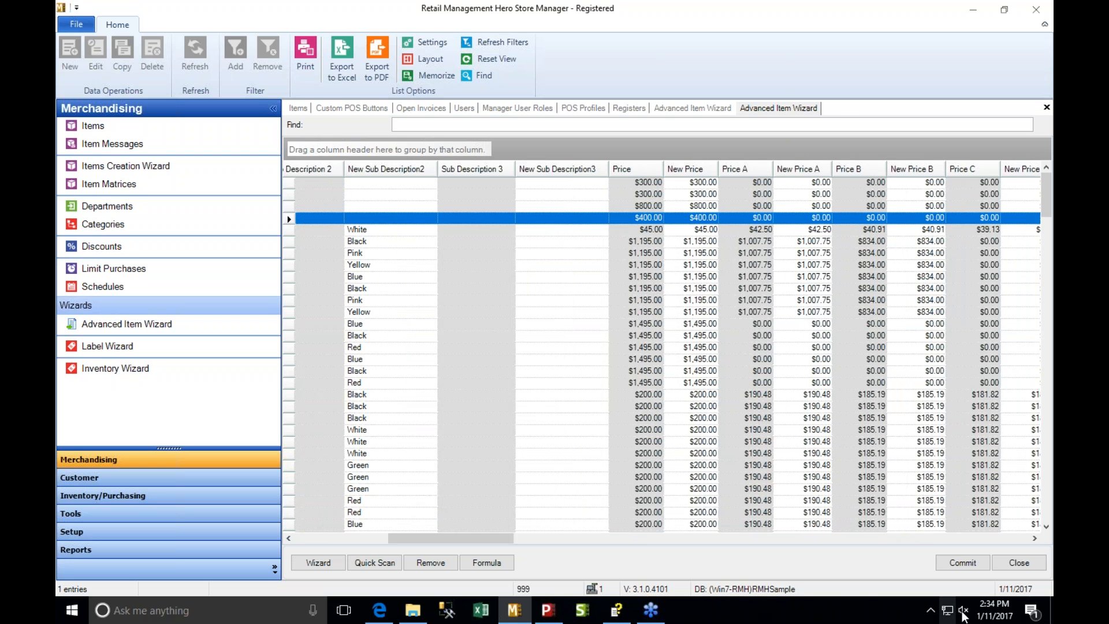
left_click(1020, 563)
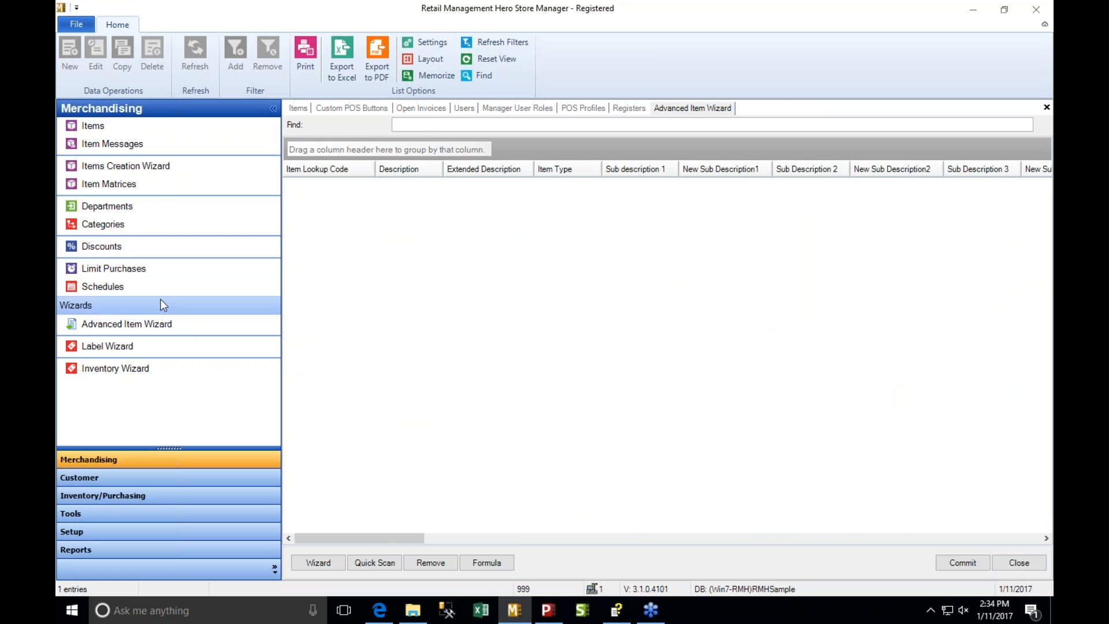
- Start a new item in the Items Creation Wizard with create mode Auto, and cancel it
left_click(126, 167)
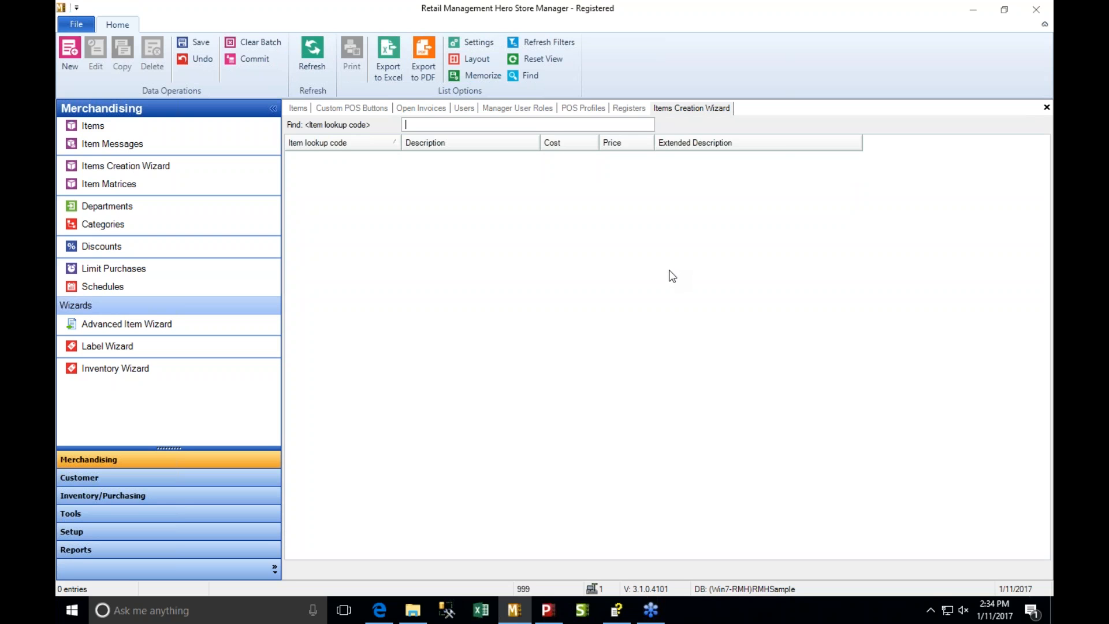
left_click(69, 70)
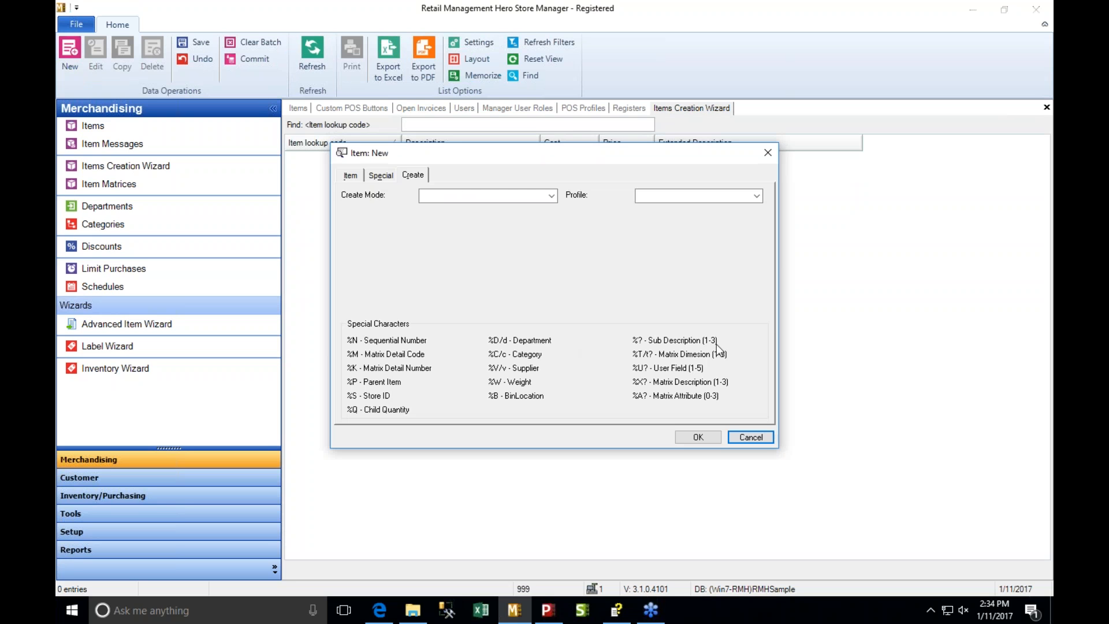
left_click(551, 196)
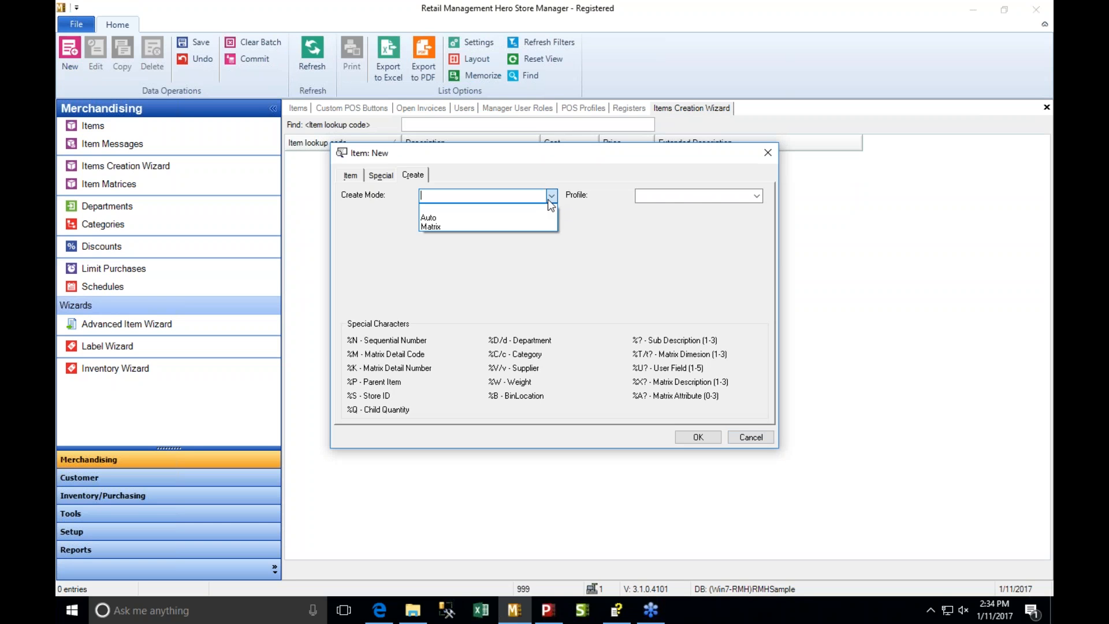
left_click(507, 218)
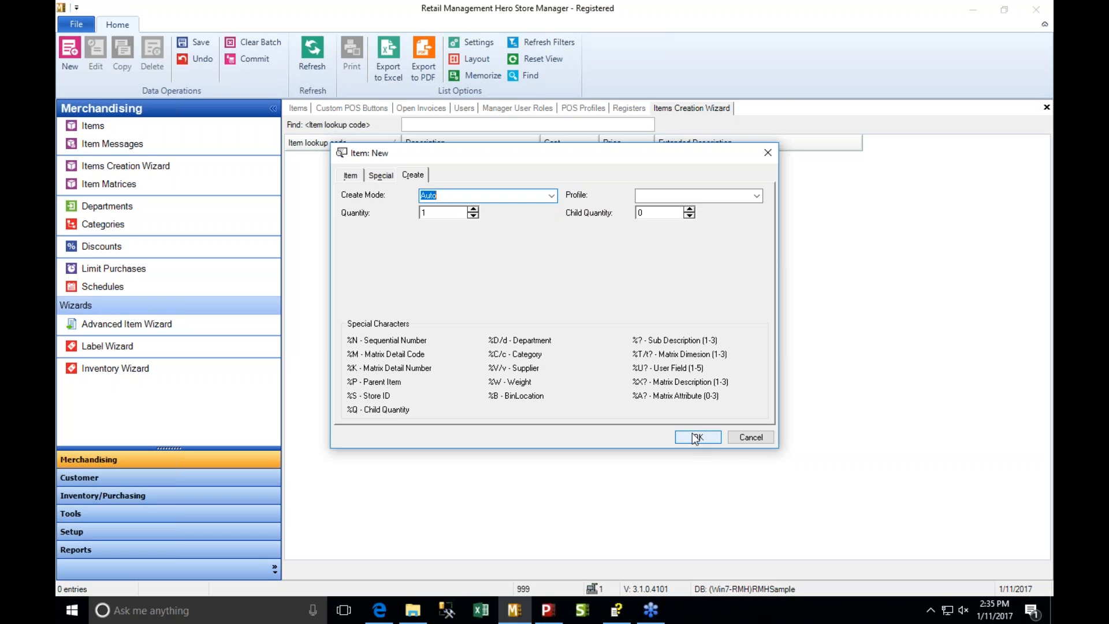
left_click(745, 437)
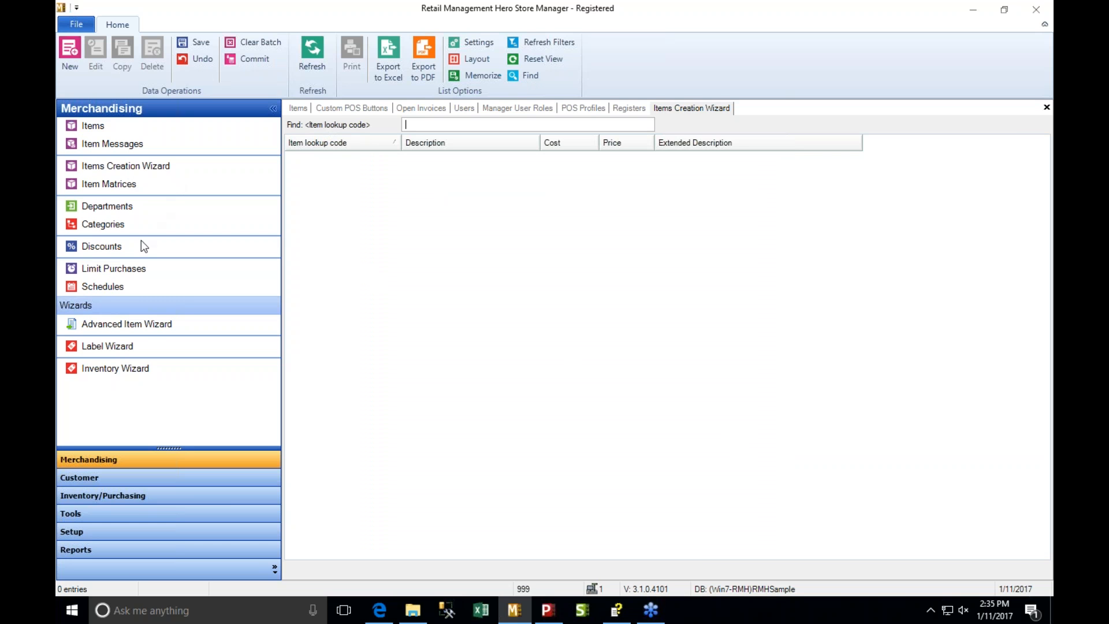
- Look over the Inventory/Purchasing functions from the history entries back up to Suppliers
left_click(128, 496)
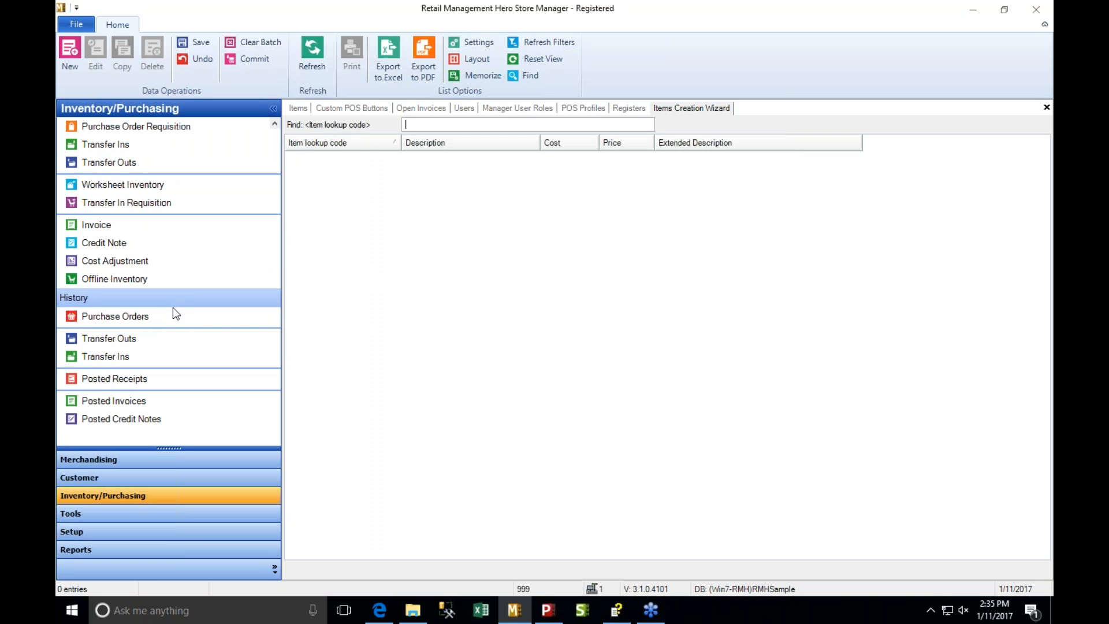
left_click(274, 124)
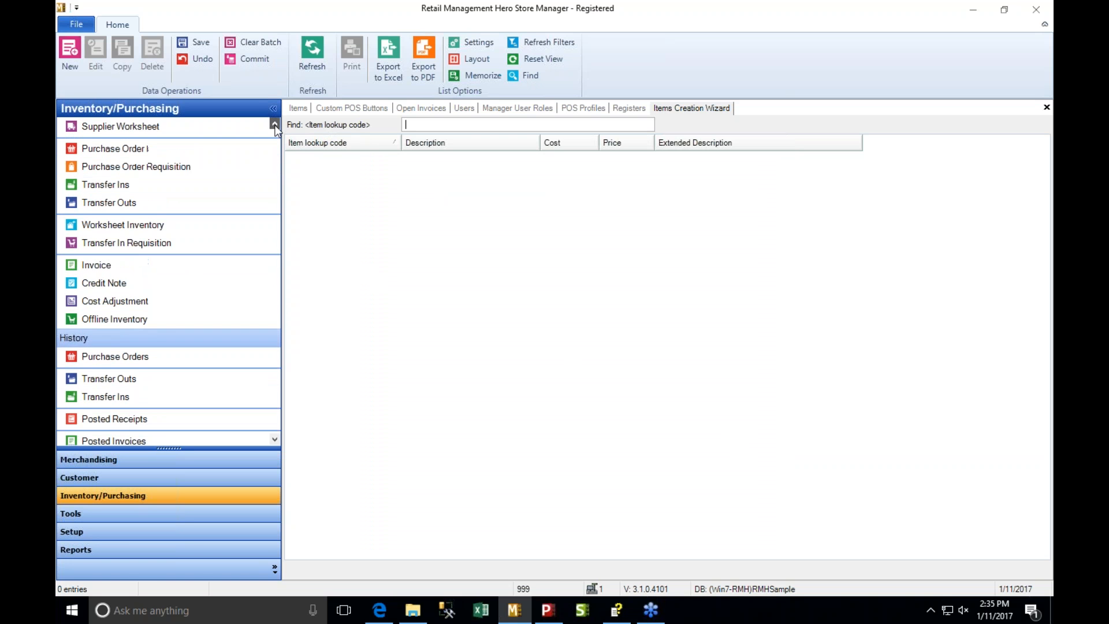
left_click(274, 124)
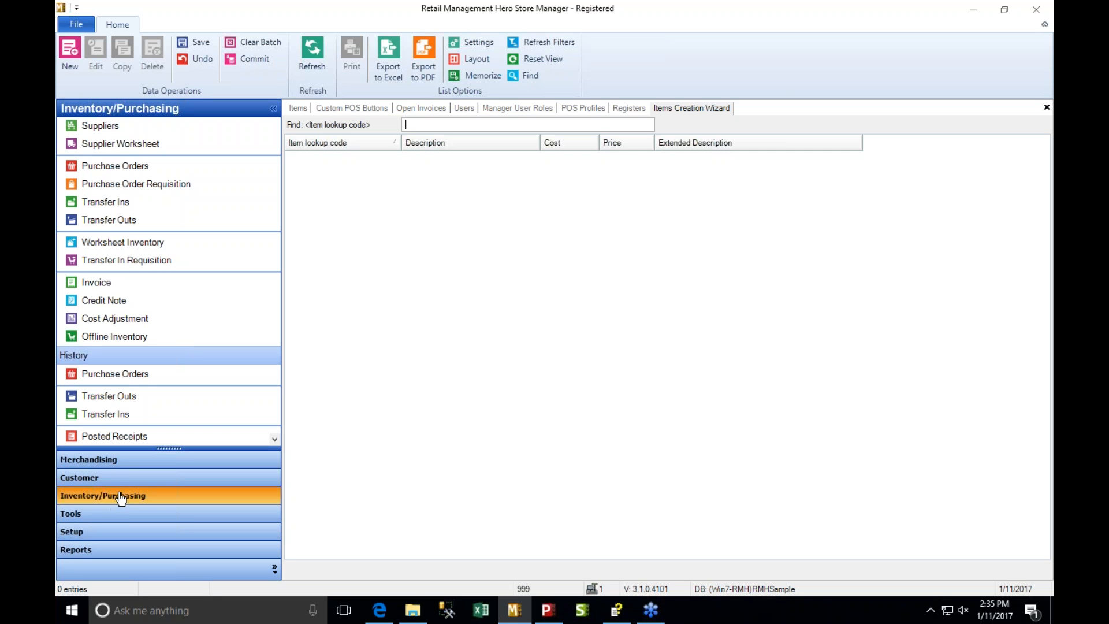
- Review the Inventory/Purchasing order settings, including Place Order on Release and Sorts entries by, and close them without saving
left_click(104, 530)
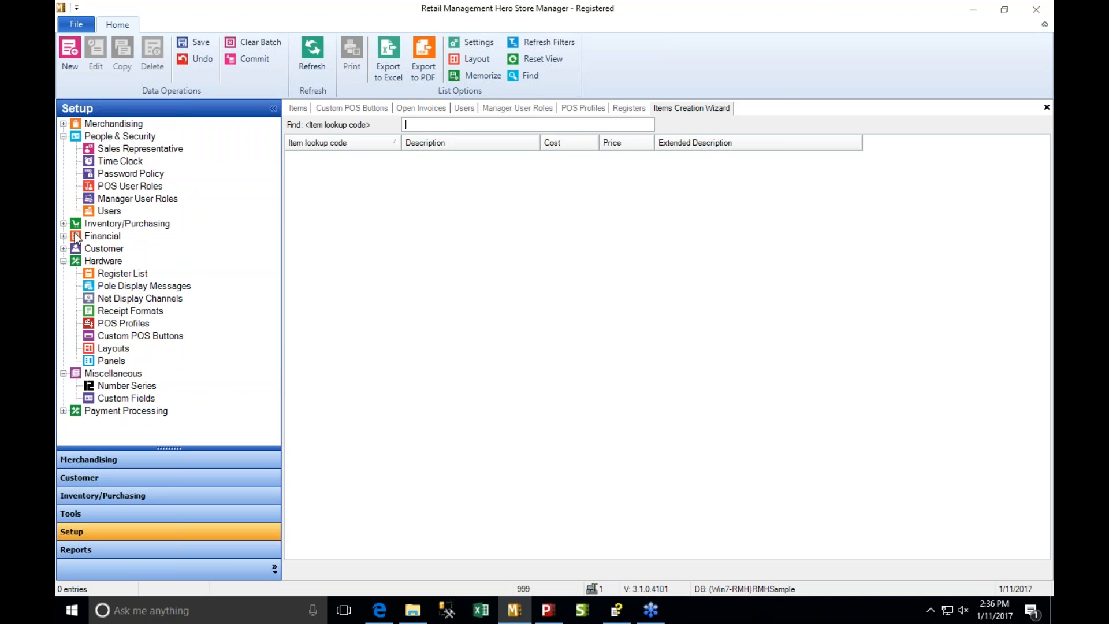
left_click(63, 124)
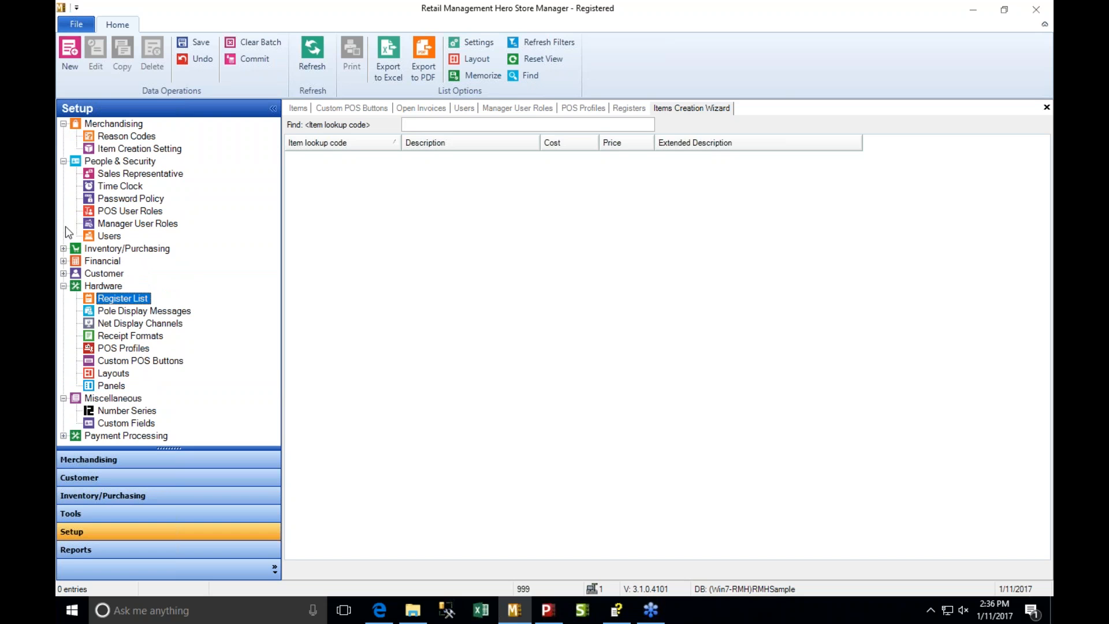
left_click(63, 248)
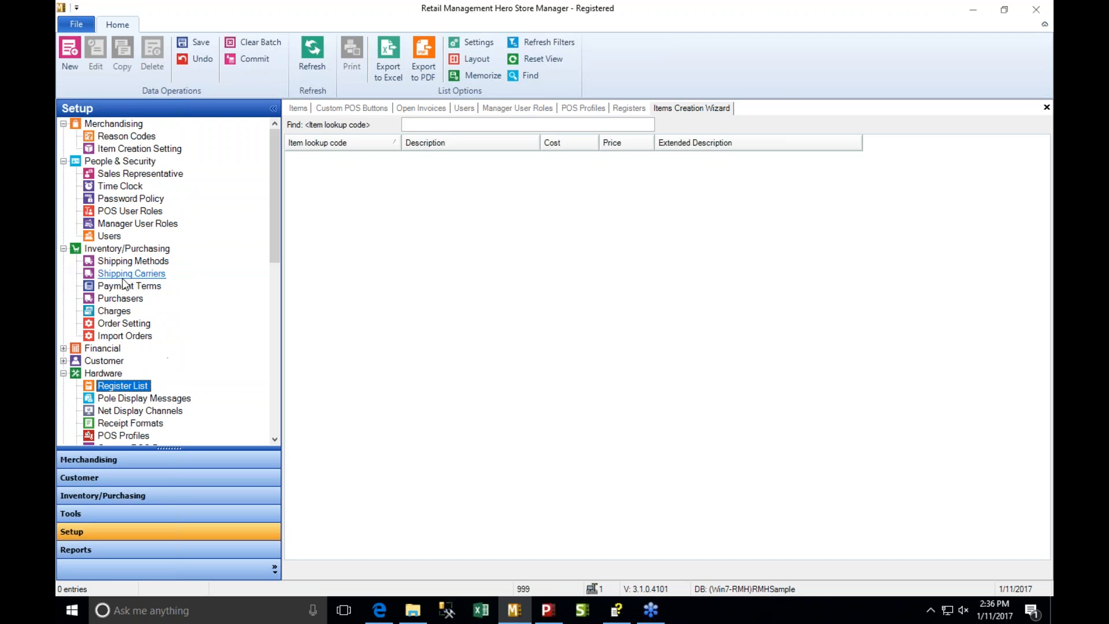
left_click(141, 326)
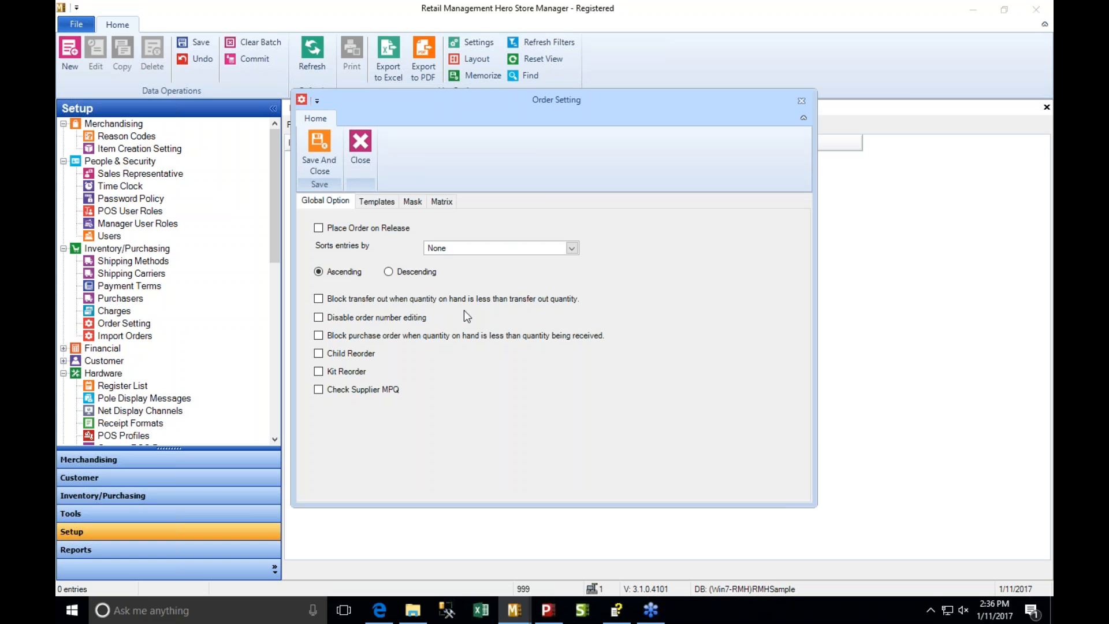
left_click(321, 229)
left_click(511, 248)
left_click(801, 101)
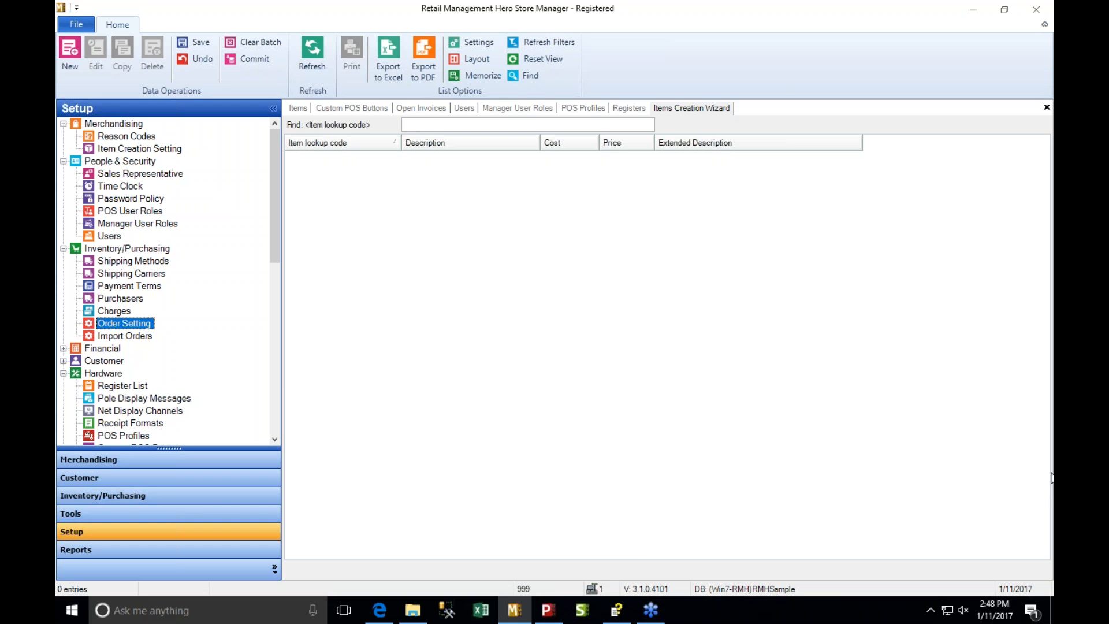
- Switch to RMH POS and log in with the cashier's user ID, leaving the password blank
left_click(547, 610)
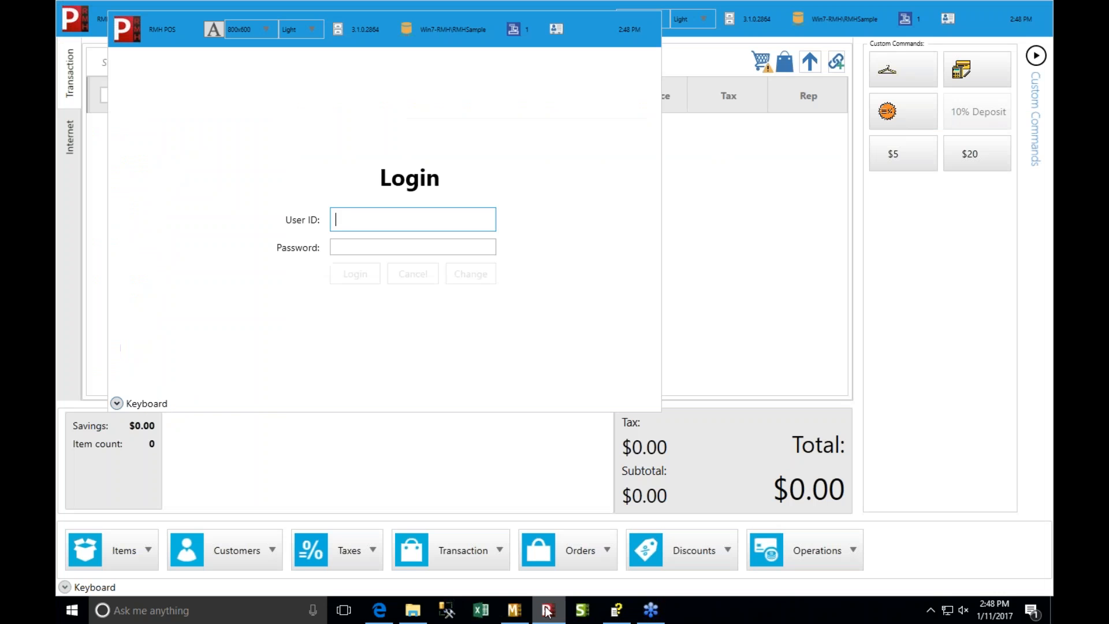
type("999")
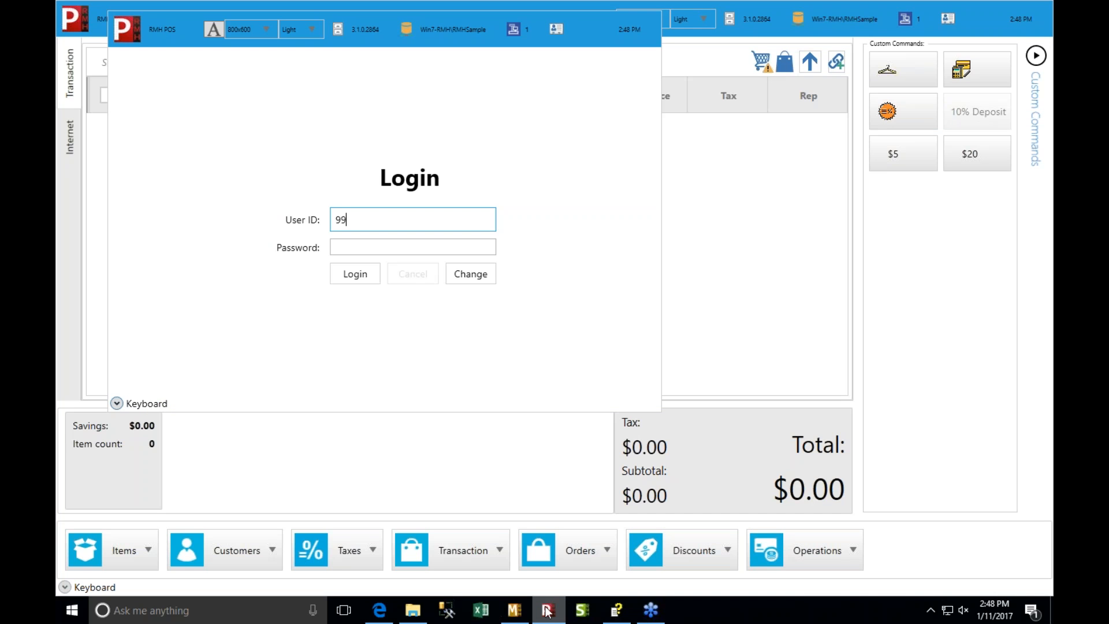
key("Return")
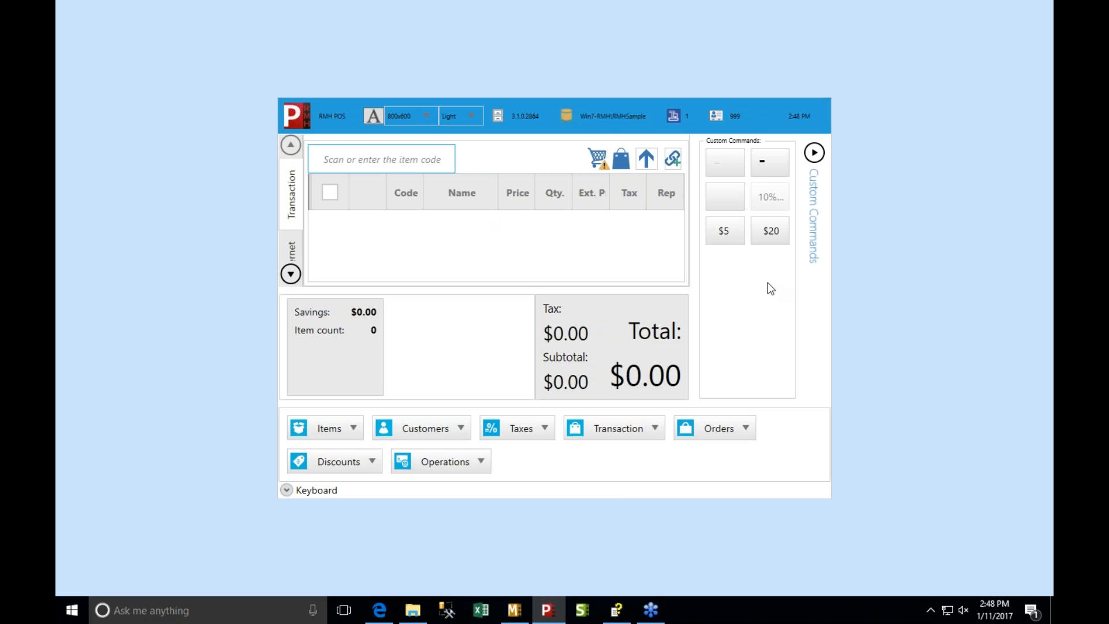